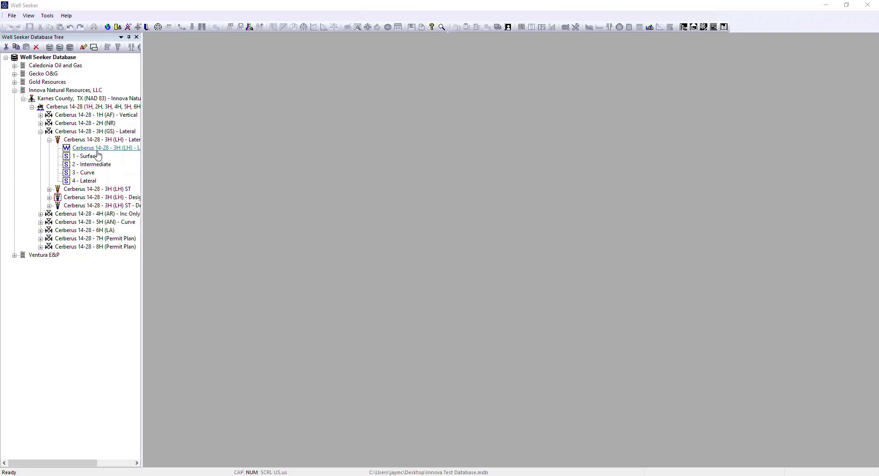
Open the 4 - Lateral survey under the Cerberus 14-28 - 3H (LH) - Lateral wellbore.
double_click(90, 181)
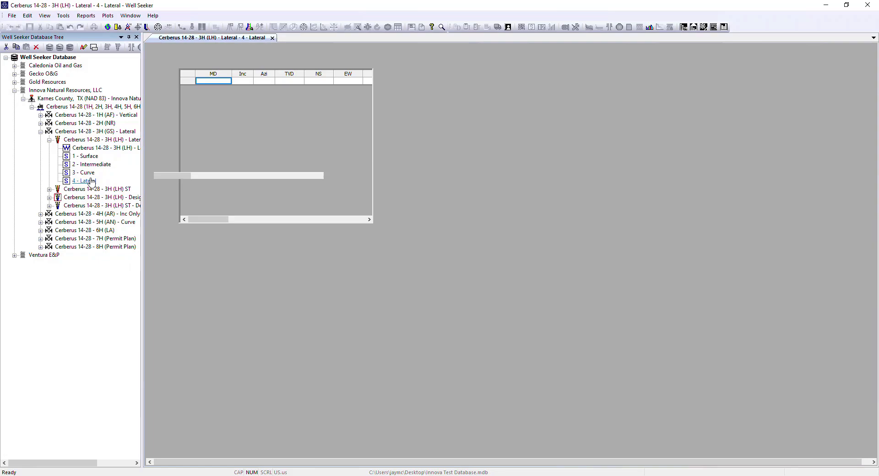
Examine the plot line colour options and the chart defaults for chart, grid, series and border styles and grid line colours.
left_click(108, 16)
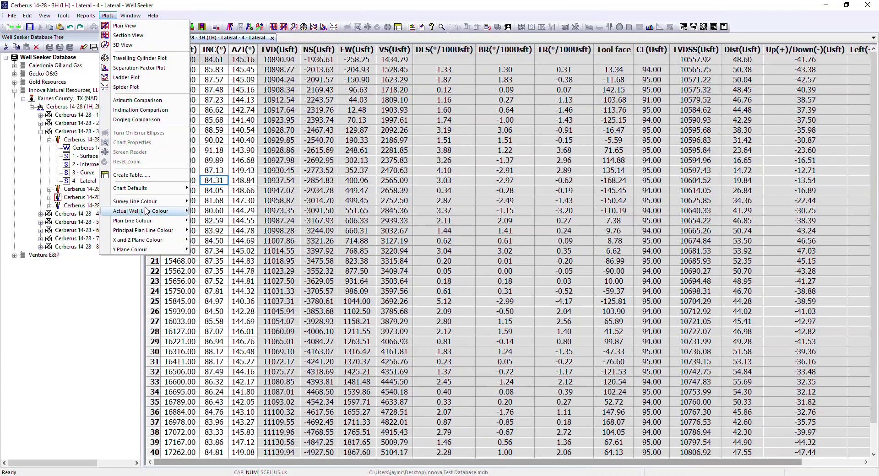
mouse_move(146, 206)
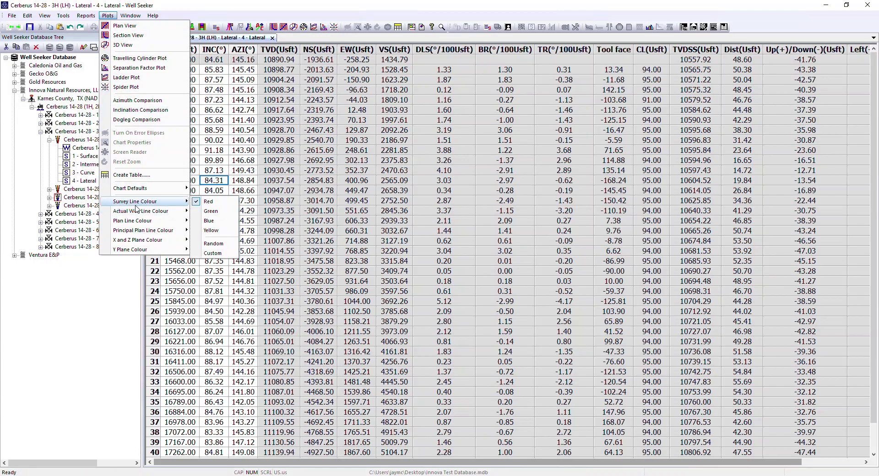
mouse_move(139, 224)
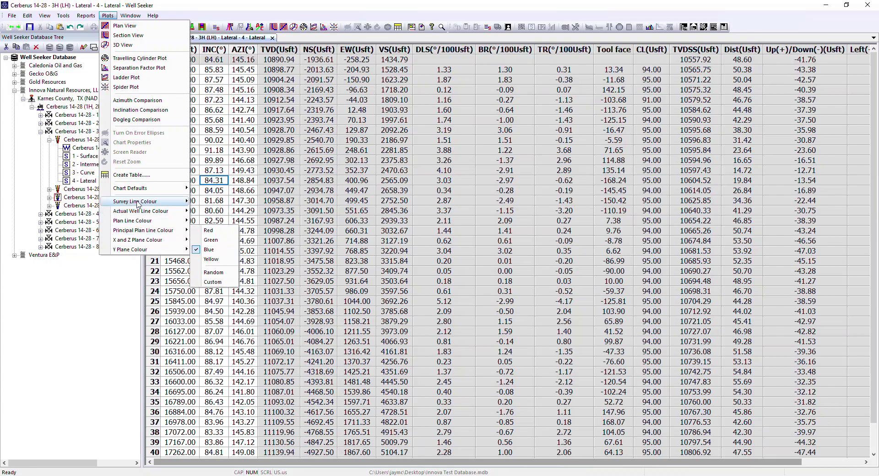
mouse_move(127, 191)
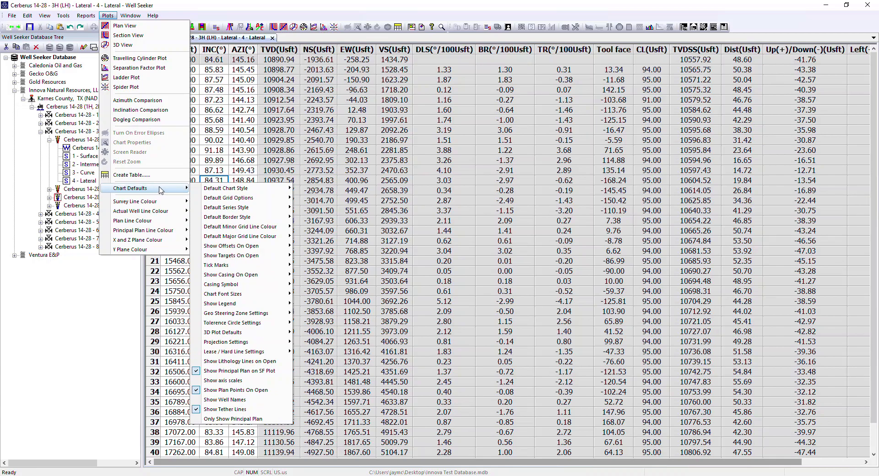
mouse_move(270, 191)
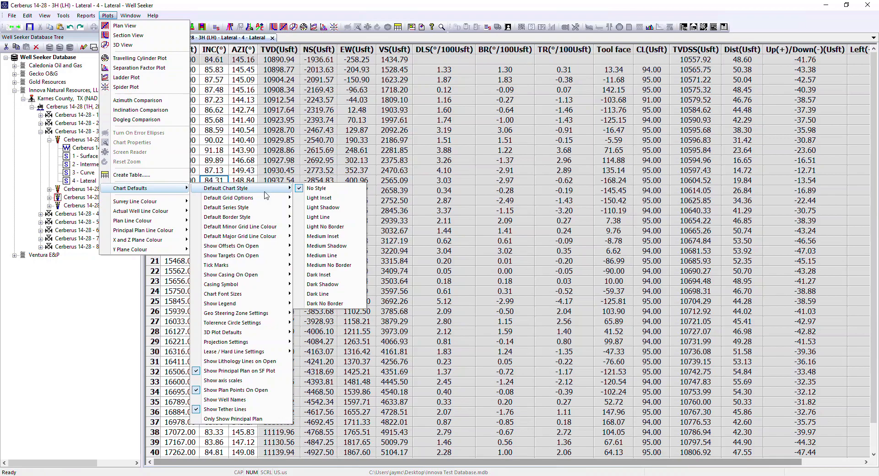
mouse_move(264, 210)
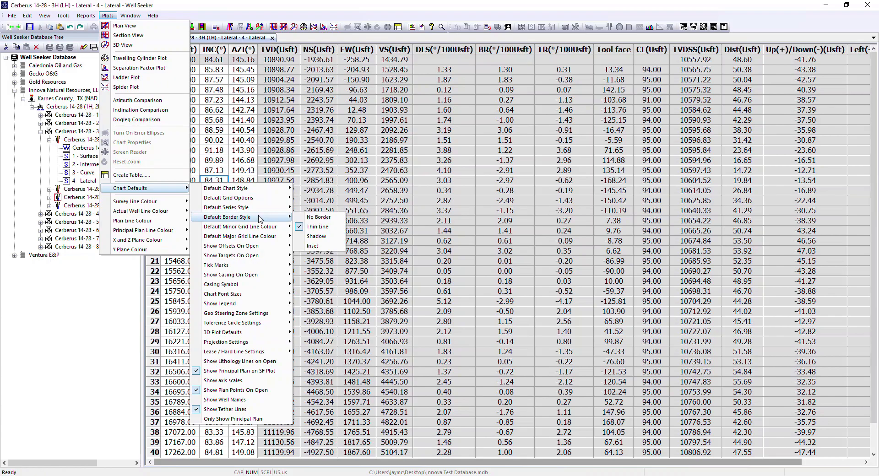
mouse_move(234, 200)
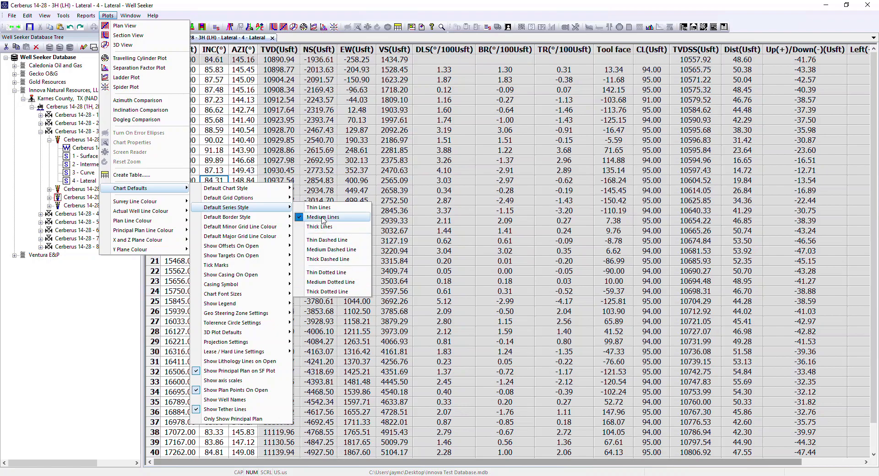
mouse_move(281, 216)
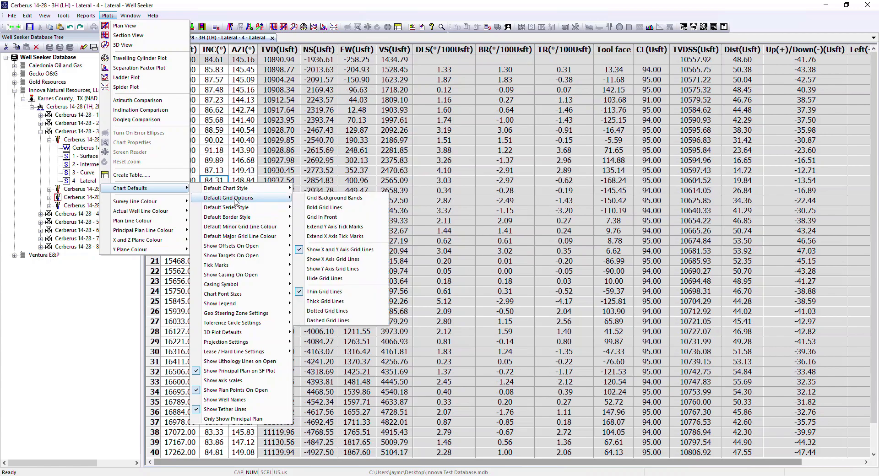
mouse_move(236, 228)
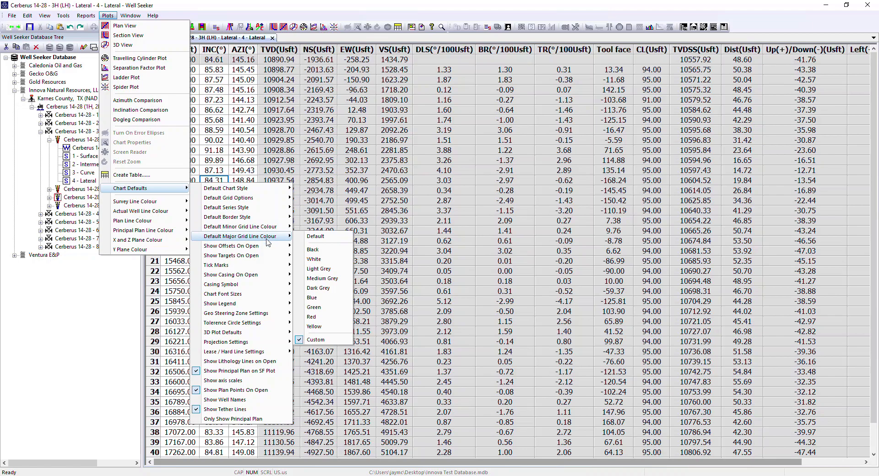
mouse_move(265, 257)
mouse_move(261, 247)
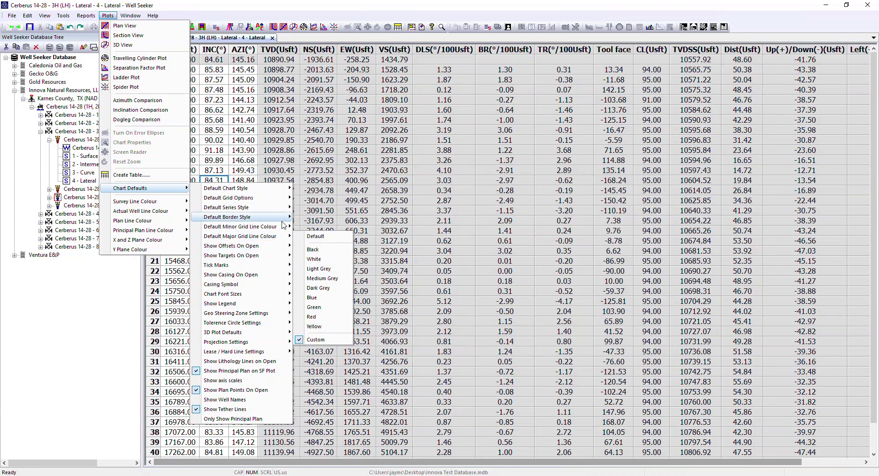
left_click(355, 173)
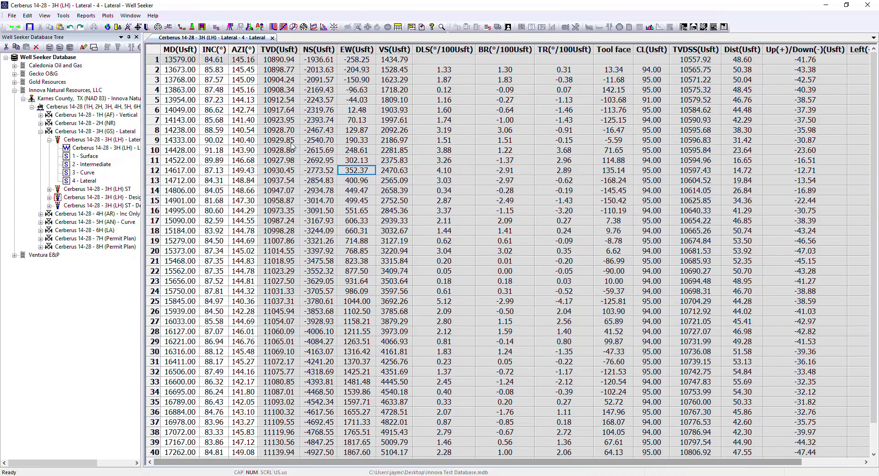
View the plan view plot of the 4 - Lateral survey with the existing chart defaults and close it.
left_click(283, 27)
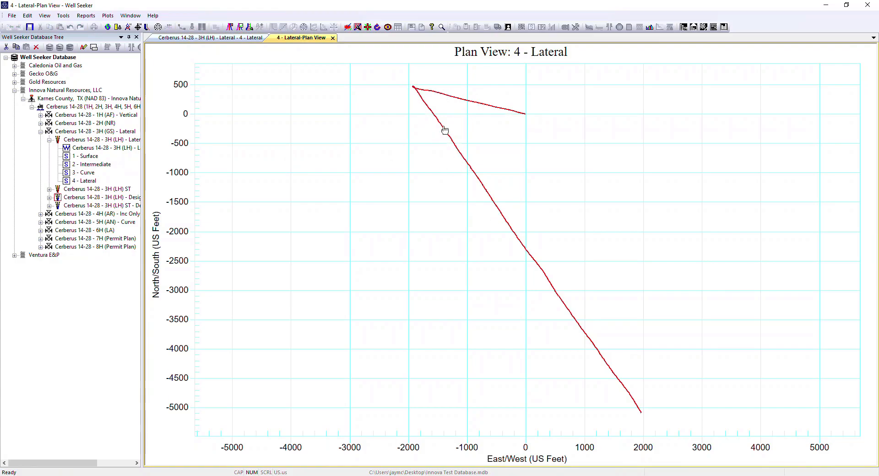
left_click(239, 27)
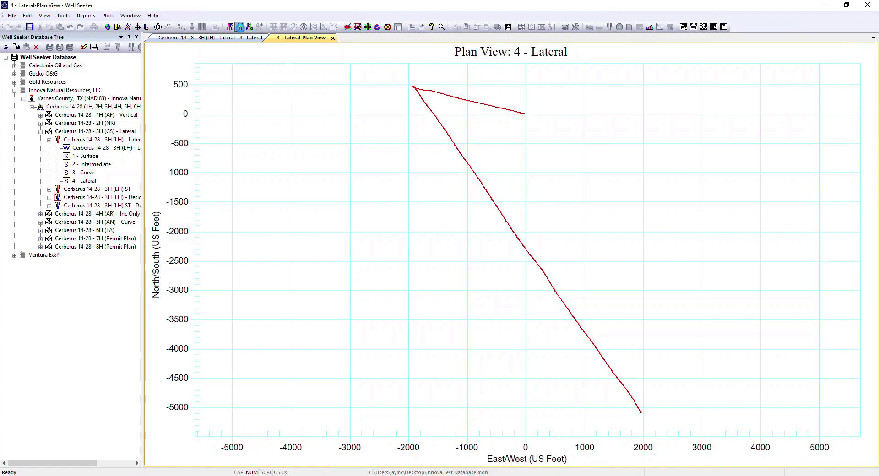
left_click(240, 27)
left_click(333, 38)
Set the Show Offsets On Open chart default to Yes and check the offset wells in a newly opened plan view.
left_click(109, 17)
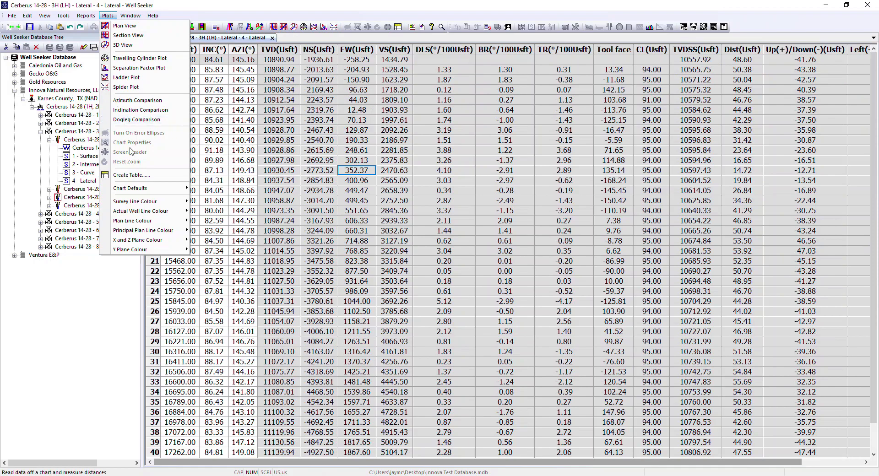
mouse_move(168, 190)
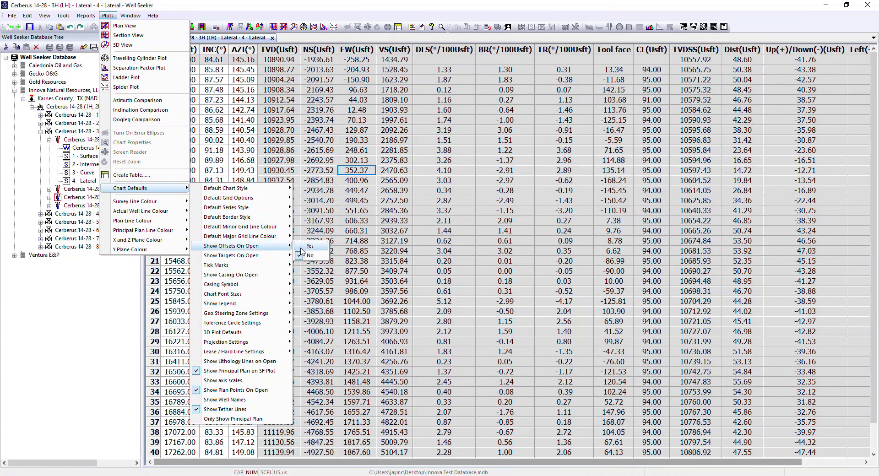
left_click(302, 247)
left_click(284, 27)
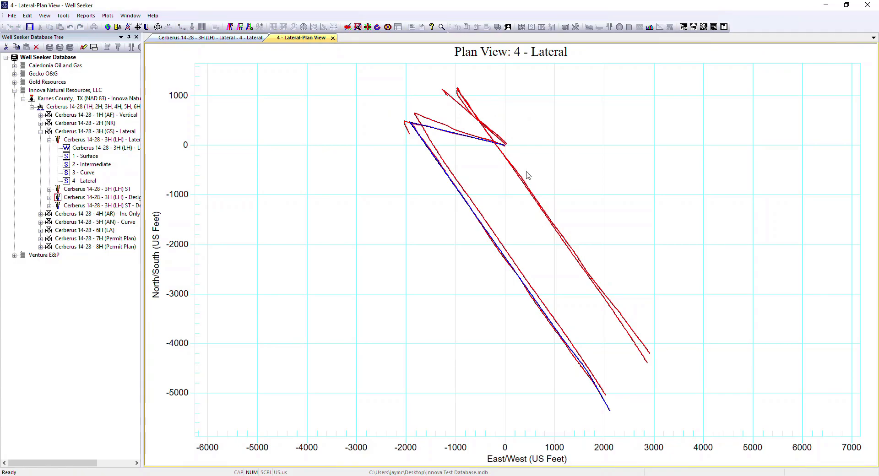
left_click(240, 27)
left_click(240, 28)
left_click(333, 38)
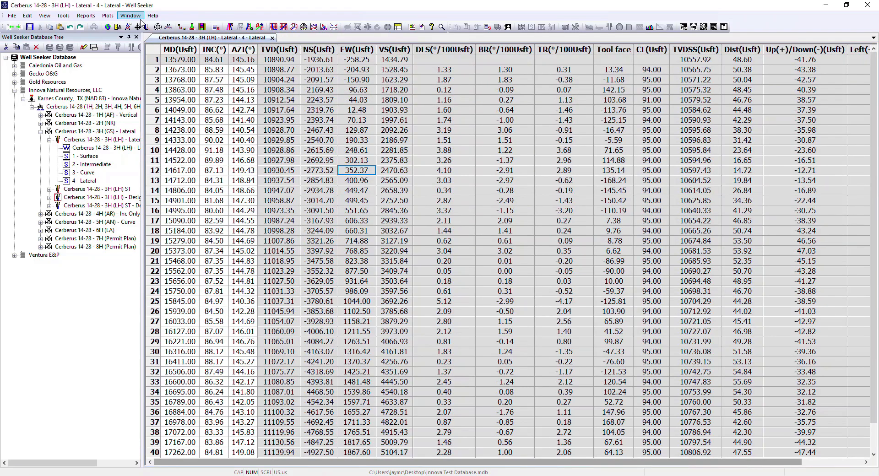
Open the plan view and enable Display Targets in its chart properties.
left_click(107, 16)
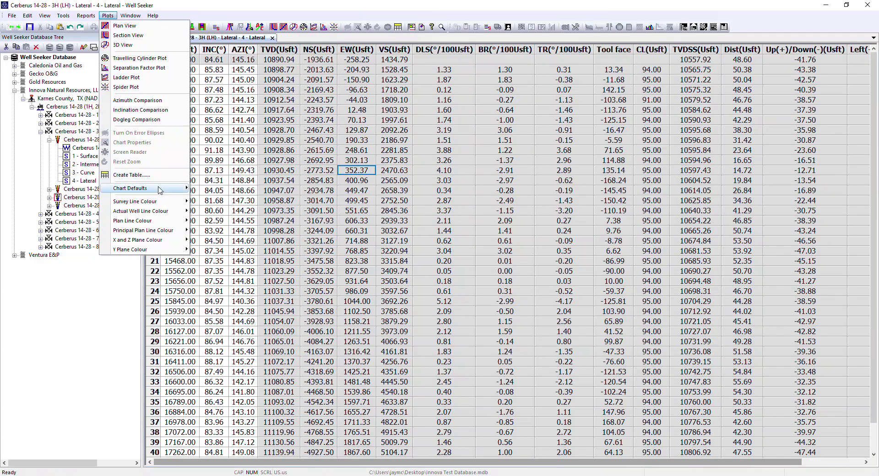
mouse_move(160, 190)
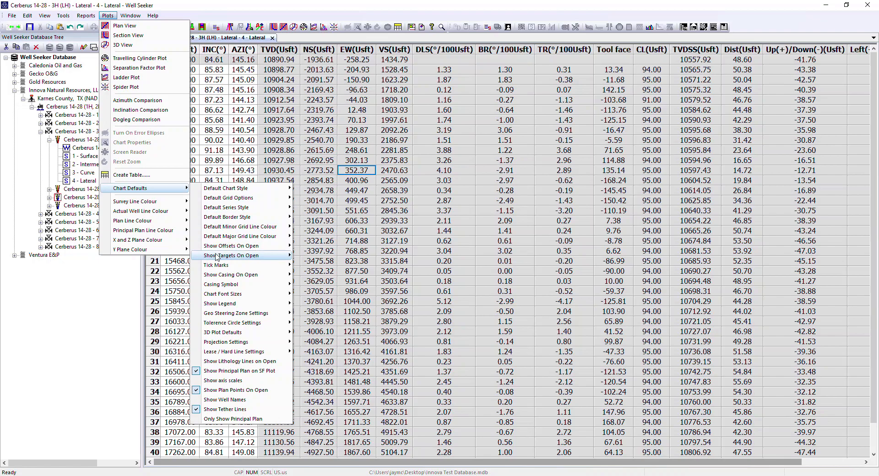
mouse_move(230, 260)
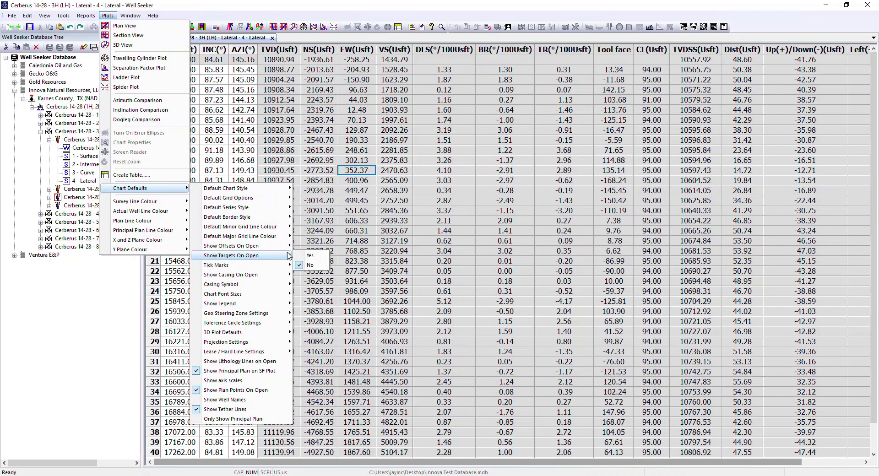
left_click(284, 27)
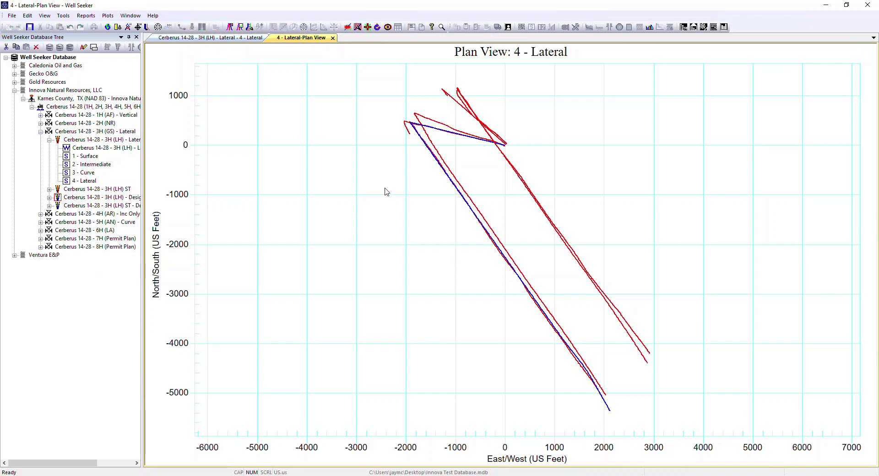
double_click(385, 192)
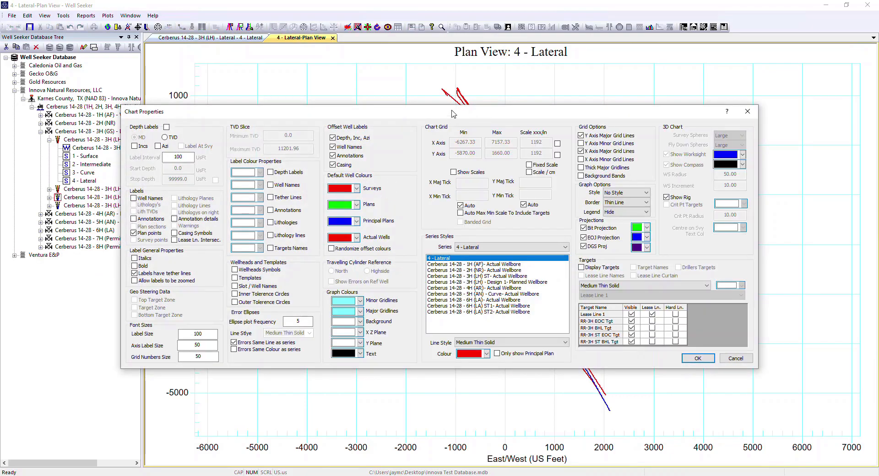
left_click_drag(452, 113, 368, 44)
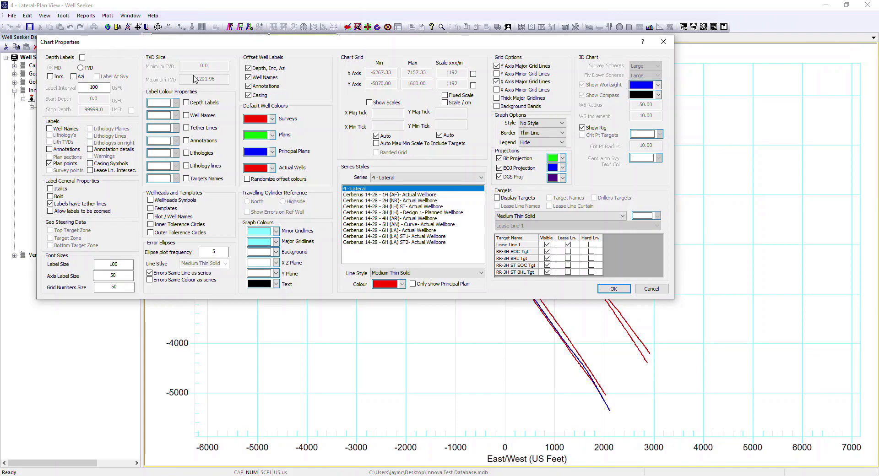
left_click(498, 199)
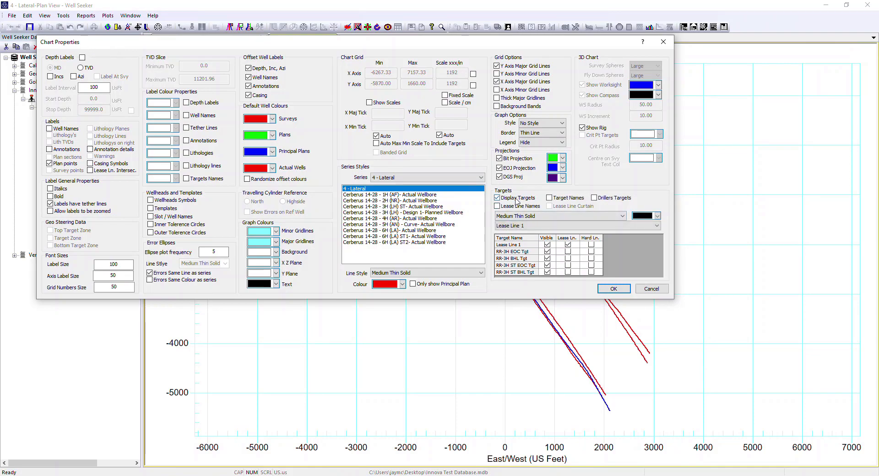
left_click(604, 289)
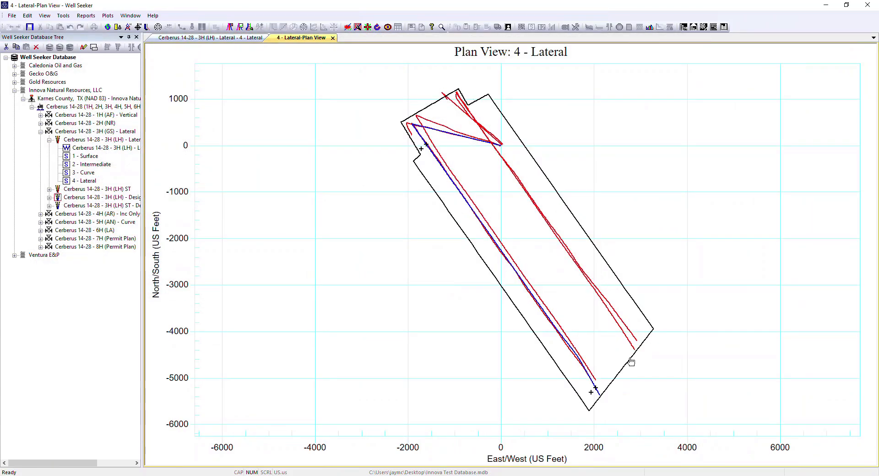
Close and reopen the plan view to check whether targets are displayed by default, and close it again.
left_click(333, 38)
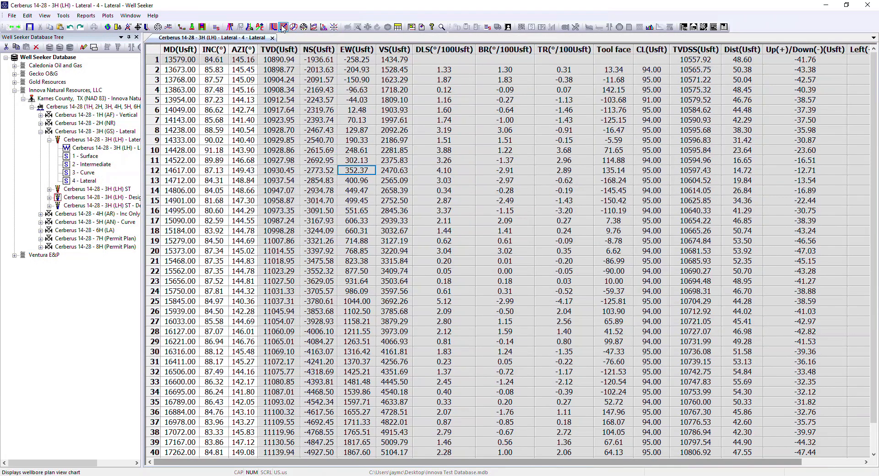
left_click(283, 26)
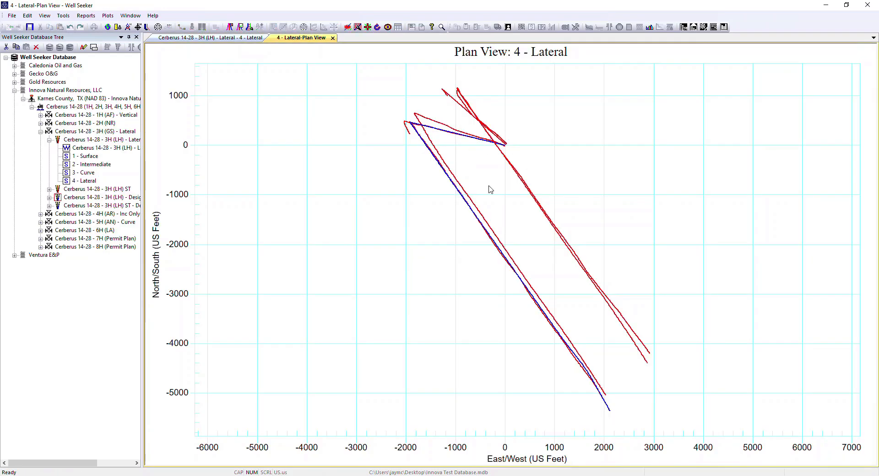
left_click(333, 38)
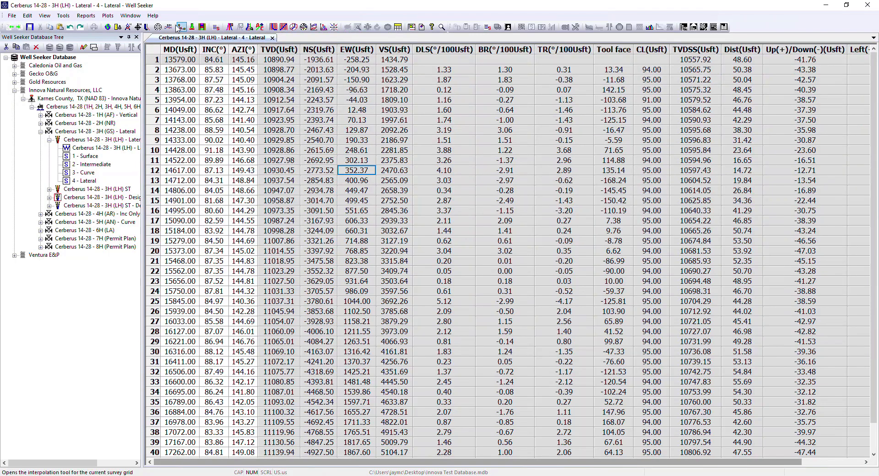
Set the Show Targets On Open chart default to Yes and check the targets in a newly opened plan view.
left_click(108, 16)
mouse_move(172, 189)
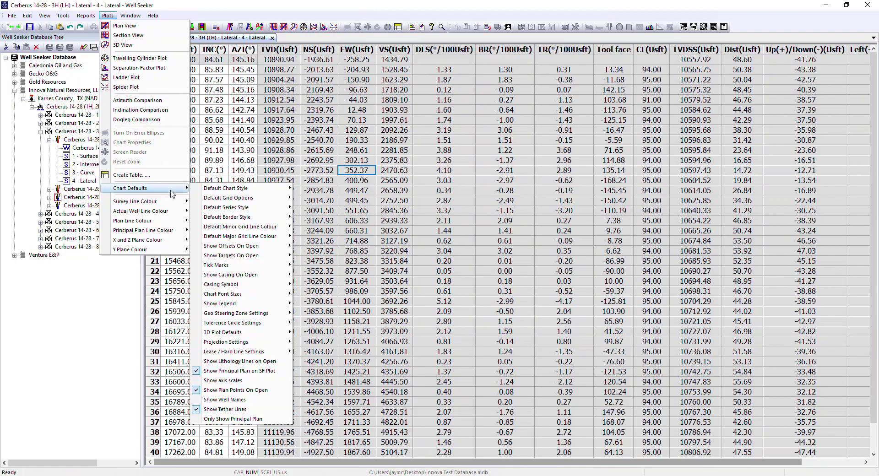
mouse_move(234, 256)
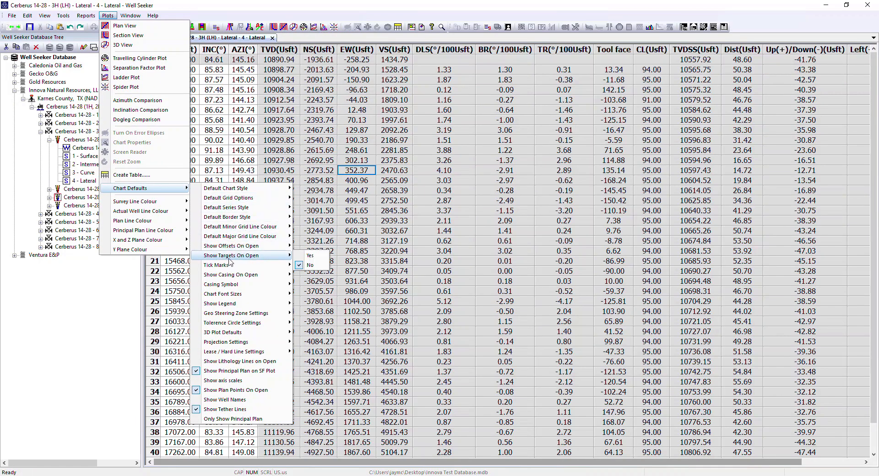
left_click(303, 258)
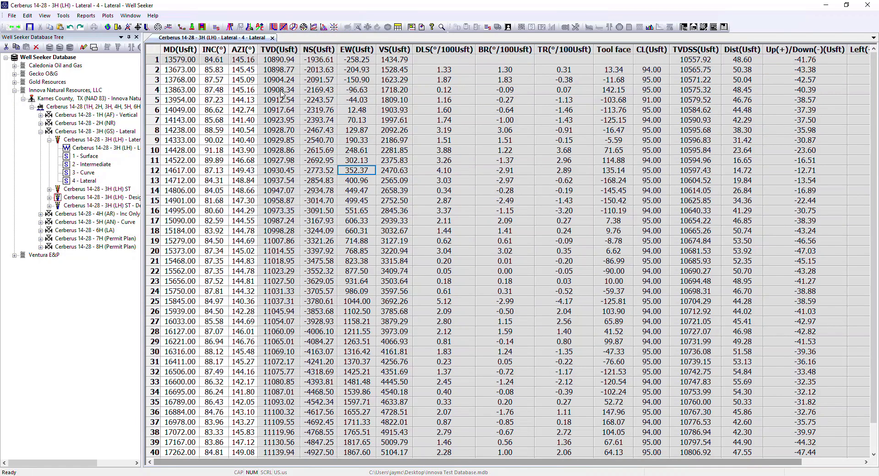
left_click(284, 27)
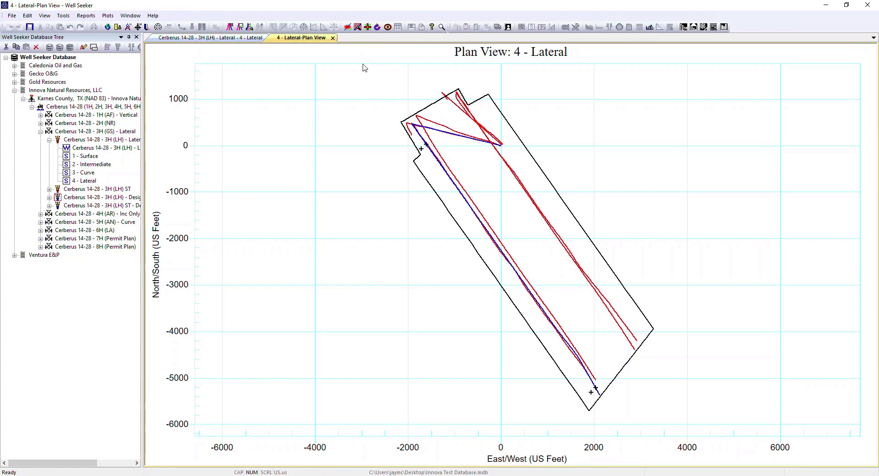
left_click(334, 39)
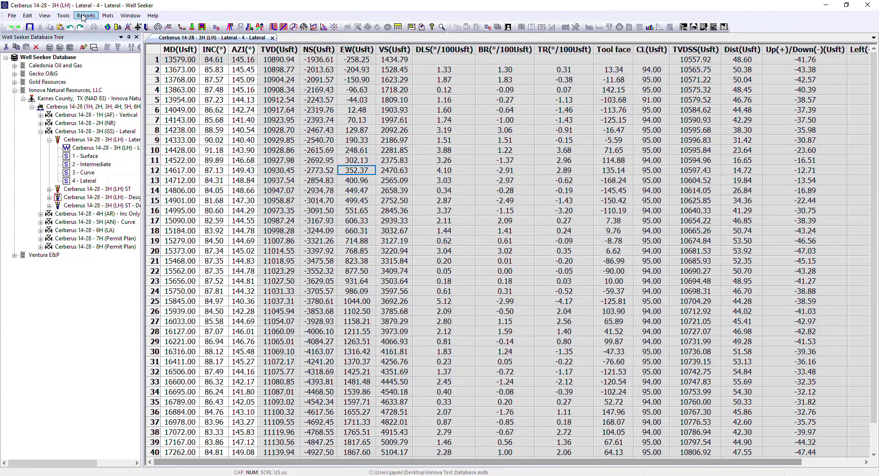
Set the default major tick mark interval for charts to 1000.
left_click(108, 15)
mouse_move(137, 189)
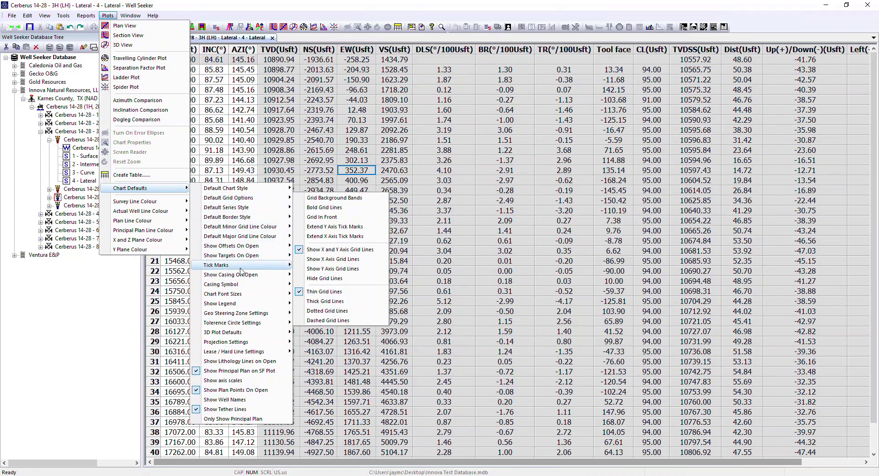
mouse_move(265, 268)
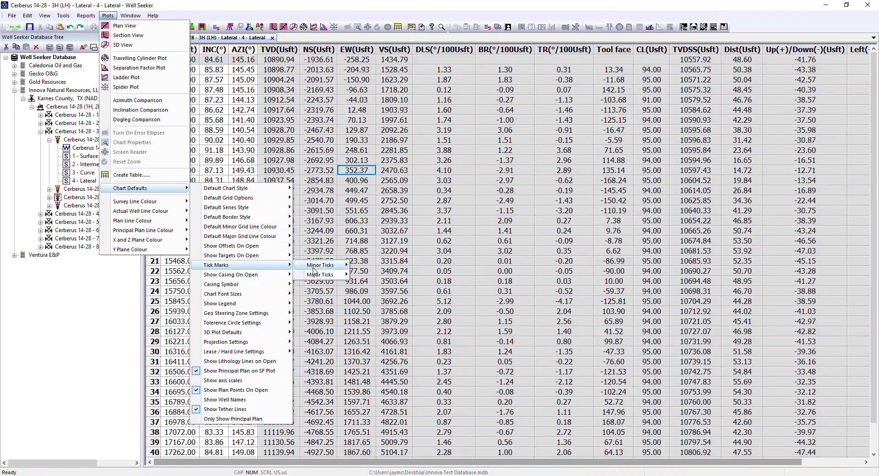
mouse_move(324, 269)
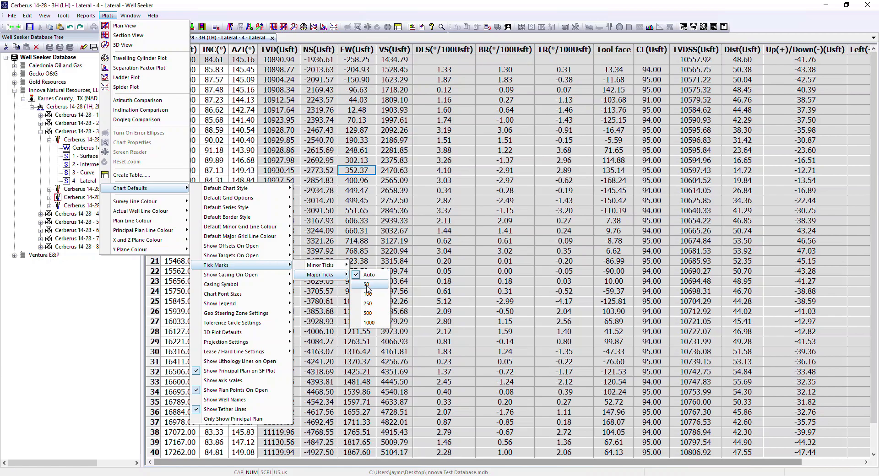
left_click(375, 323)
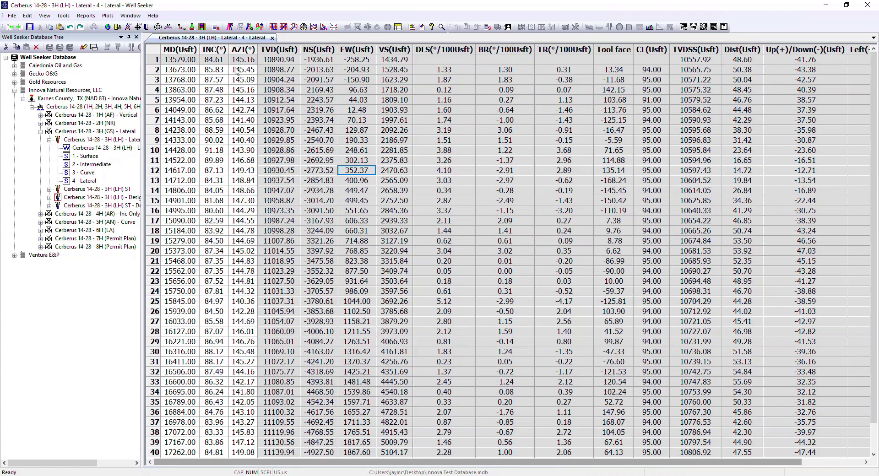
Review the Show Casing On Open and Casing Symbol options in the chart defaults.
left_click(108, 15)
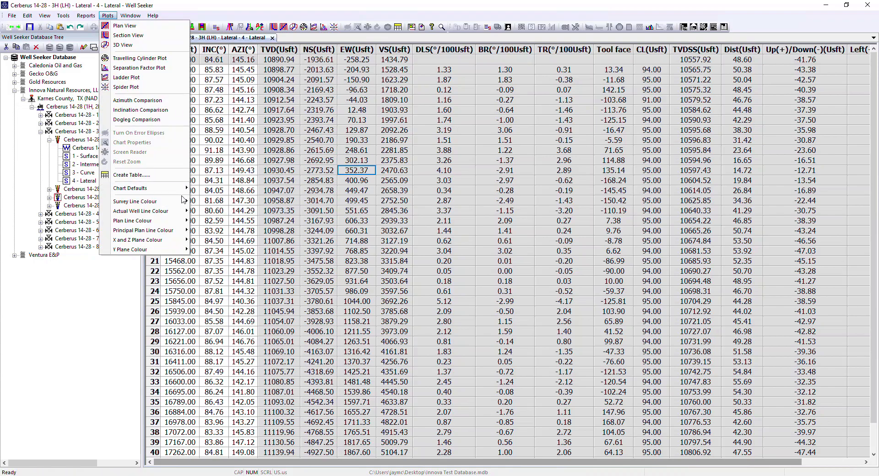
mouse_move(181, 189)
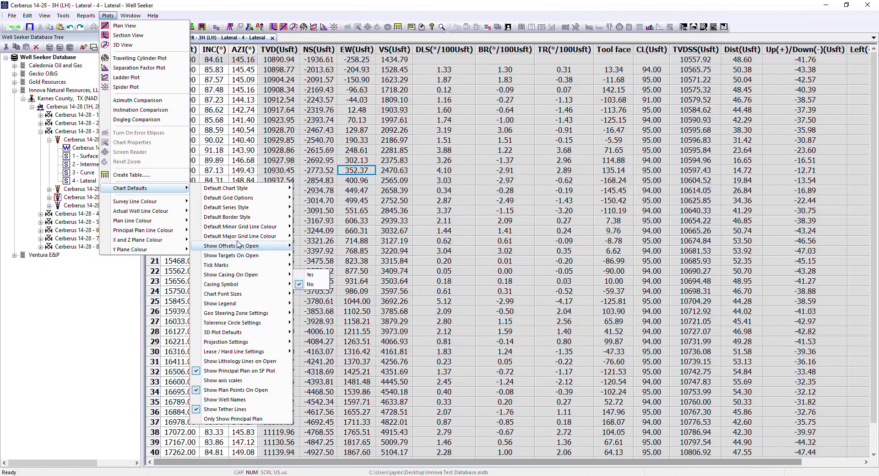
mouse_move(228, 248)
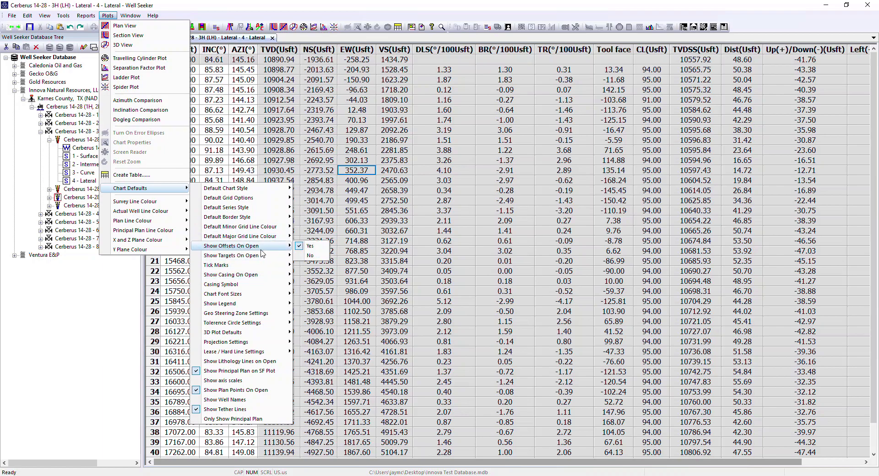
mouse_move(218, 276)
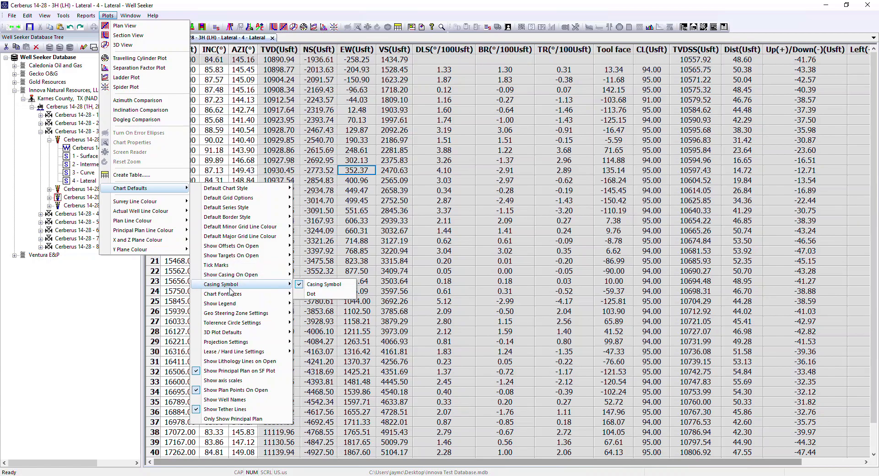
Review the default chart font size options and inspect the default chart label text size without applying a change.
mouse_move(232, 298)
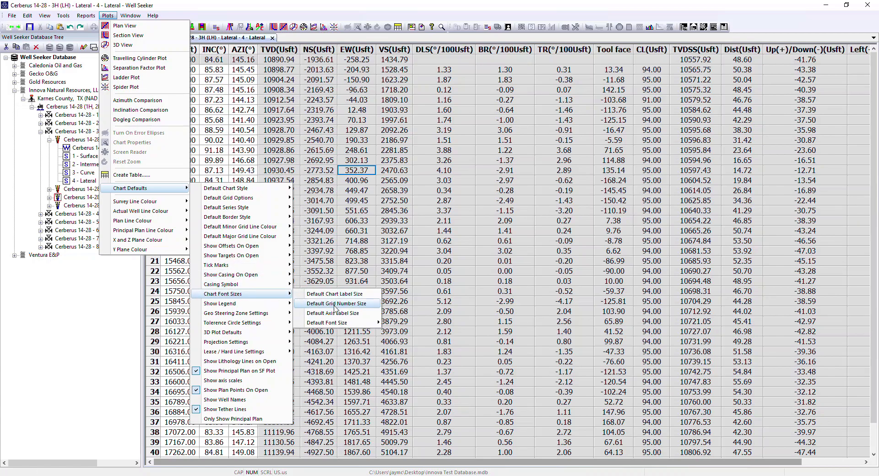
mouse_move(341, 325)
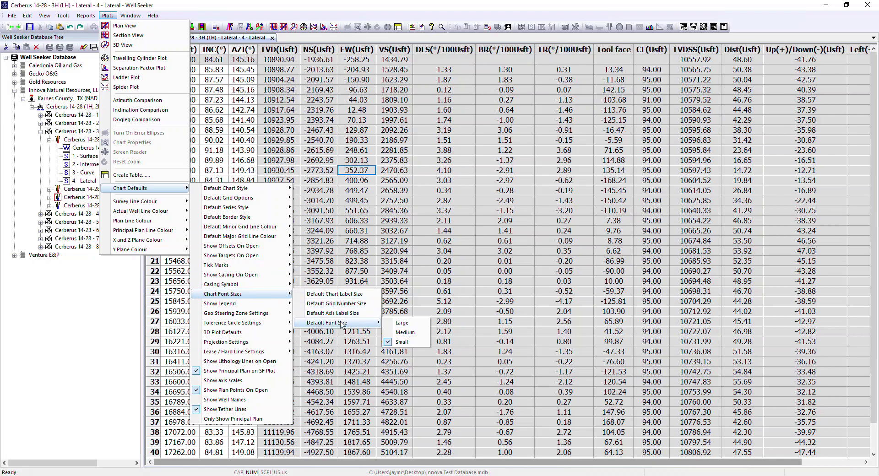
left_click(334, 294)
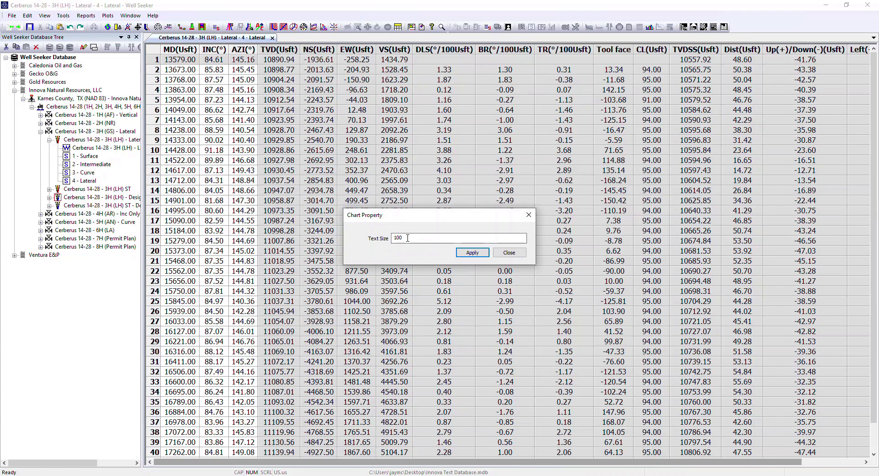
left_click_drag(404, 238, 353, 238)
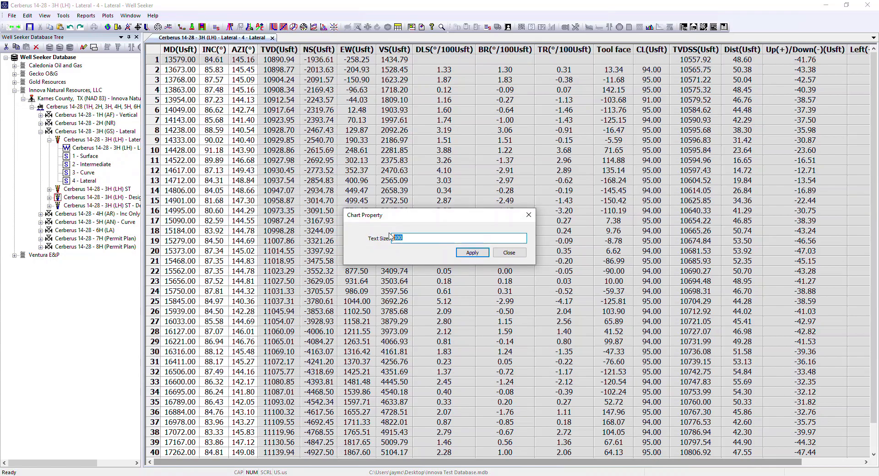
left_click(509, 253)
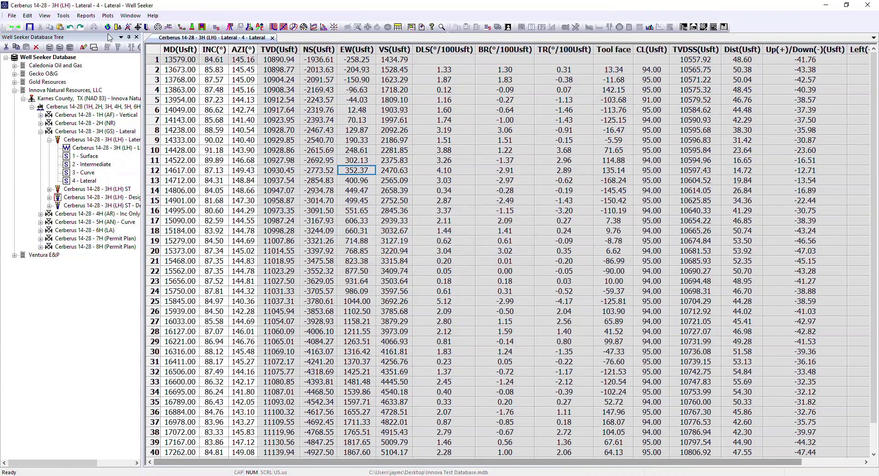
Review the Show Legend options and inspect the geosteering Target Zone default colour and Turned On By Default option without applying changes.
left_click(107, 15)
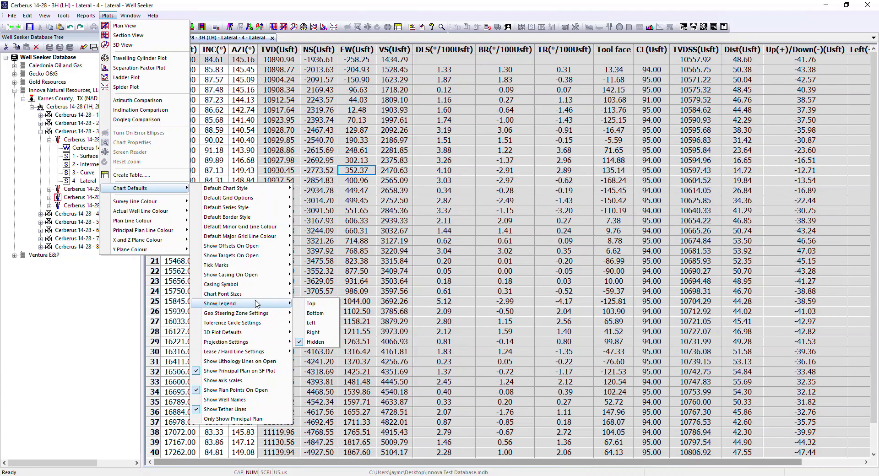
mouse_move(223, 315)
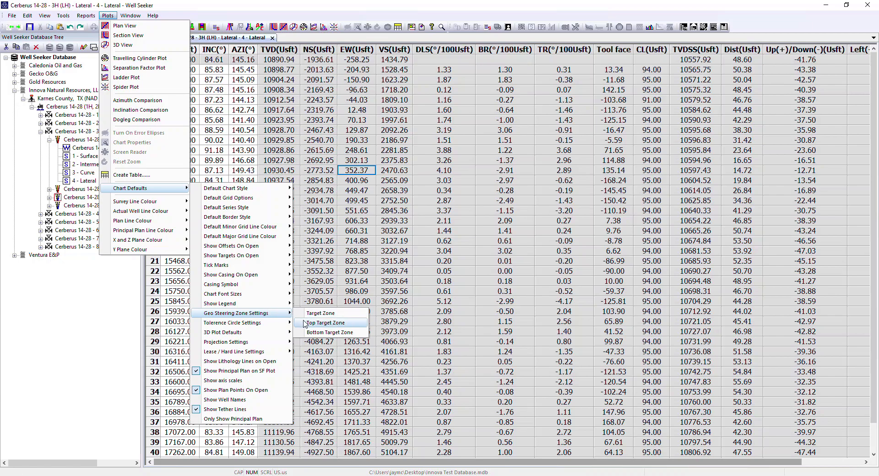
left_click(321, 313)
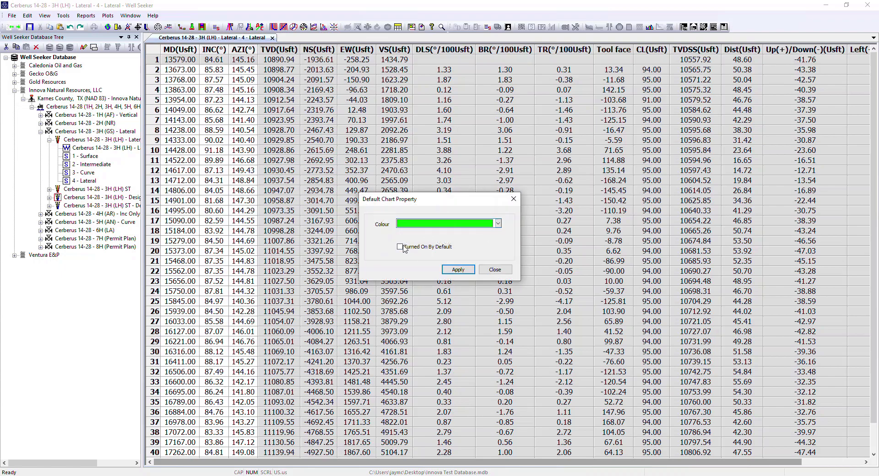
left_click(401, 248)
left_click(495, 269)
Review the tolerance circle chart defaults and inspect the inner and outer circle values in the Cerberus 14-28 - 3H (LH) - Lateral wellbore properties.
left_click(107, 15)
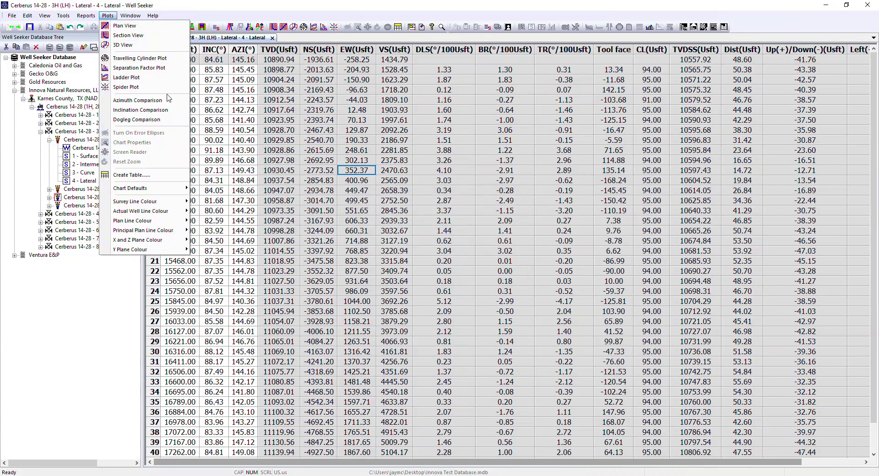
mouse_move(146, 189)
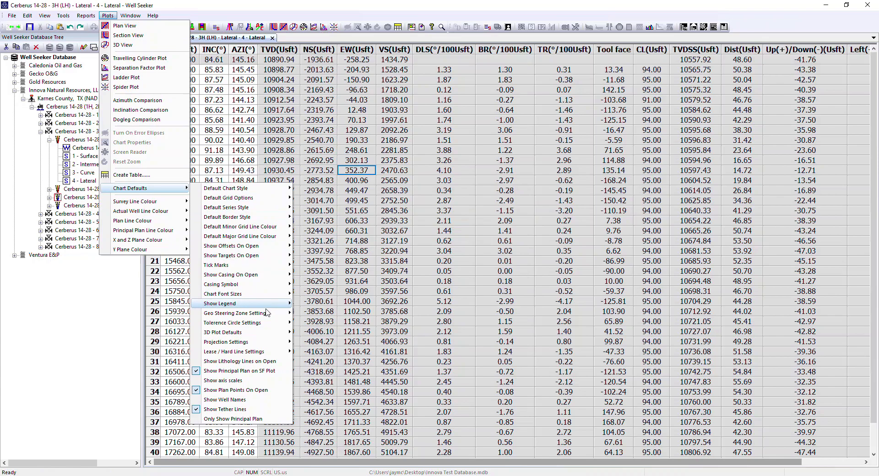
mouse_move(234, 325)
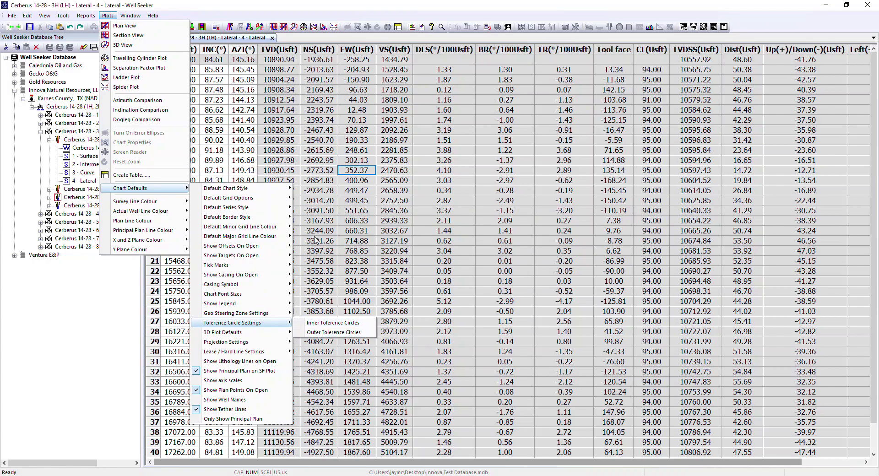
left_click_drag(319, 240, 314, 232)
right_click(92, 141)
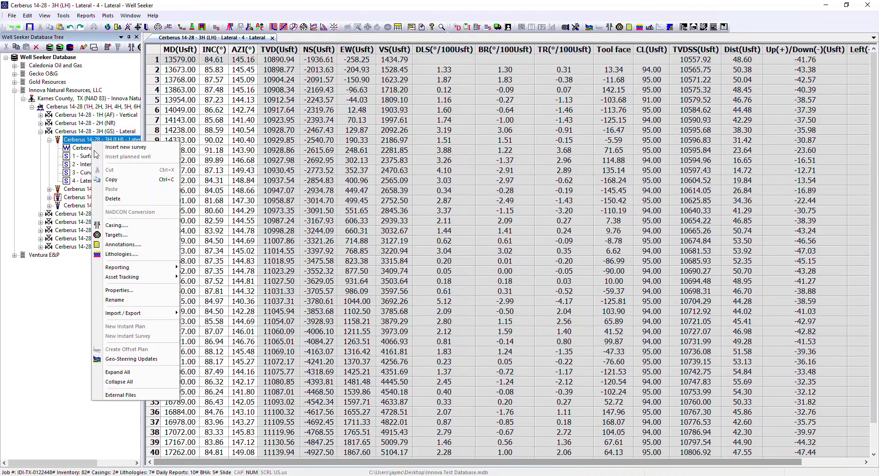
left_click(142, 294)
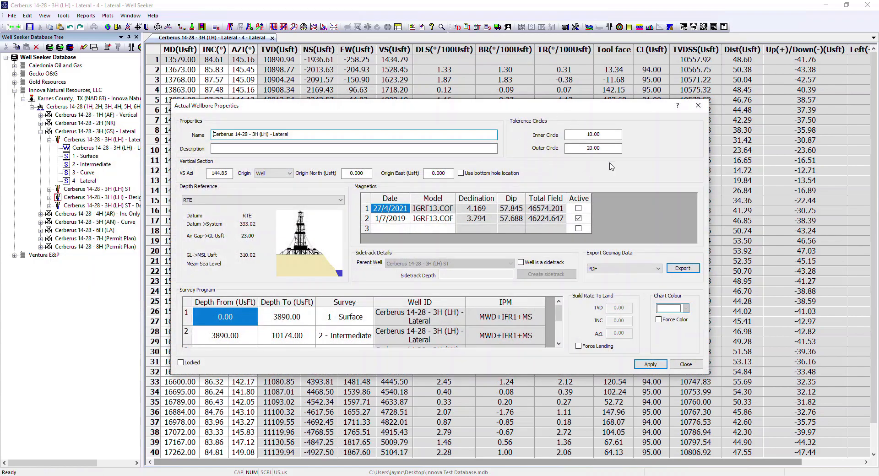
left_click(686, 364)
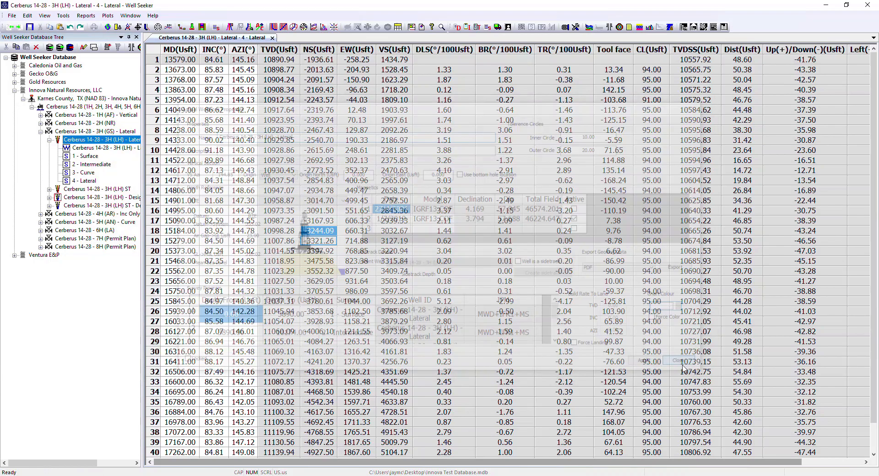
Inspect the default colour, line style and Turned On By Default option for the inner tolerance circles.
left_click(108, 16)
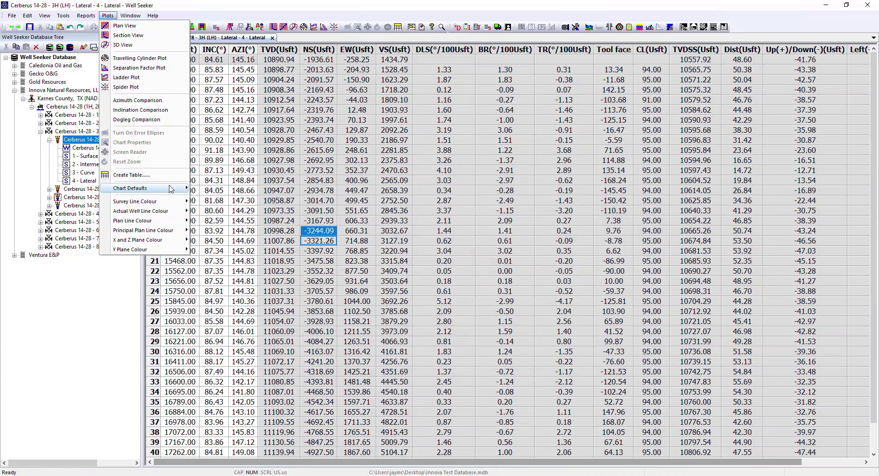
mouse_move(266, 323)
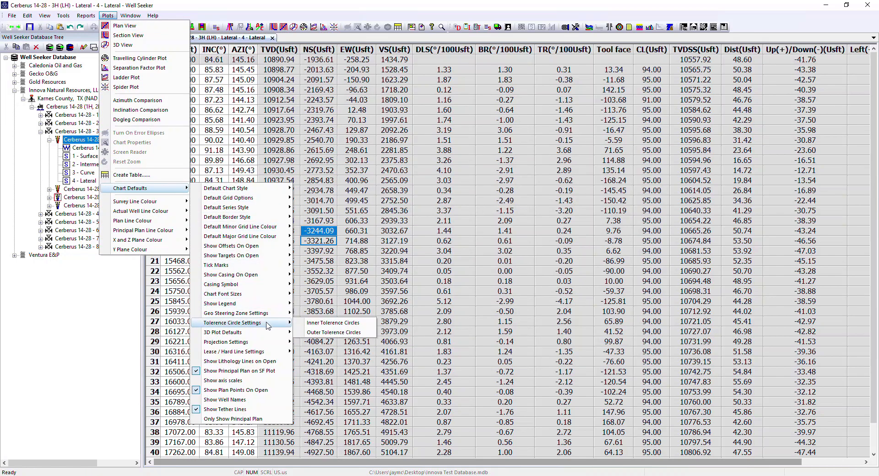
left_click(324, 323)
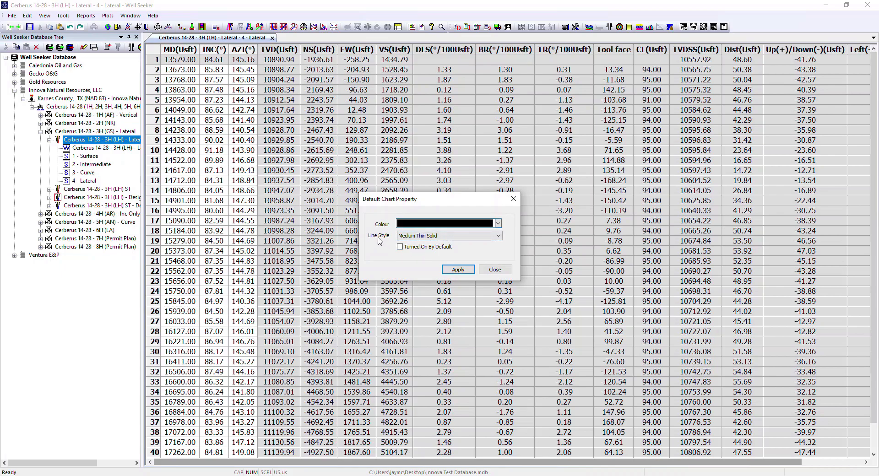
left_click(495, 270)
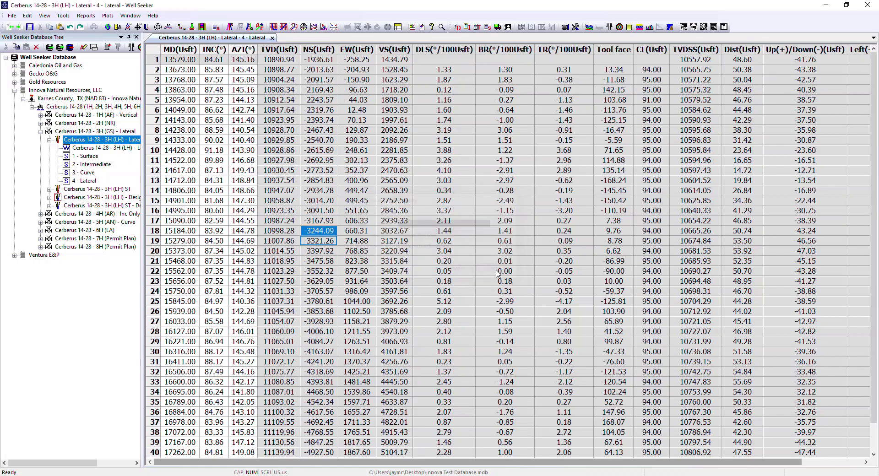
Review the 3D plot defaults, including survey spheres, fly down well spheres and line thickness, and inspect the work sight settings.
left_click(108, 16)
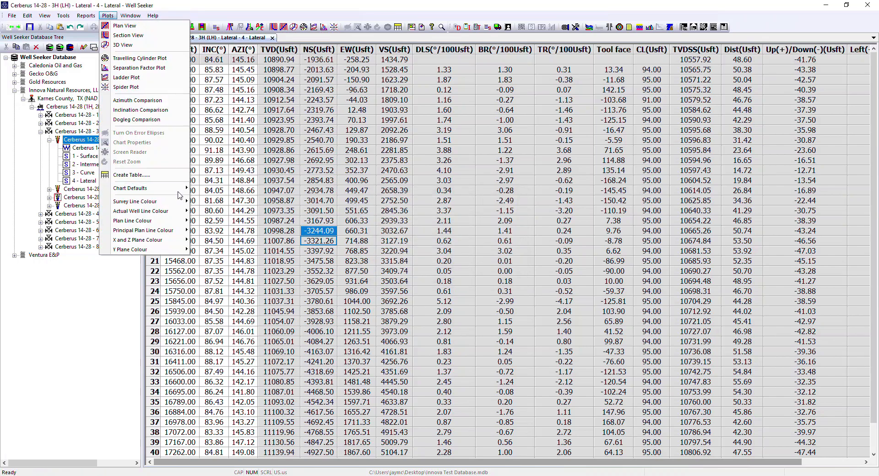
mouse_move(180, 191)
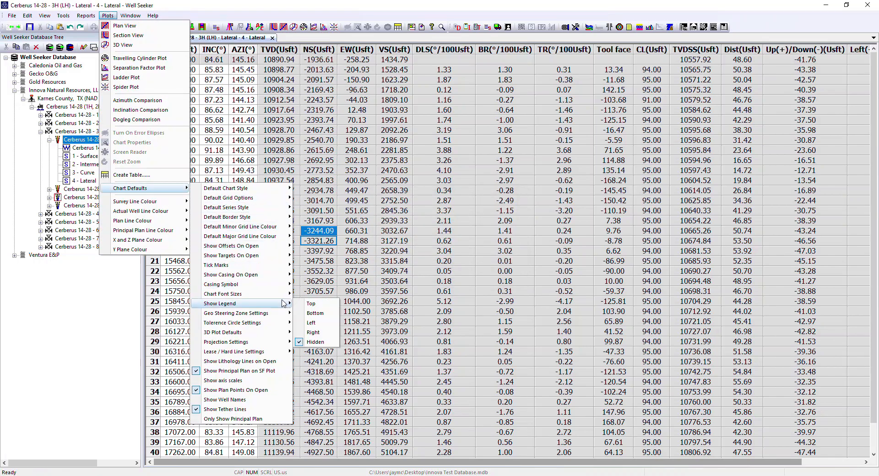
mouse_move(249, 336)
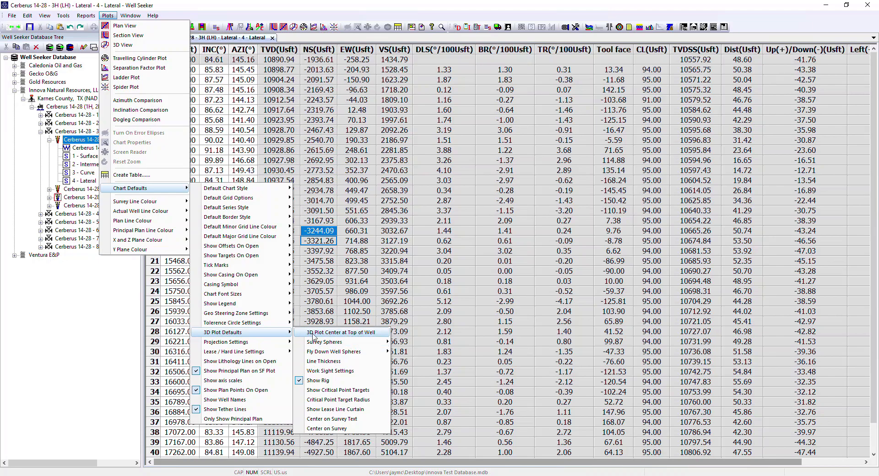
mouse_move(329, 344)
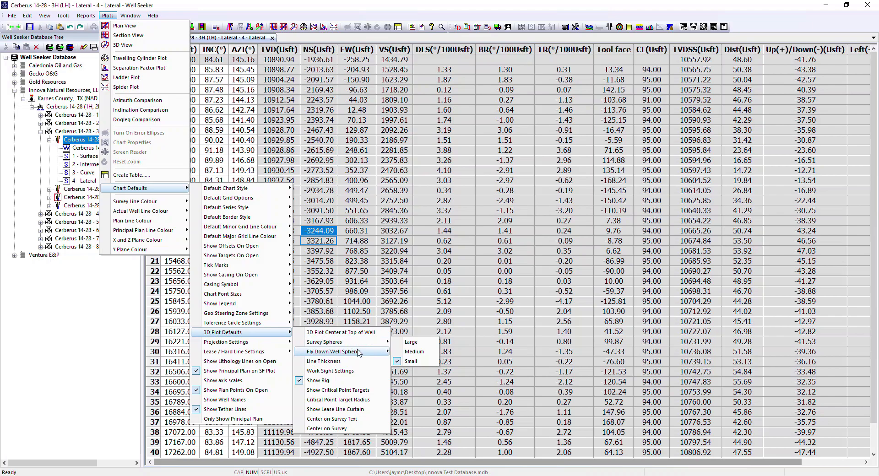
mouse_move(360, 356)
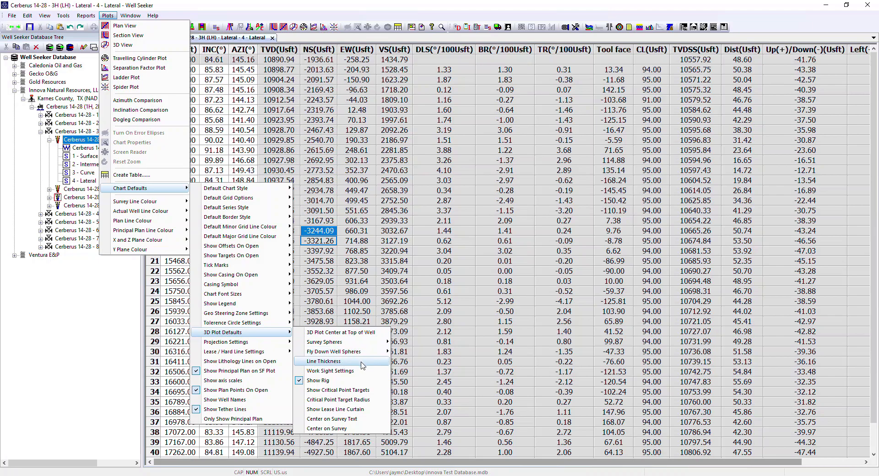
left_click(338, 372)
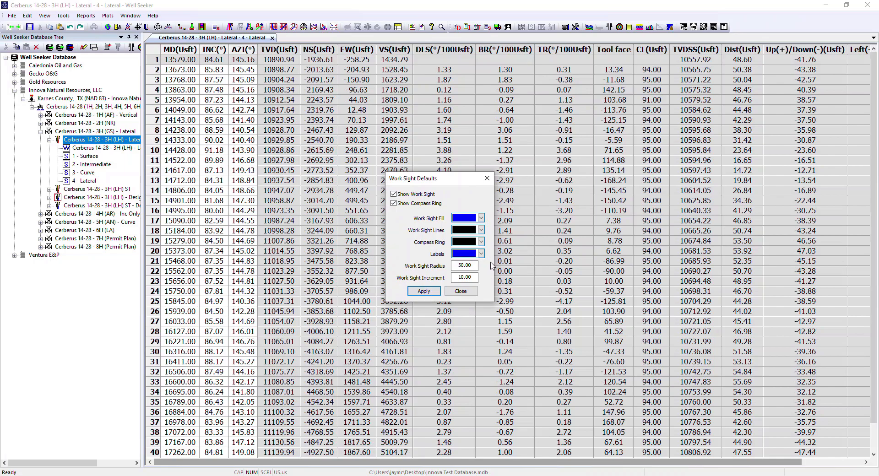
left_click(486, 178)
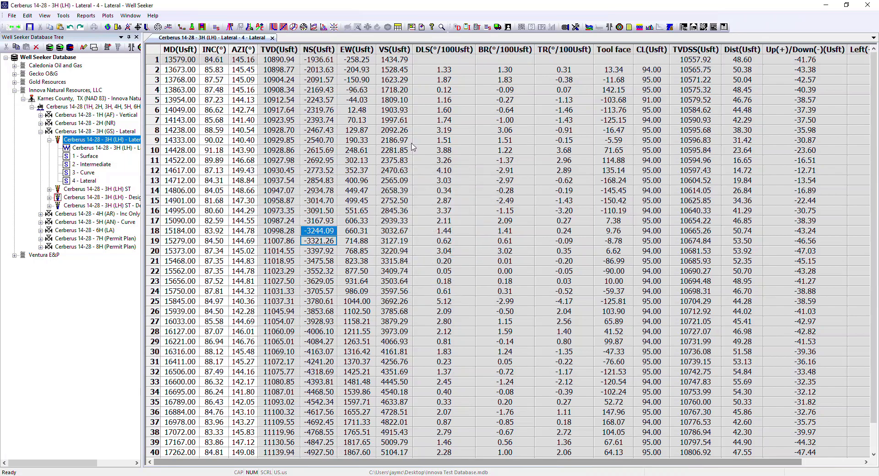
Inspect the default colour and Turned On By Default option for the bit projection without applying changes.
left_click(109, 15)
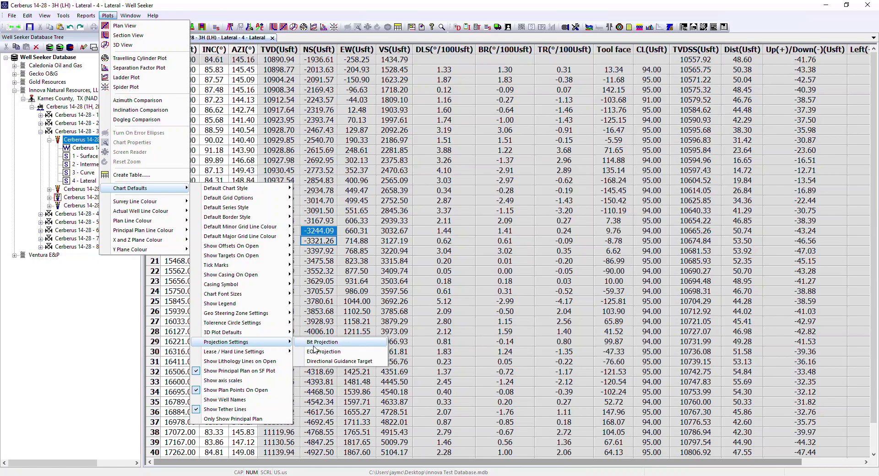
left_click(322, 344)
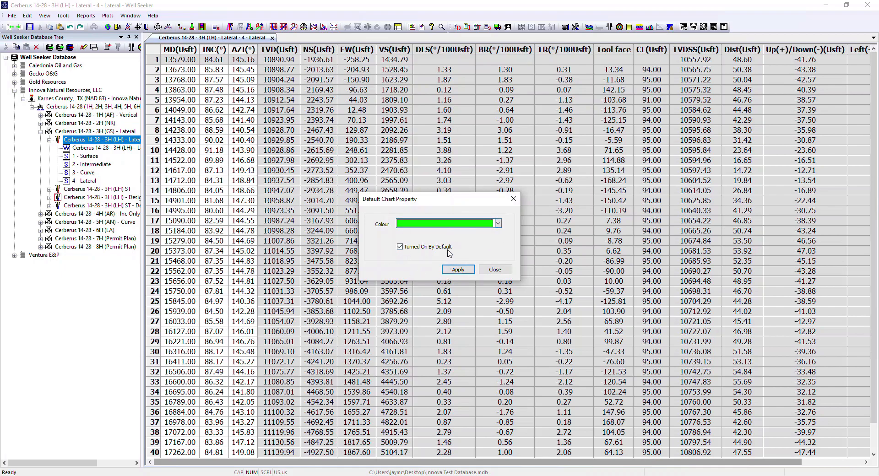
left_click(495, 270)
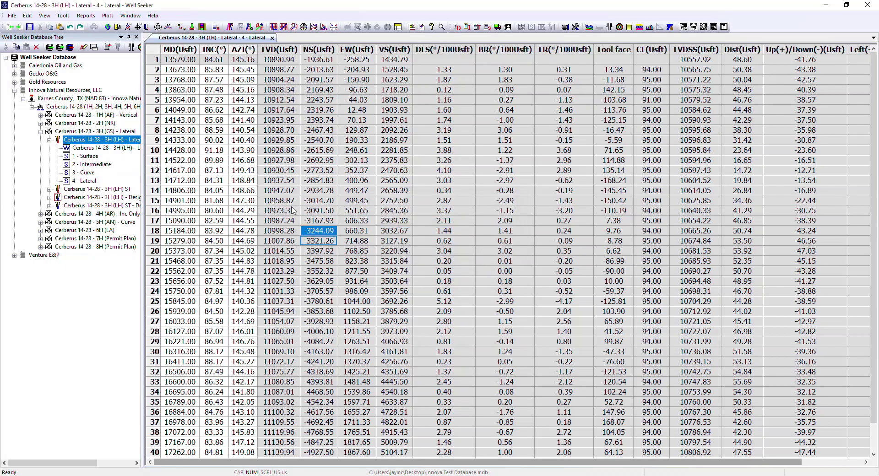
Review the lease and hard line chart defaults and inspect the hard line colour, line style and Turned On By Default option.
left_click(107, 15)
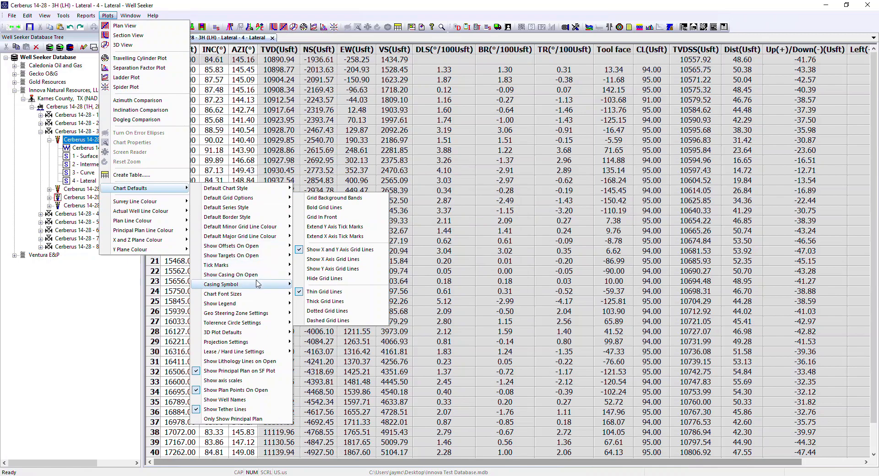
mouse_move(257, 284)
mouse_move(256, 337)
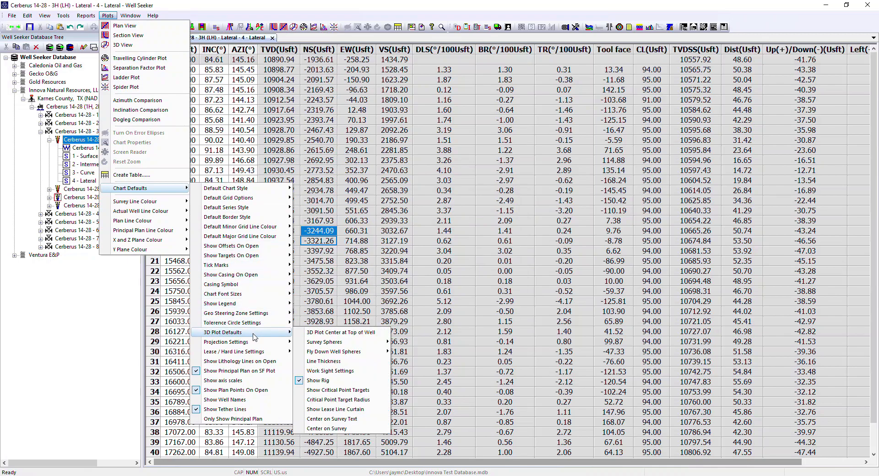
mouse_move(257, 352)
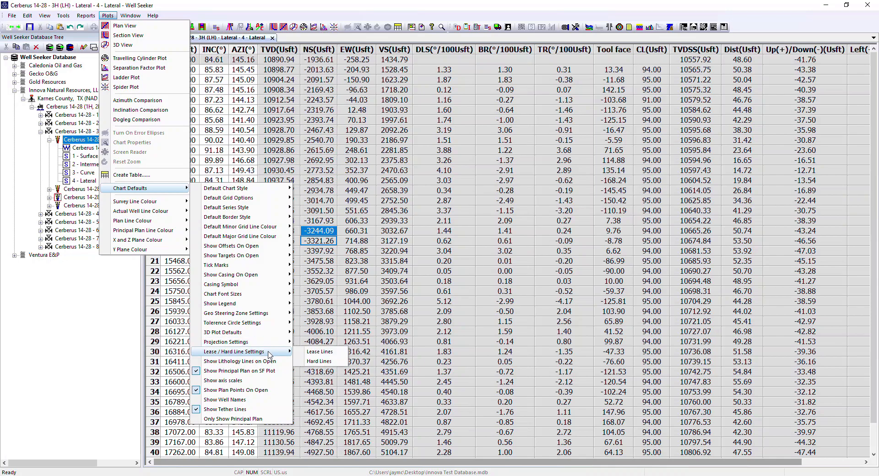
left_click(320, 361)
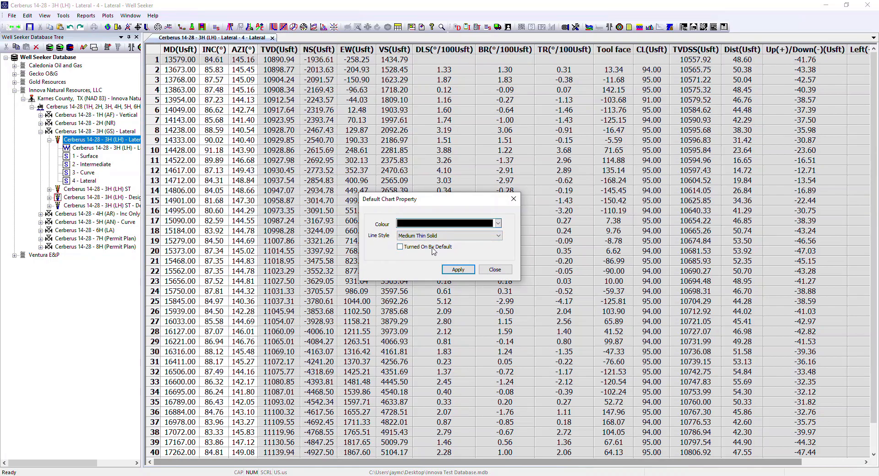
left_click(495, 269)
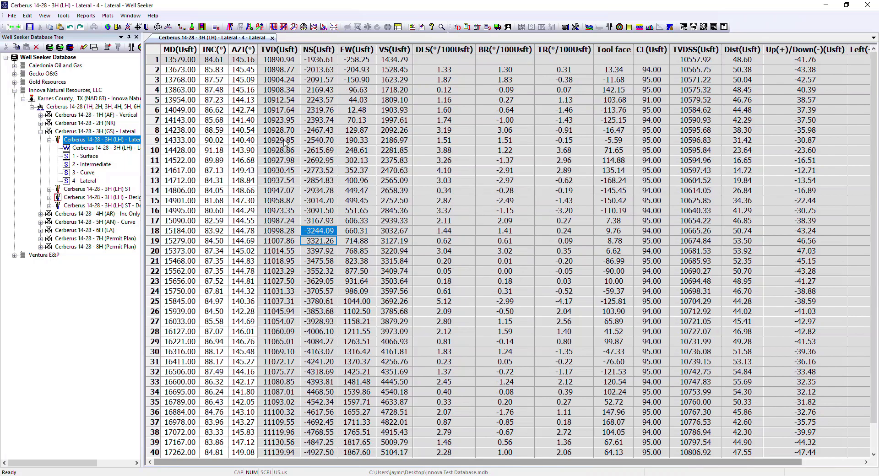
Review the remaining chart default toggles, including Show Principal Plan on SF Plot, Show Tether Lines and Only Show Principal Plan.
left_click(108, 15)
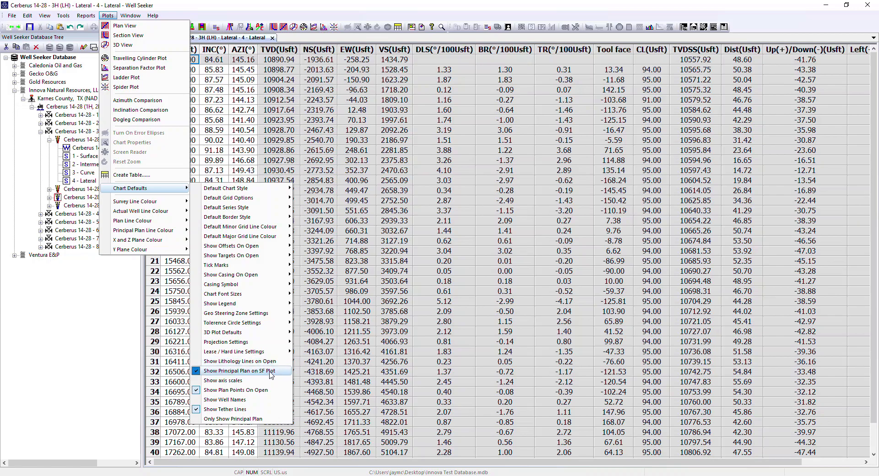
left_click(198, 372)
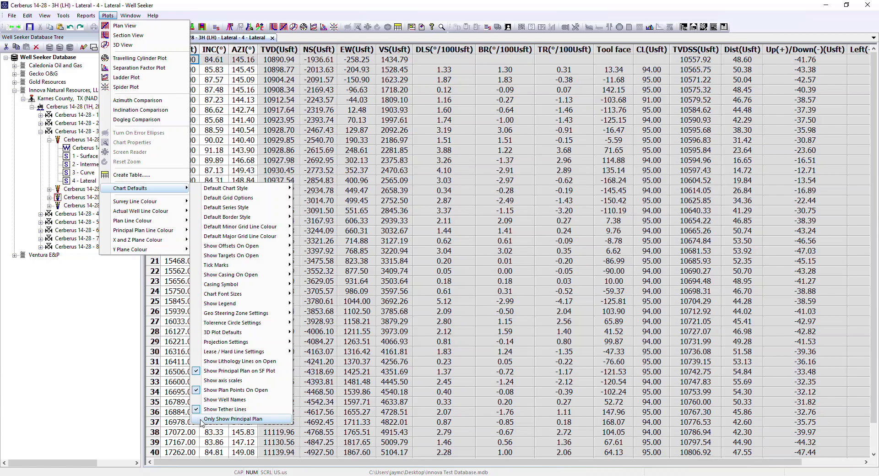
left_click(256, 419)
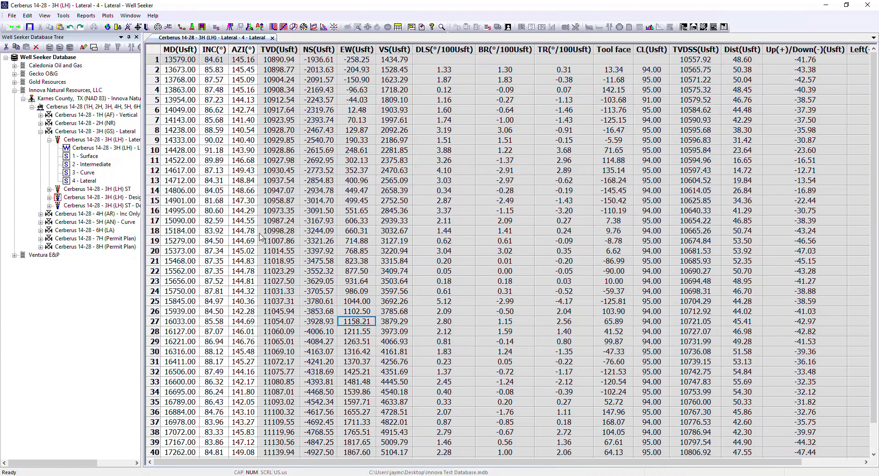
Review the default line colour options for surveys and actual wells without changing them.
left_click(108, 16)
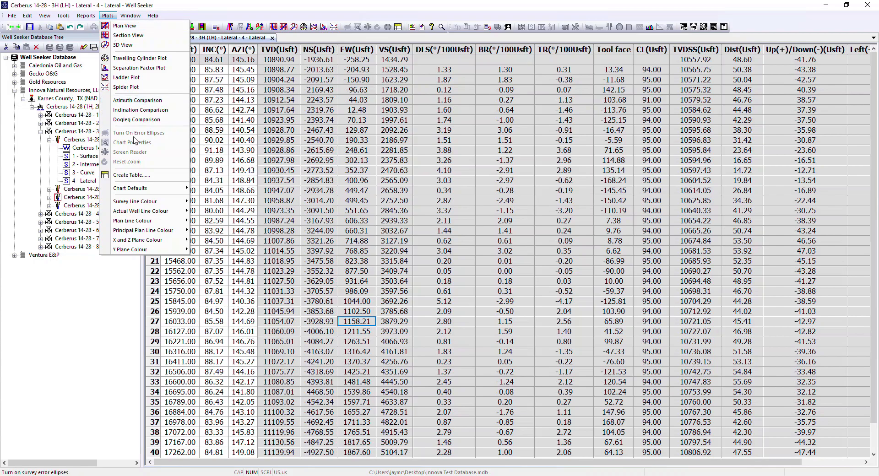
mouse_move(147, 189)
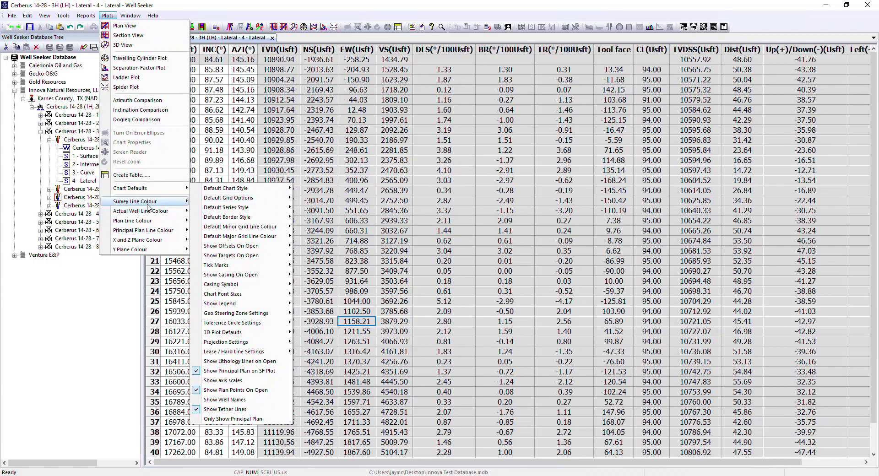
mouse_move(143, 214)
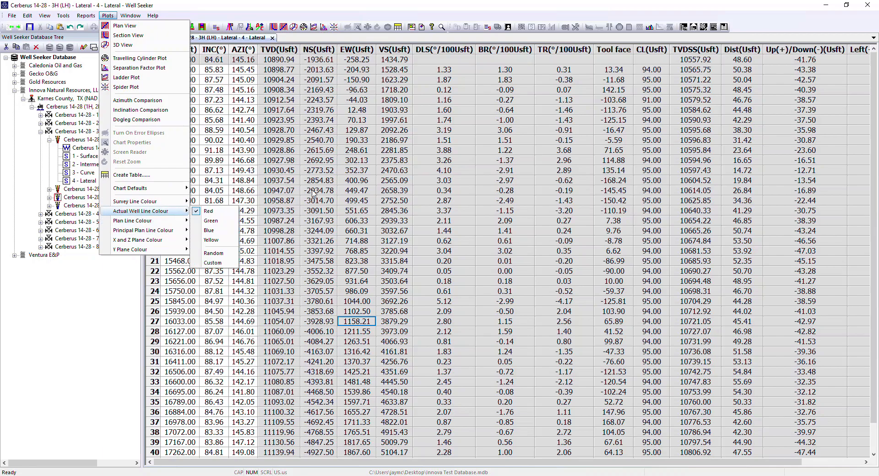
left_click(314, 193)
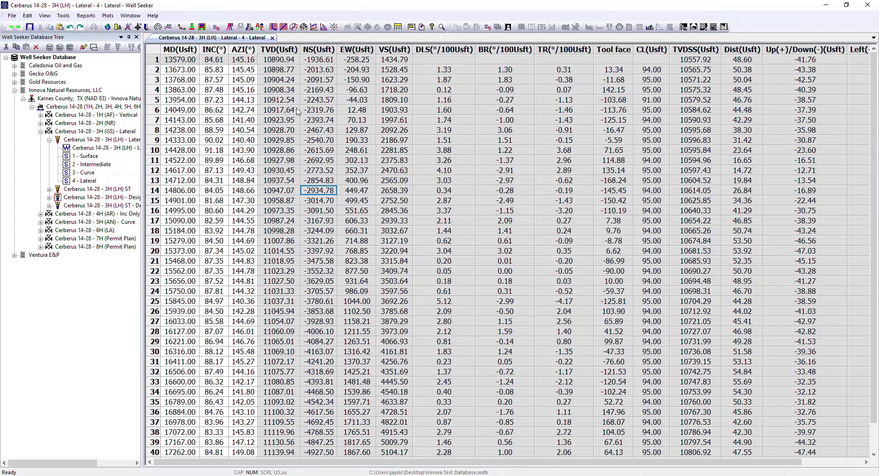
Open the plan view of the 4 - Lateral survey and review its Chart Properties without applying changes.
left_click(283, 27)
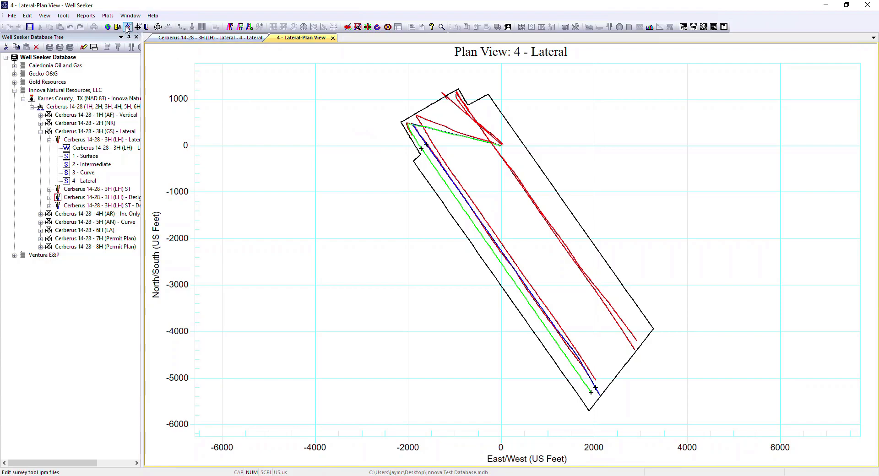
left_click(107, 16)
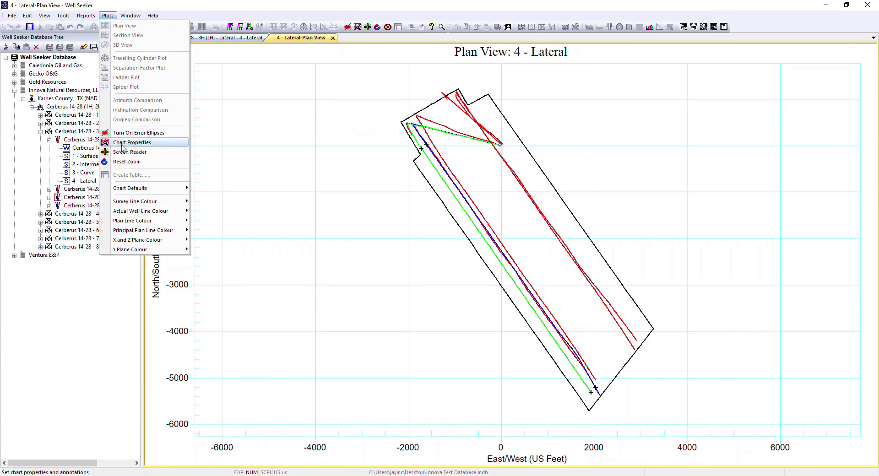
left_click(308, 142)
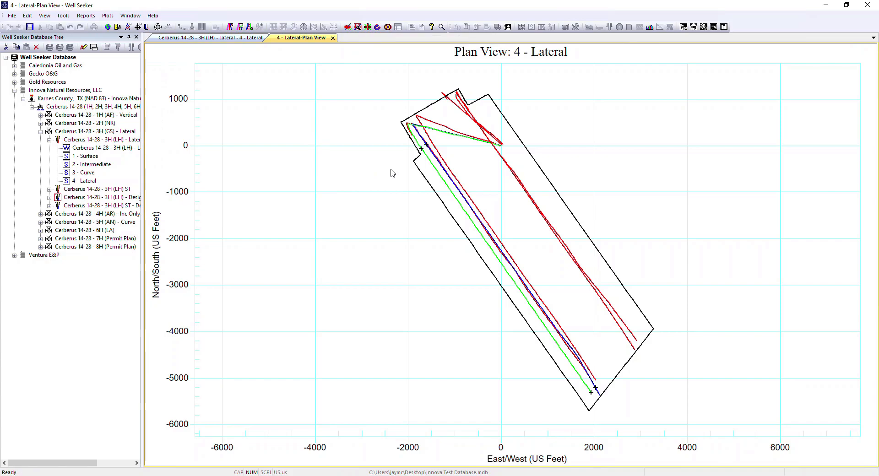
double_click(288, 160)
left_click_drag(431, 113, 399, 66)
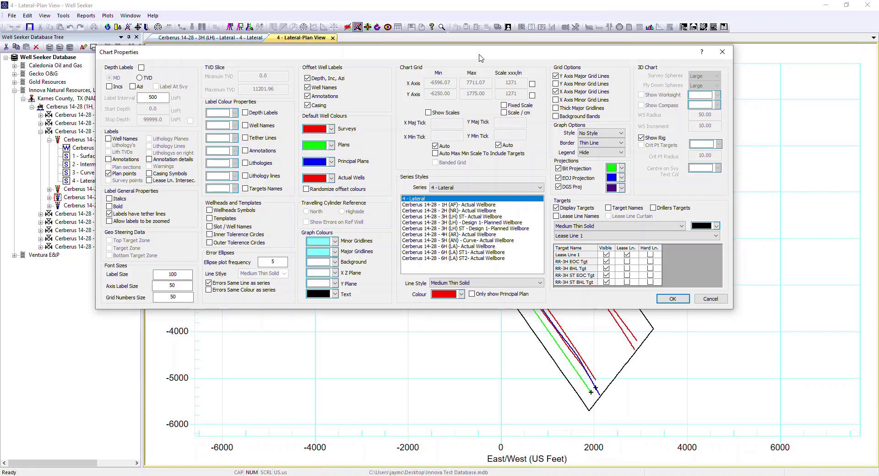
left_click_drag(477, 52, 501, 89)
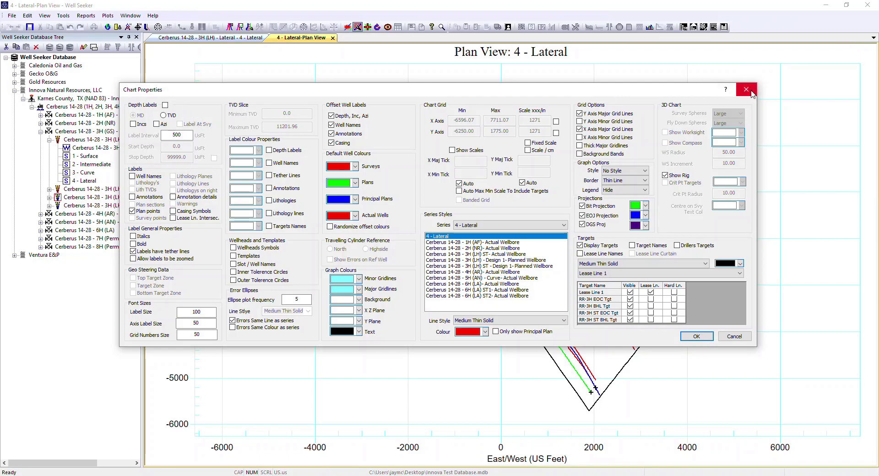
left_click(756, 93)
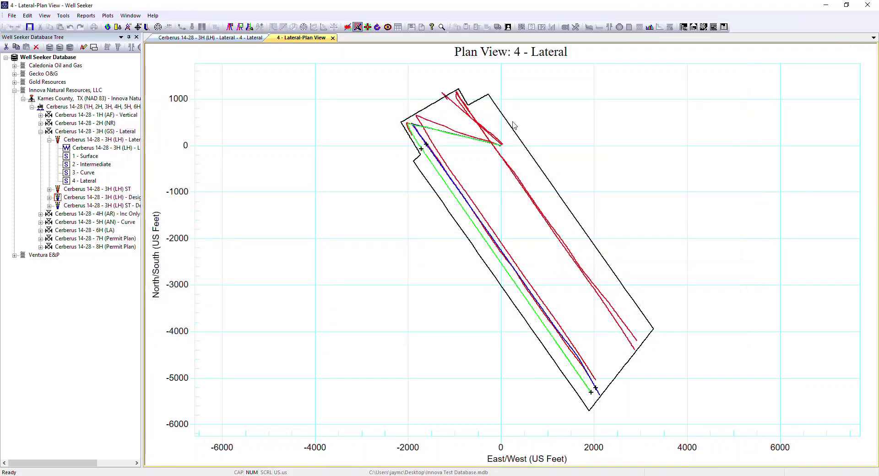
Hide the offset wells on the plan view and open its Chart Properties.
left_click(239, 27)
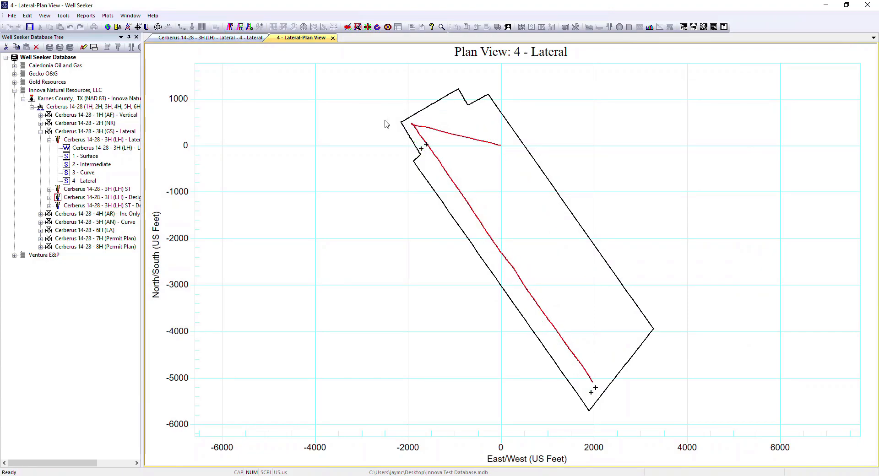
double_click(369, 130)
left_click_drag(484, 118, 447, 60)
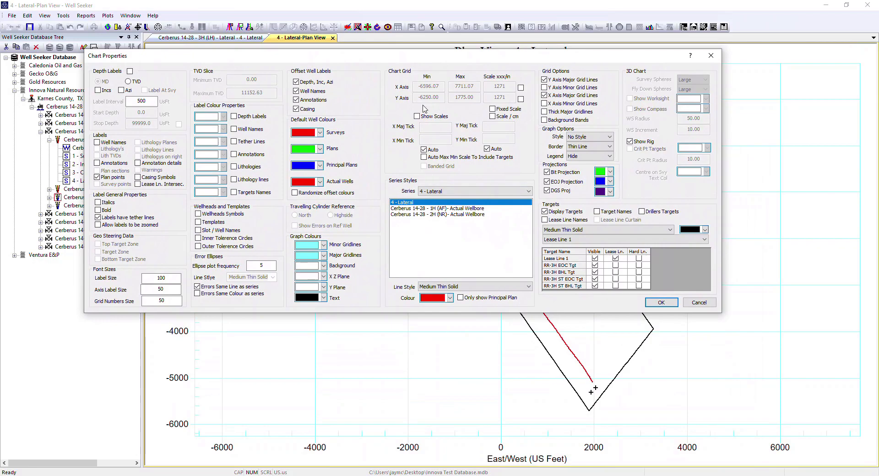
left_click_drag(344, 56, 367, 75)
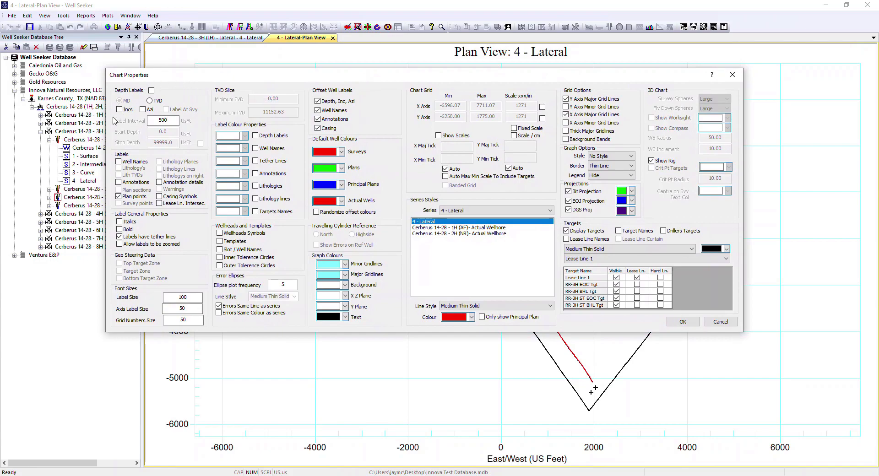
Turn on measured depth (MD) labels for the plan view, including inclination and azimuth.
left_click(151, 90)
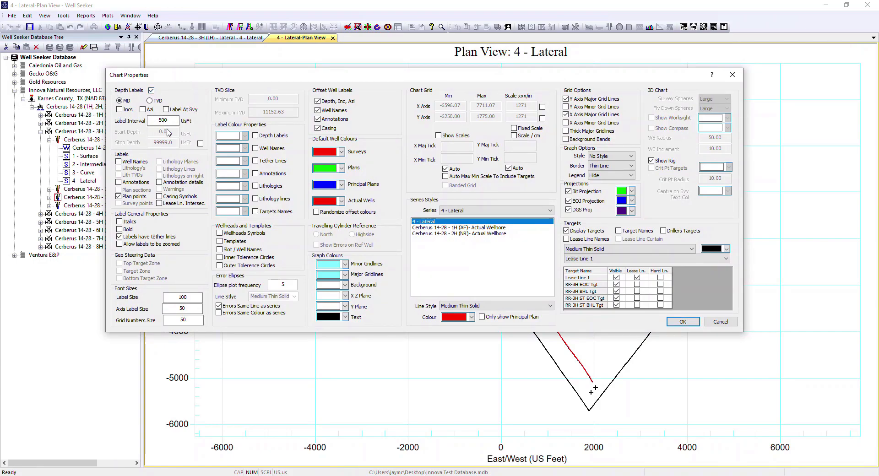
double_click(159, 120)
double_click(154, 121)
left_click(150, 100)
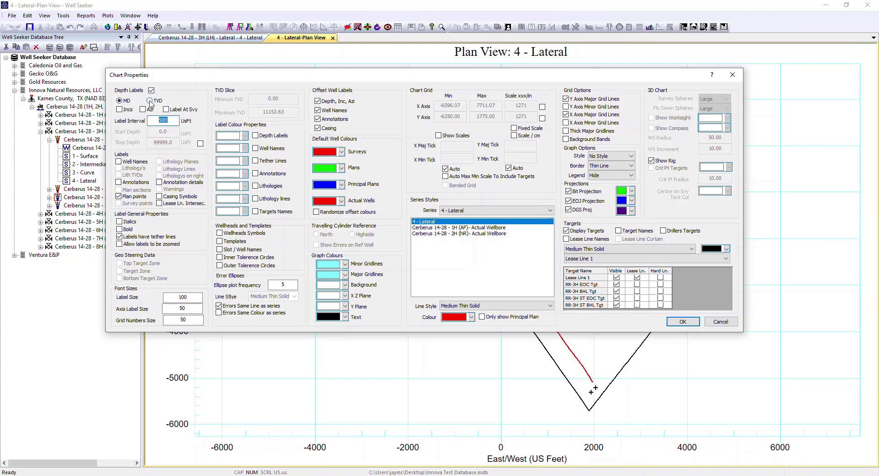
left_click(121, 102)
left_click(120, 110)
left_click(144, 111)
Inspect the start and stop depth limits for the depth labels, leave them disabled and apply the chart properties.
left_click(201, 144)
double_click(164, 133)
left_click_drag(150, 144, 166, 147)
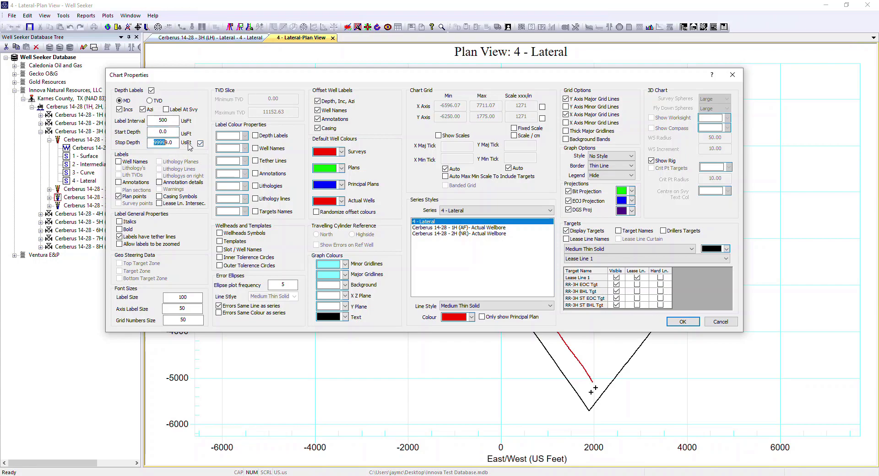
left_click(199, 144)
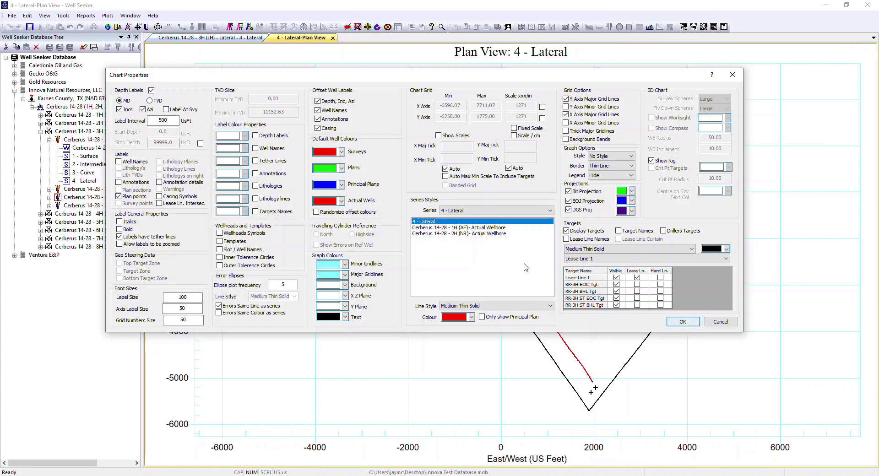
left_click(683, 322)
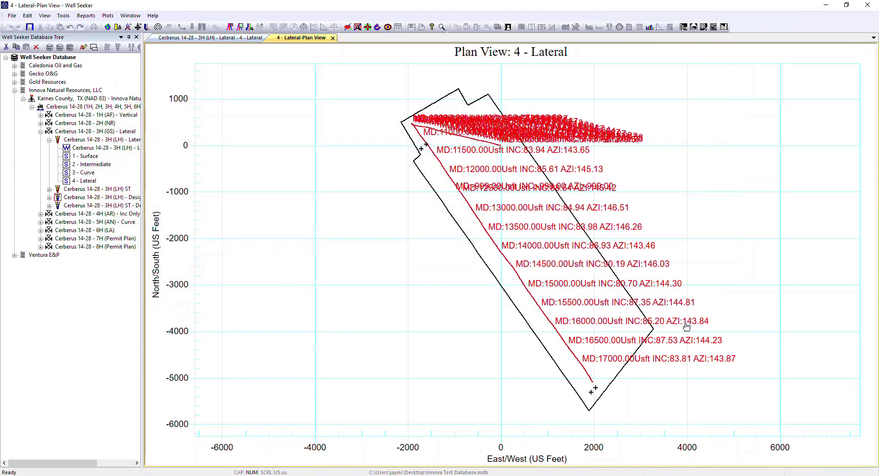
Examine the depth labels along the lateral, and turn off the depth, inclination and azimuth labels in Chart Properties.
scroll(531, 277, "up", 3)
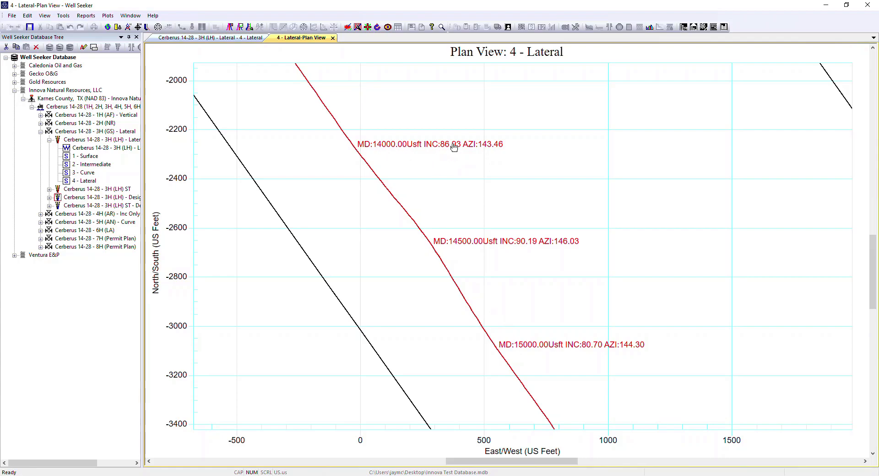
double_click(331, 174)
left_click_drag(427, 107, 445, 159)
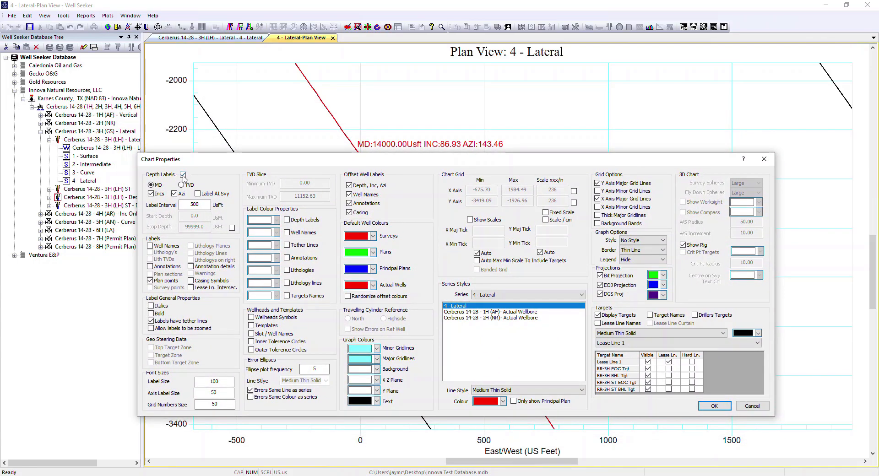
left_click(183, 175)
left_click(151, 193)
left_click(175, 194)
left_click_drag(307, 165, 212, 65)
left_click(613, 309)
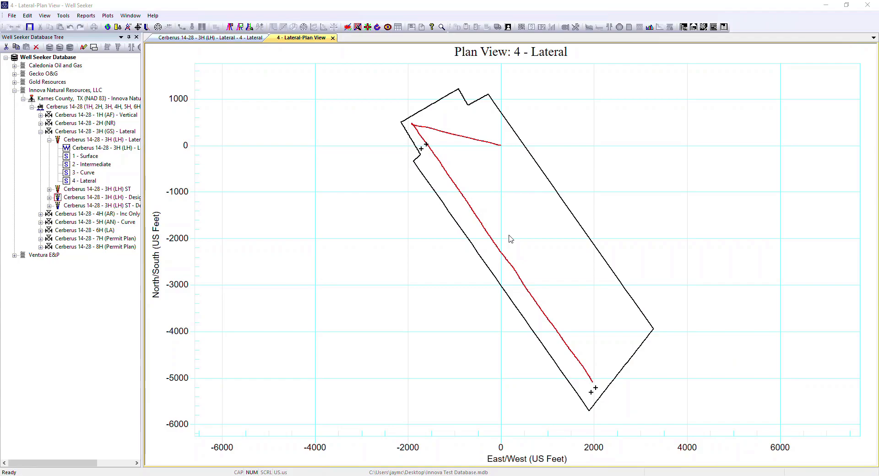
Review the plan view's Chart Properties again, discard them and close the plan view.
double_click(294, 205)
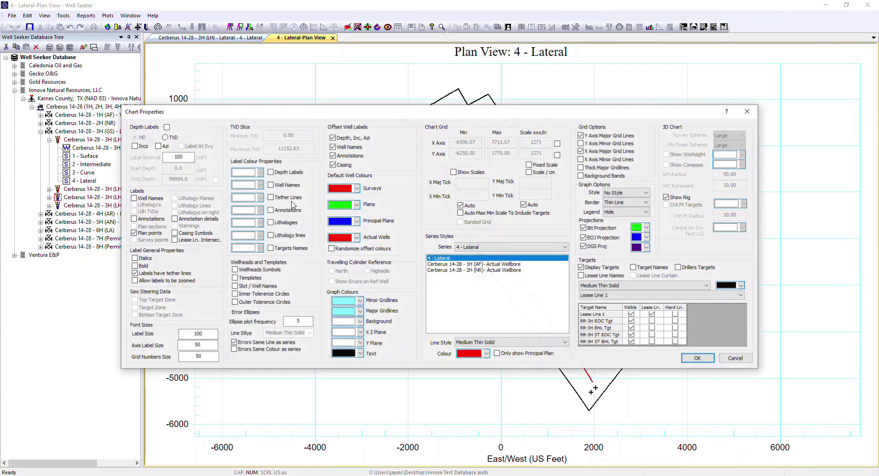
left_click_drag(413, 114, 450, 89)
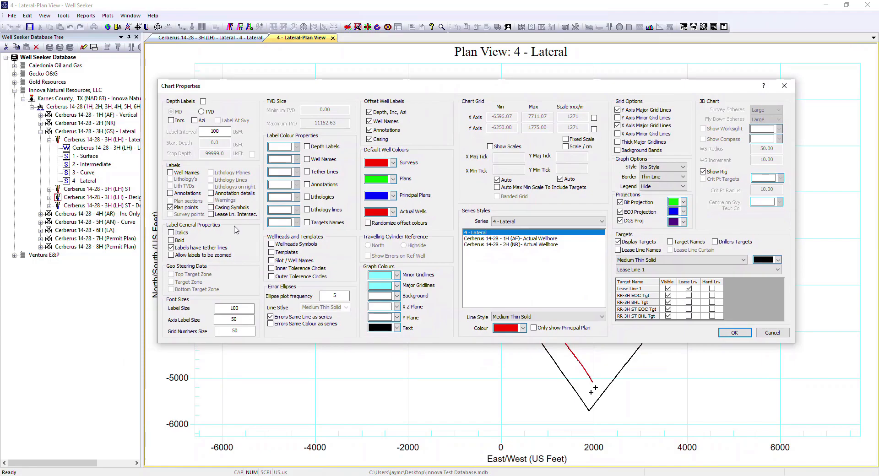
left_click(774, 333)
left_click(332, 38)
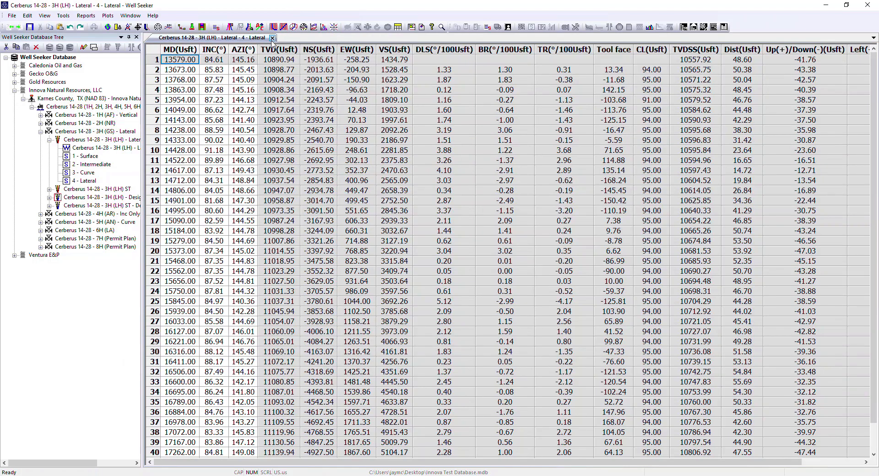
Close the lateral survey, open the Cerberus 14-28 - 3H (LH) Design 1 plan and display its plan view.
left_click(273, 38)
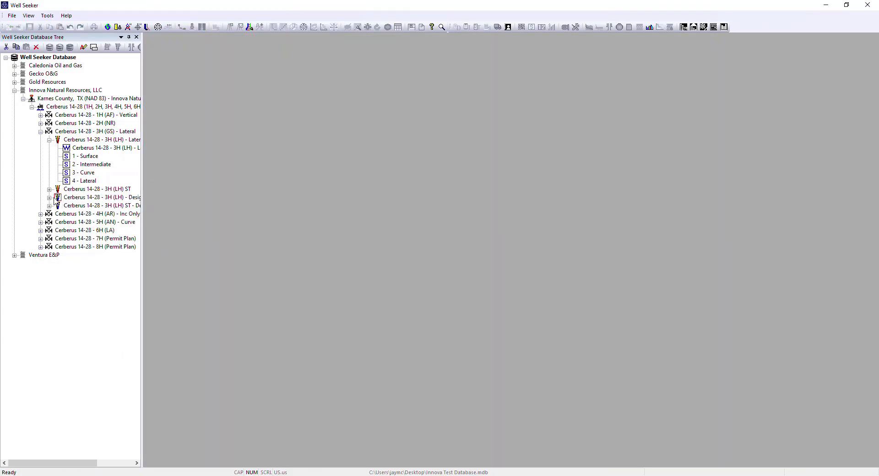
left_click(71, 198)
double_click(71, 198)
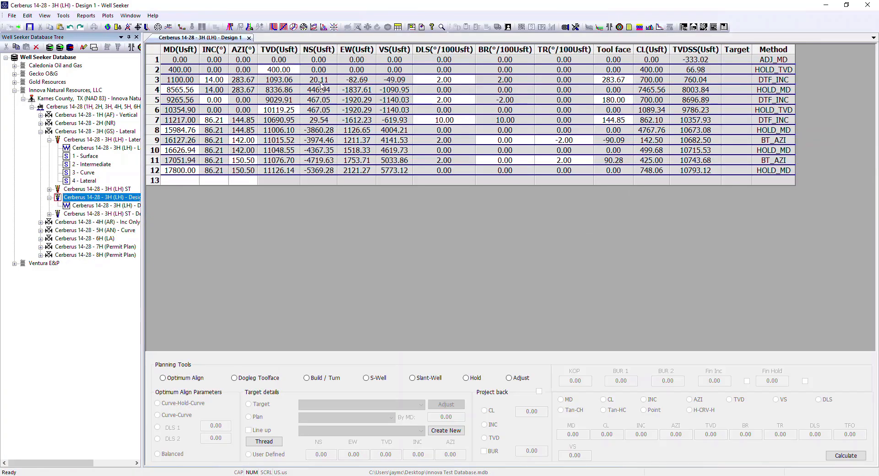
left_click(284, 26)
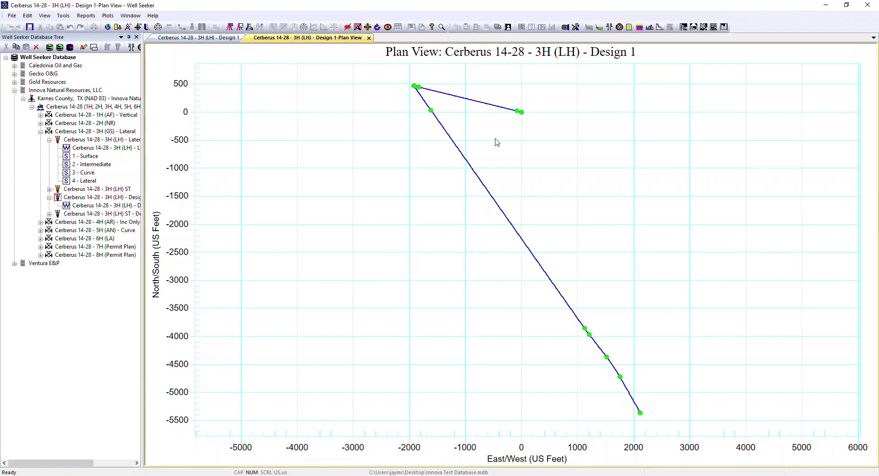
Examine the Plan points option in Chart Properties against the markers on the well path, then close the properties unchanged.
double_click(288, 133)
left_click_drag(418, 118, 373, 145)
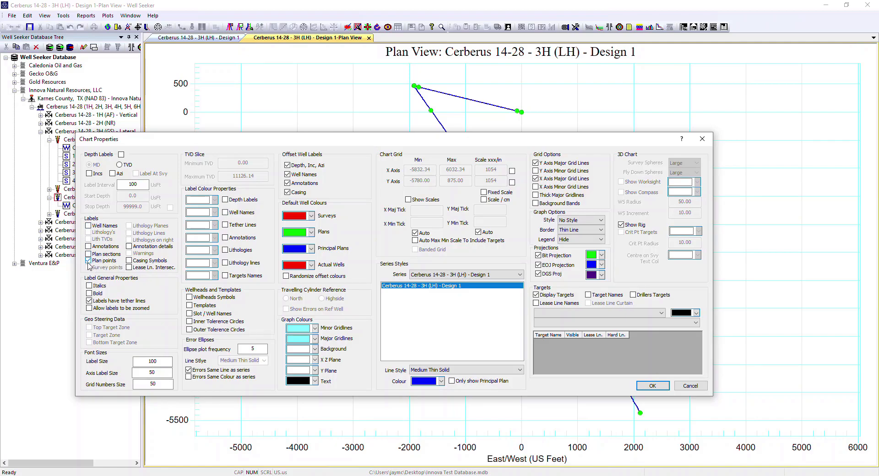
left_click_drag(374, 141, 422, 155)
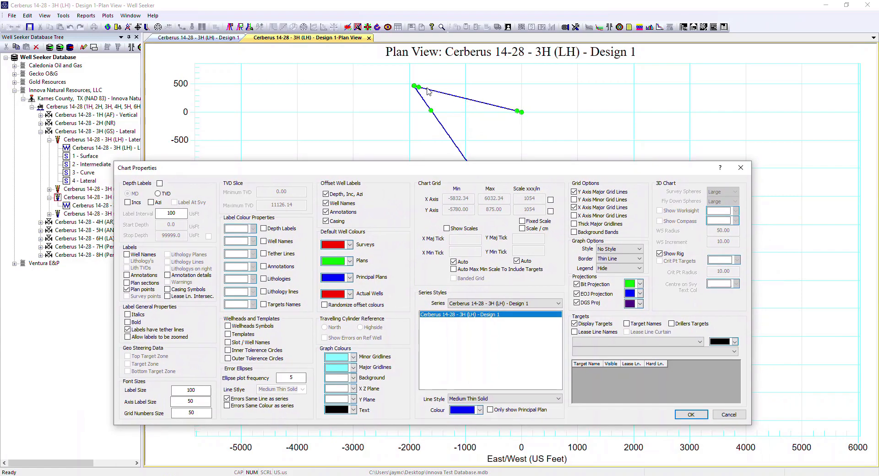
left_click_drag(464, 170, 523, 199)
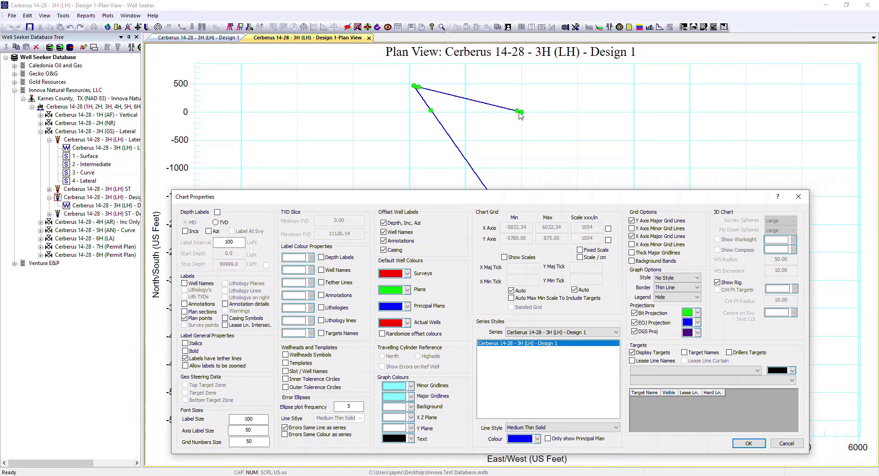
left_click(797, 198)
Compare rows 2 to 4 of the Design 1 plan table with the plan points, then return to the plan view.
left_click(198, 38)
left_click(157, 71)
left_click(157, 80)
left_click(157, 90)
left_click(310, 39)
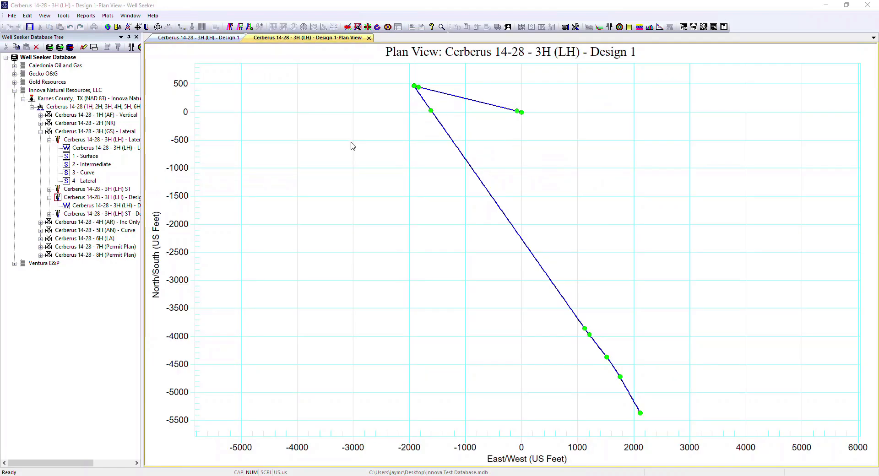
Turn off the plan points in the plan view's Chart Properties and apply the change.
double_click(353, 145)
left_click(143, 236)
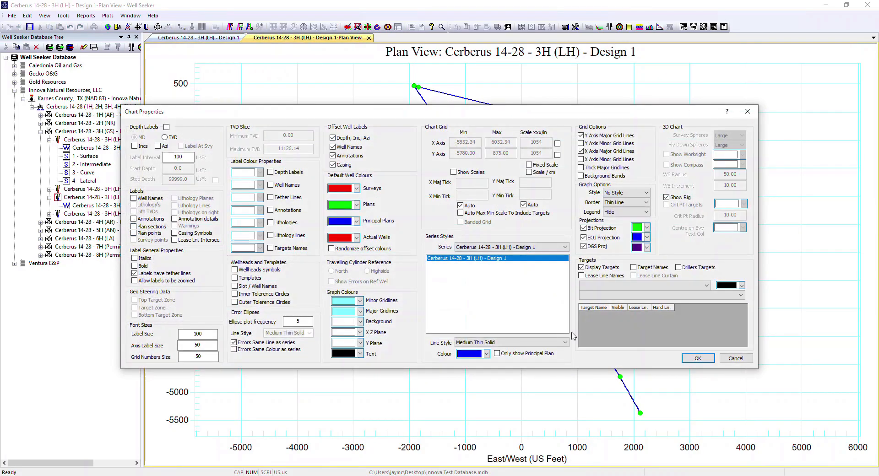
left_click(697, 359)
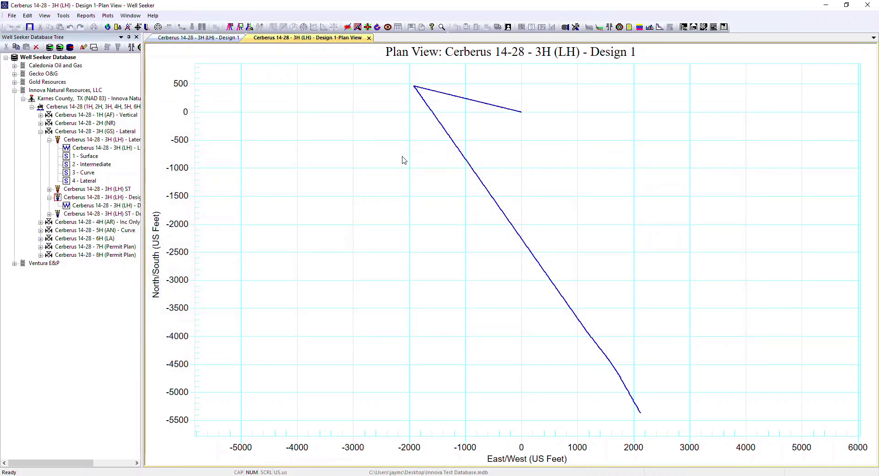
Turn on the well name and annotation labels for the plan view, keeping tether lines enabled.
double_click(373, 126)
left_click_drag(387, 110, 328, 67)
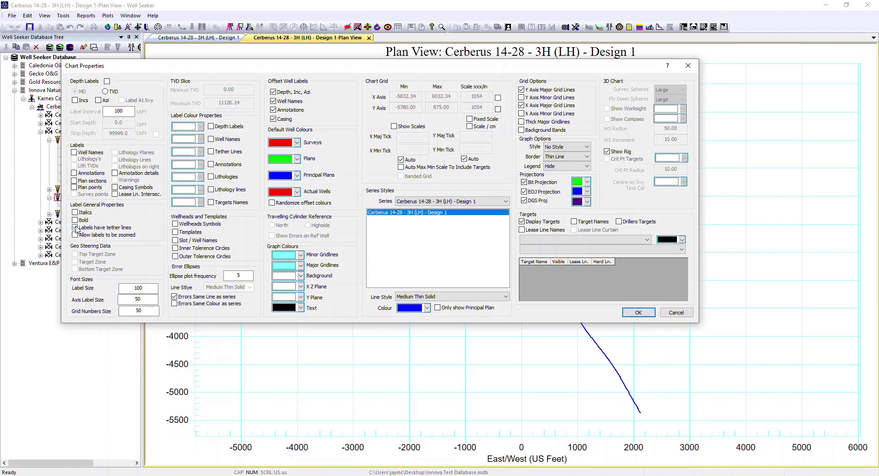
left_click(75, 153)
left_click(74, 173)
left_click(651, 315)
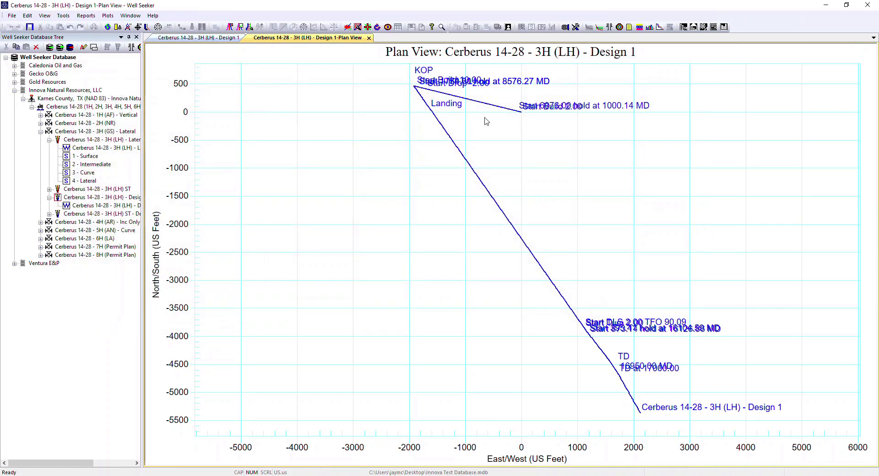
Spread the well name, Landing, Start Turn, Start DLS and lateral hold labels away from the well path.
left_click_drag(743, 410, 562, 153)
left_click_drag(451, 106, 369, 132)
left_click_drag(612, 328, 600, 286)
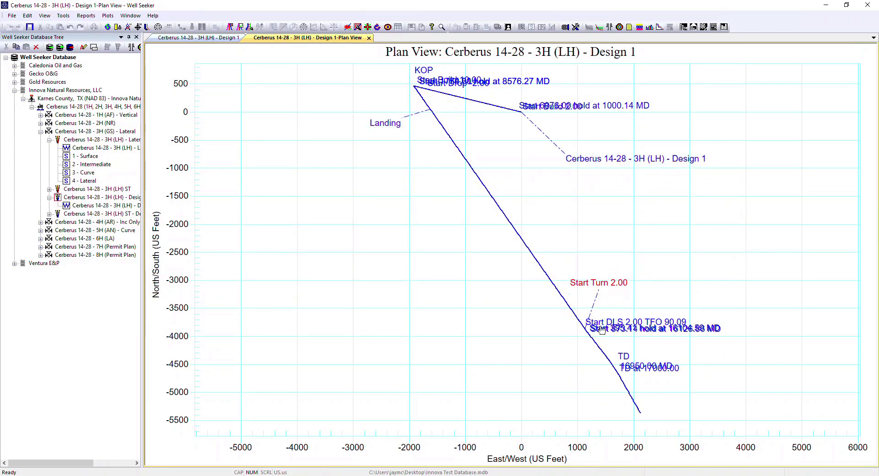
left_click_drag(598, 328, 387, 314)
left_click_drag(591, 327, 445, 276)
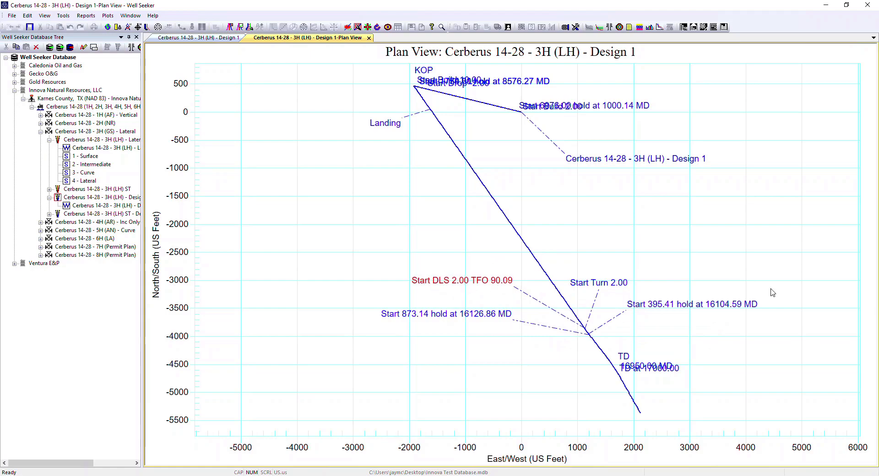
Set the label size to 80 and move the TD and well name labels clear of the well path.
double_click(324, 207)
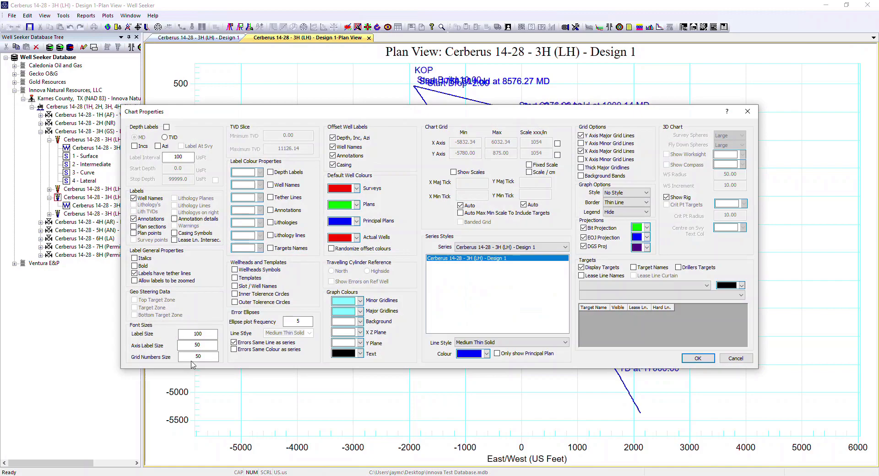
double_click(197, 334)
left_click(695, 357)
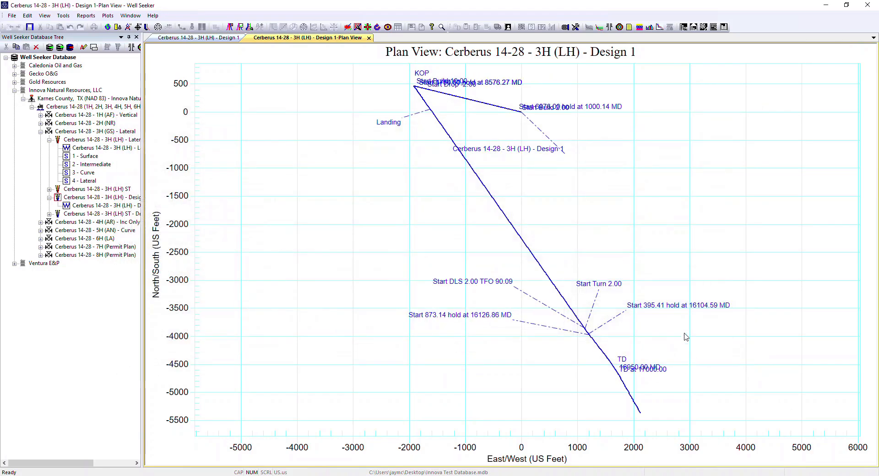
left_click_drag(641, 371, 567, 371)
left_click_drag(527, 152, 580, 153)
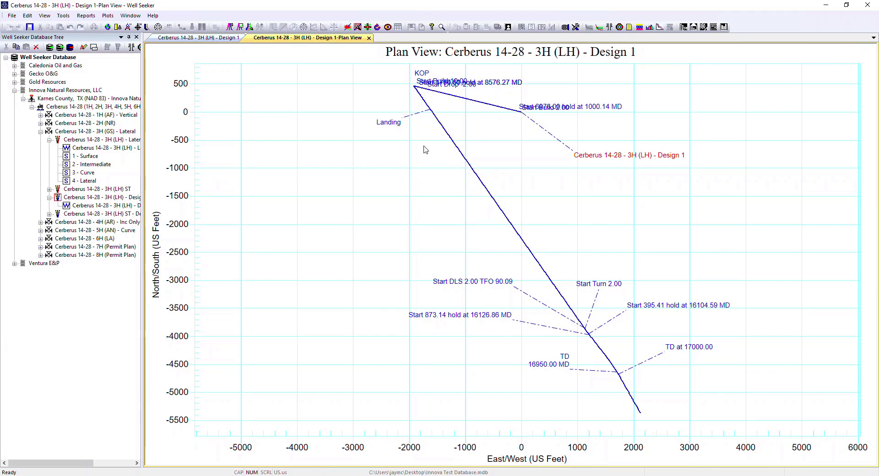
Turn off the well names and turn on annotation details in Chart Properties.
double_click(339, 134)
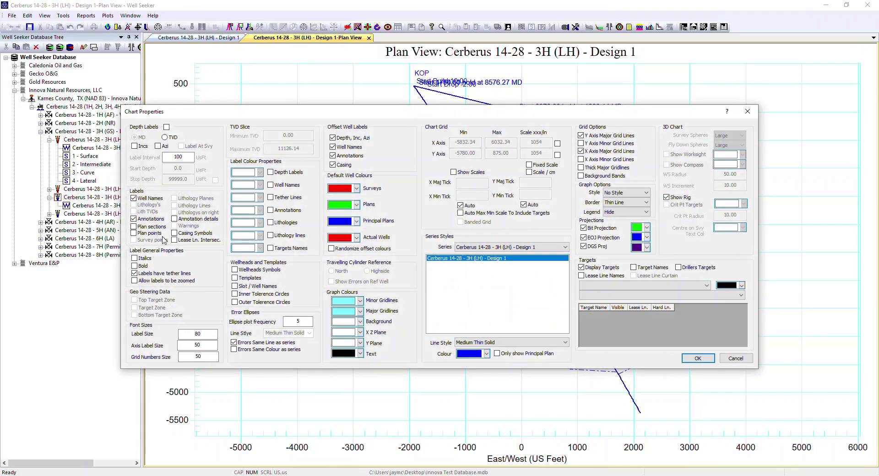
left_click(135, 198)
left_click(694, 359)
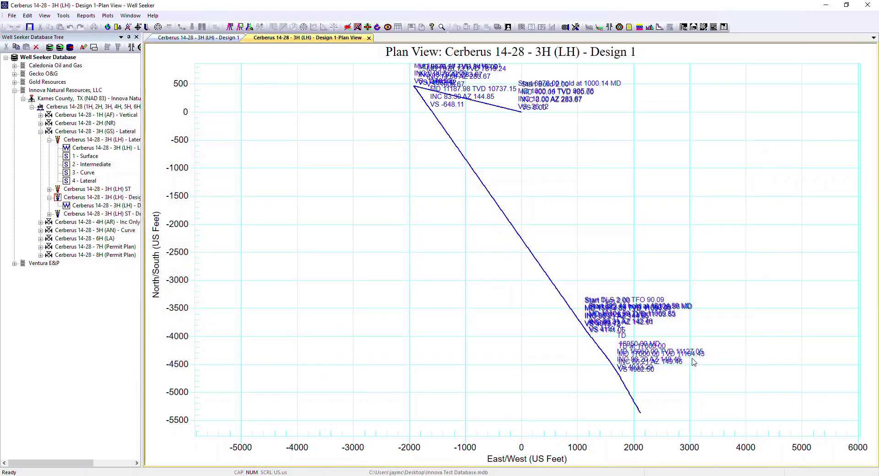
Pull the overlapping detailed hold, Start Turn and Start DLS annotations in the lateral apart from each other.
left_click_drag(582, 307, 459, 308)
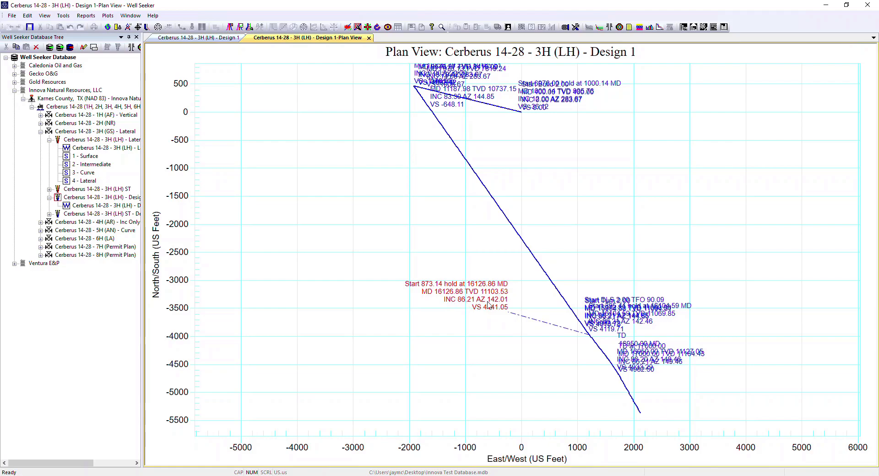
left_click_drag(591, 334, 595, 255)
left_click_drag(591, 328, 657, 299)
left_click_drag(590, 324, 448, 247)
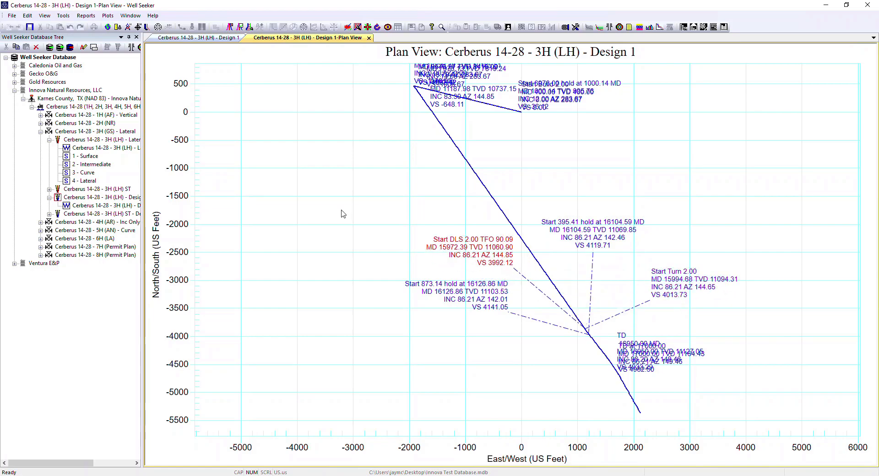
Replace the annotations and annotation details with plan section labels and casing symbols on the plan view.
double_click(299, 164)
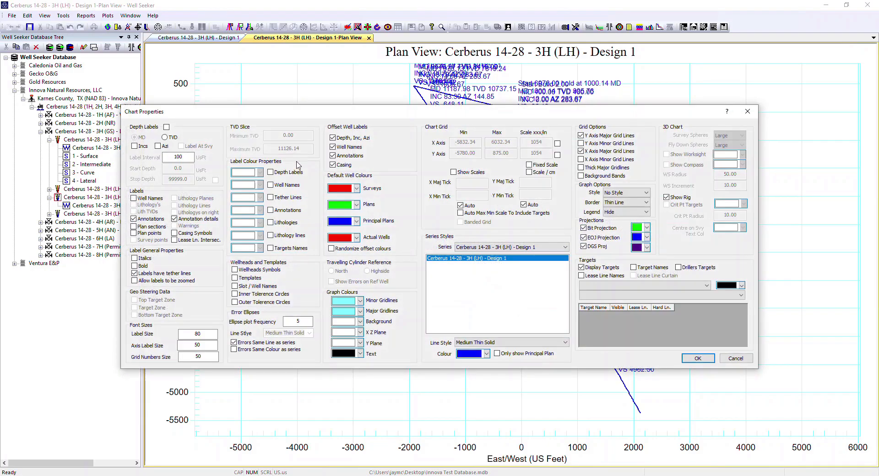
left_click(179, 220)
left_click(133, 219)
left_click(134, 227)
left_click(697, 358)
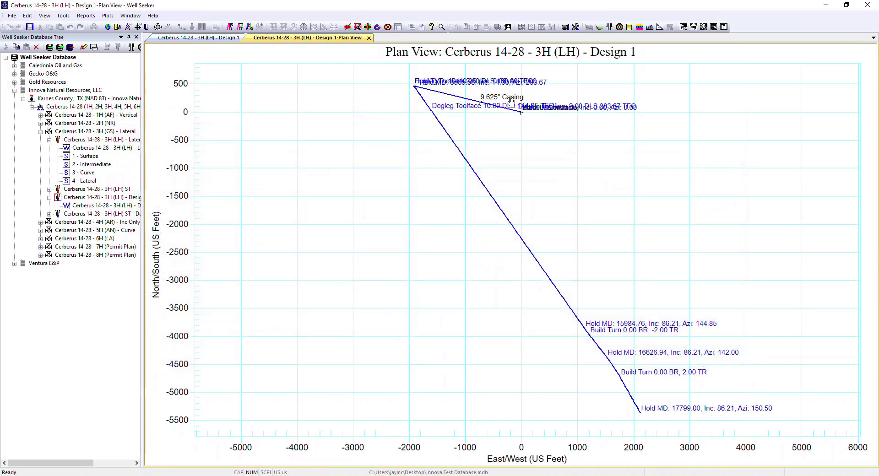
Move the 9.625" Casing, Hold TVD and 10.00 DLS Dogleg Toolface labels off the well path, and turn on the plan points.
left_click_drag(500, 99, 525, 92)
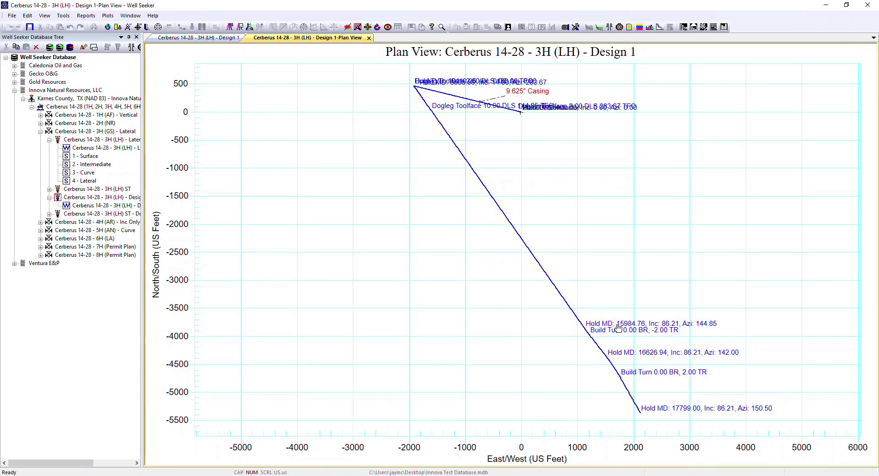
left_click_drag(446, 84, 380, 86)
left_click_drag(441, 108, 401, 170)
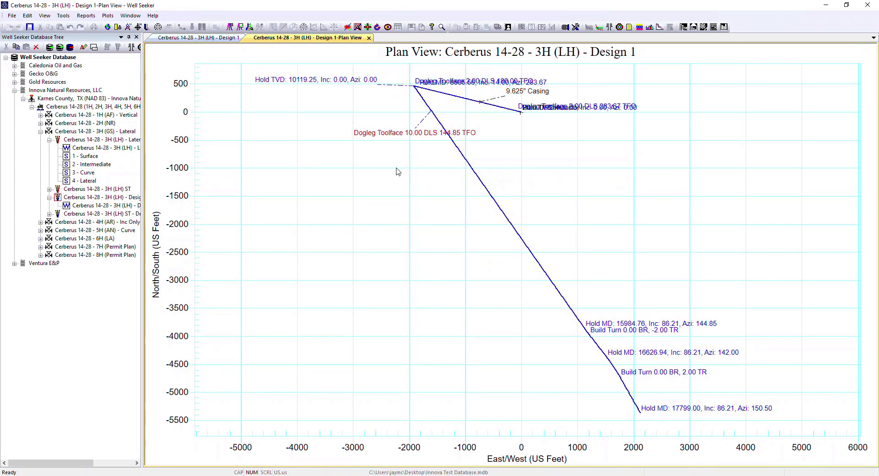
double_click(398, 173)
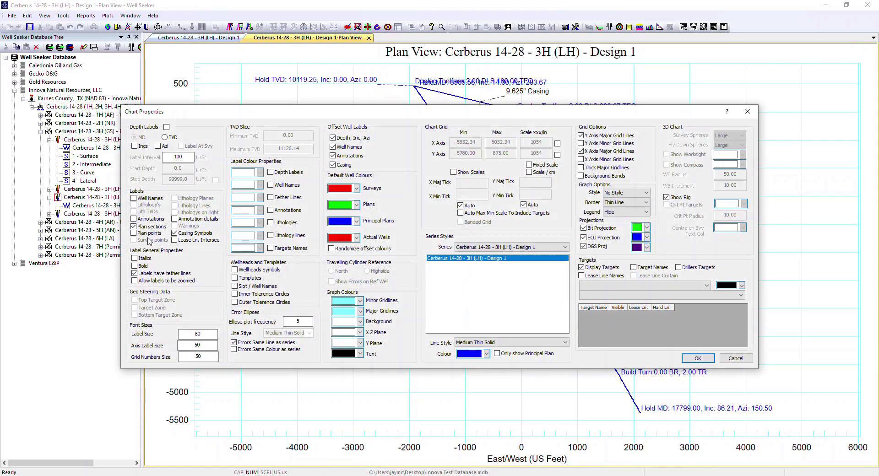
left_click(697, 358)
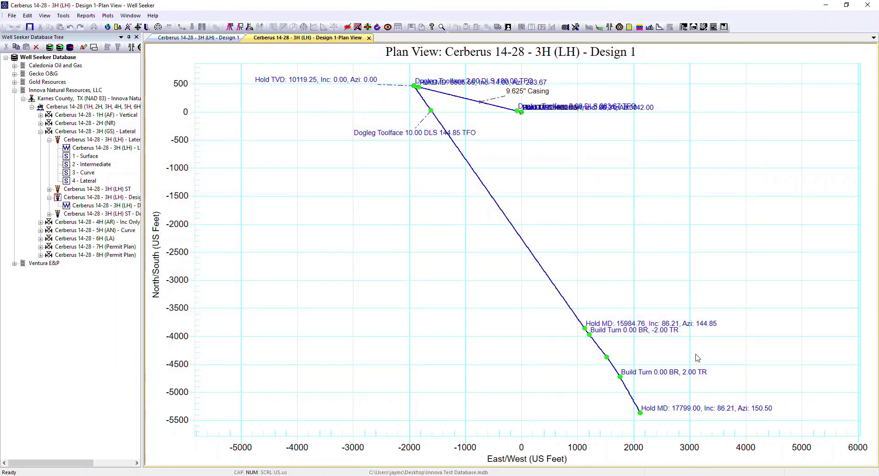
Pull the Dogleg Toolface, Hold TVD and first lateral Hold MD labels farther out, and compare them with the plan table's methods.
left_click_drag(412, 134, 318, 141)
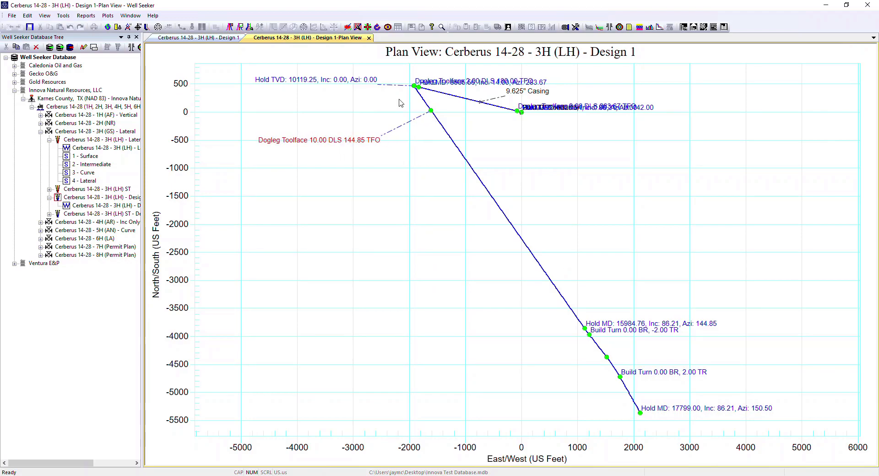
left_click_drag(360, 82, 335, 107)
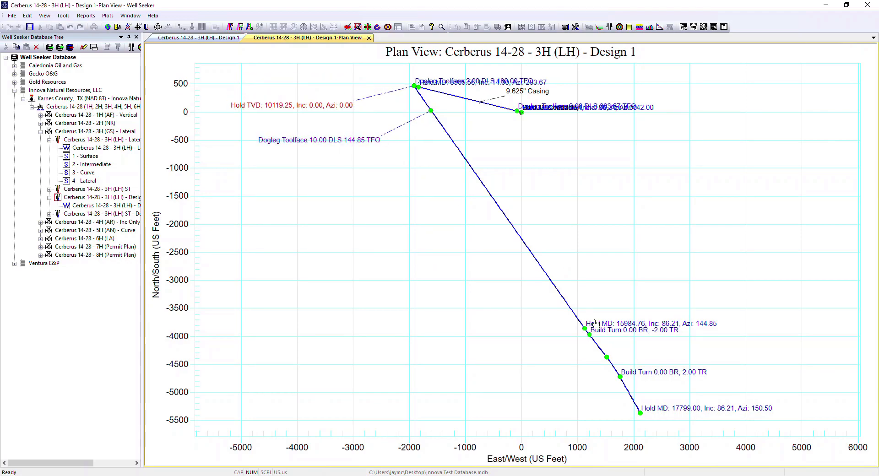
left_click_drag(600, 325, 631, 272)
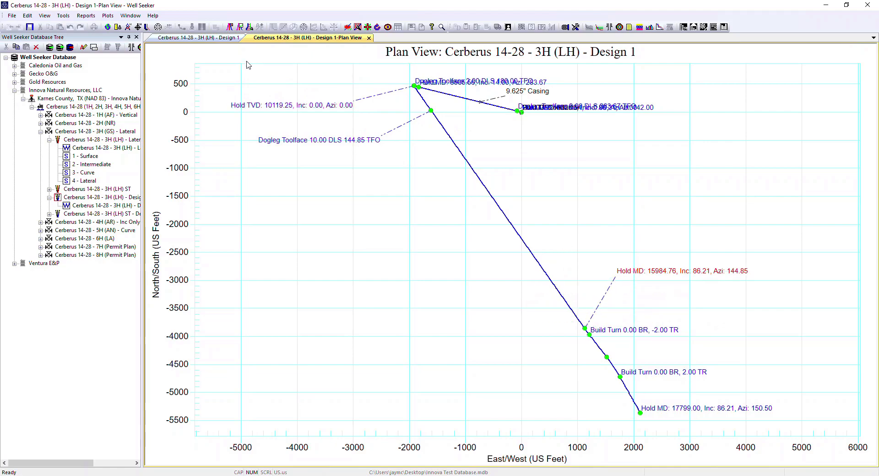
left_click(225, 38)
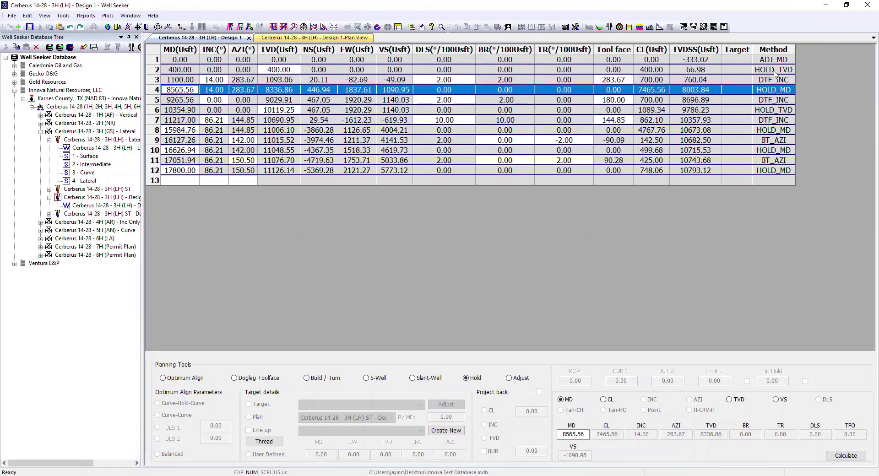
left_click(314, 37)
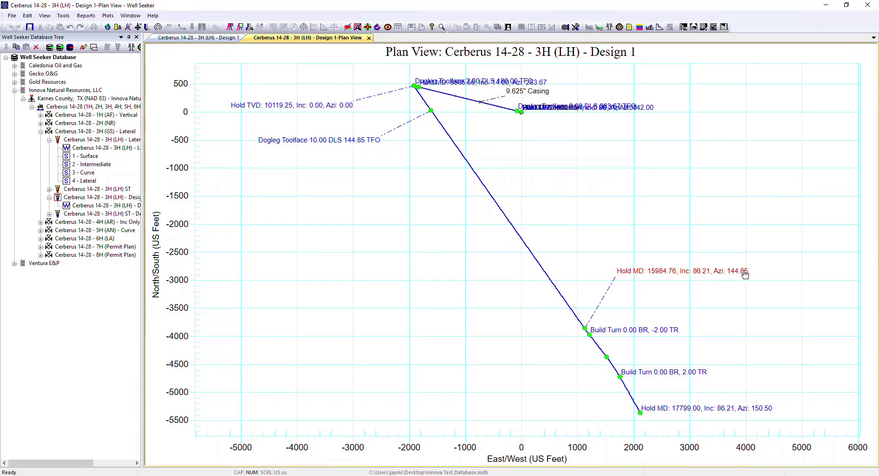
Try switching the labels from plan points and casing symbols to lease line intersections in Chart Properties, and discard the changes.
double_click(373, 211)
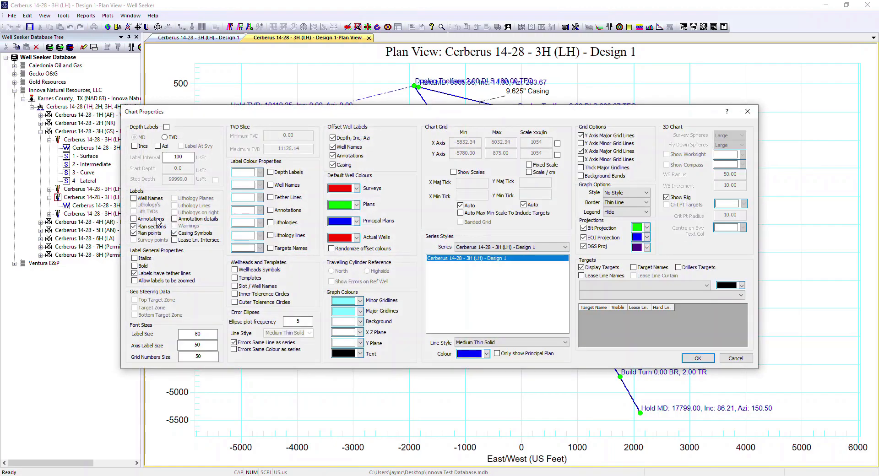
left_click(134, 233)
left_click(174, 233)
left_click(175, 240)
left_click_drag(390, 112, 367, 54)
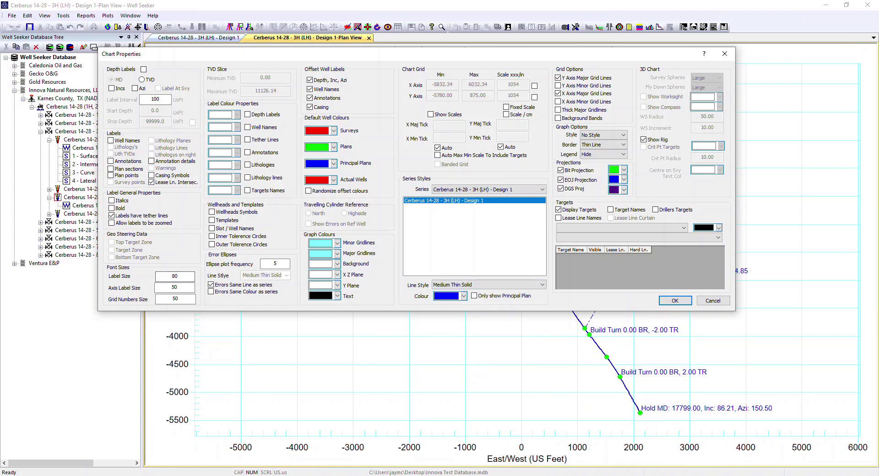
left_click(725, 54)
Close the Design 1 plan view and open the 4 - Lateral survey of Cerberus 14-28 - 3H (LH).
left_click(368, 38)
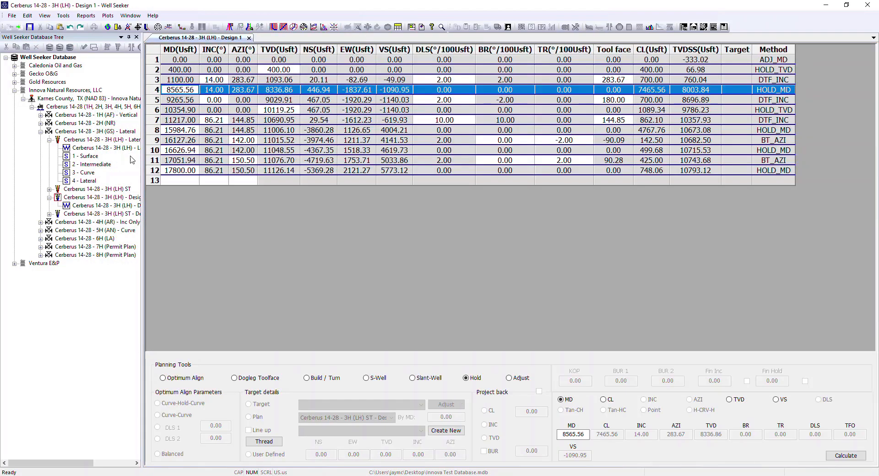
double_click(85, 180)
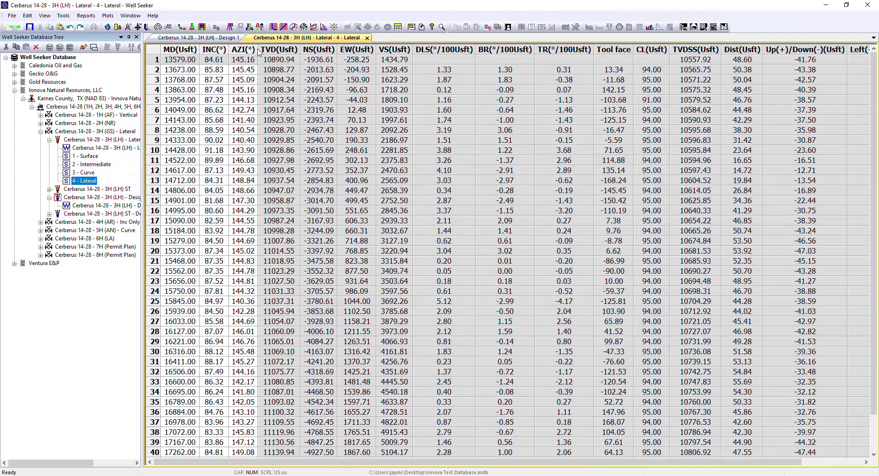
Show the 4 - Lateral survey in a plan view, hide the offset wellbores and examine where the path crosses the lease line.
left_click(288, 28)
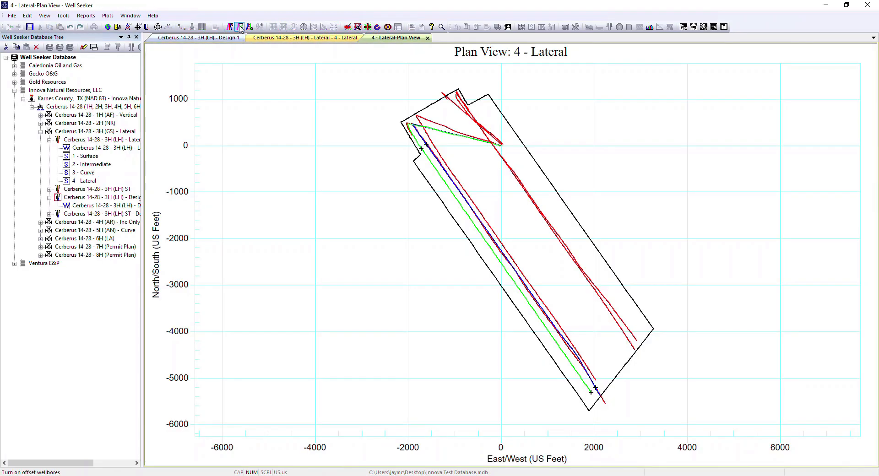
left_click(240, 29)
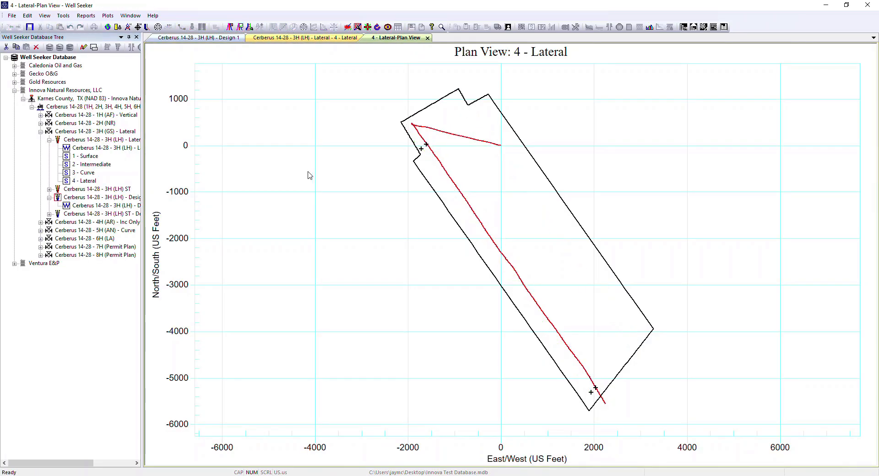
scroll(608, 402, "up", 3)
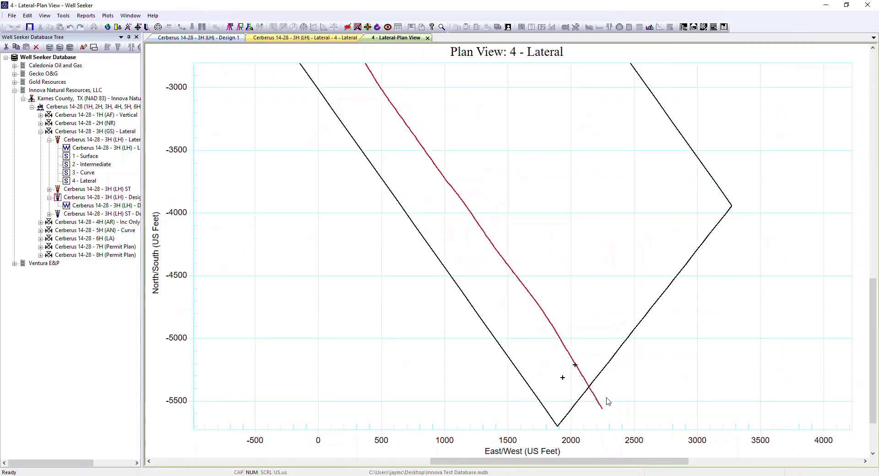
scroll(615, 395, "down", 3)
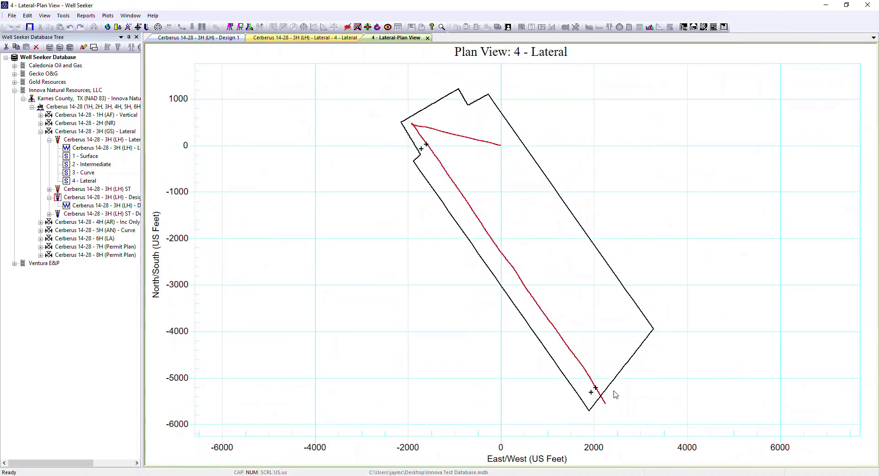
Turn on the lease line intersection label in Chart Properties and move it off the well path.
double_click(332, 255)
left_click(174, 240)
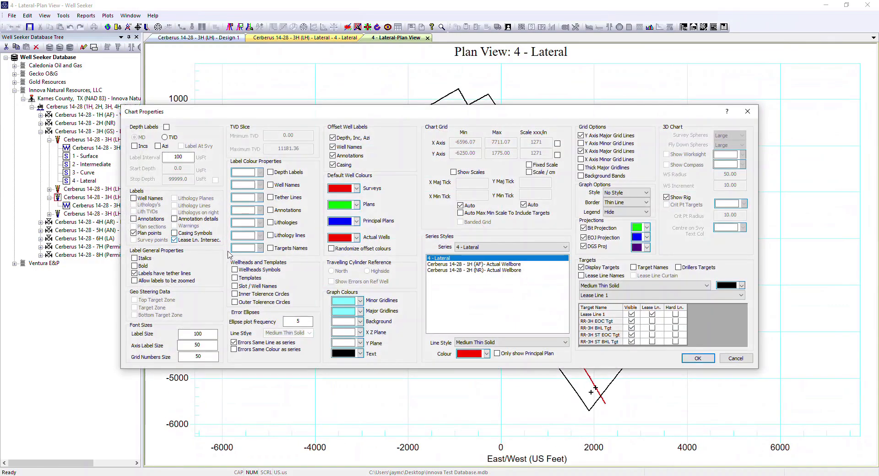
left_click(691, 359)
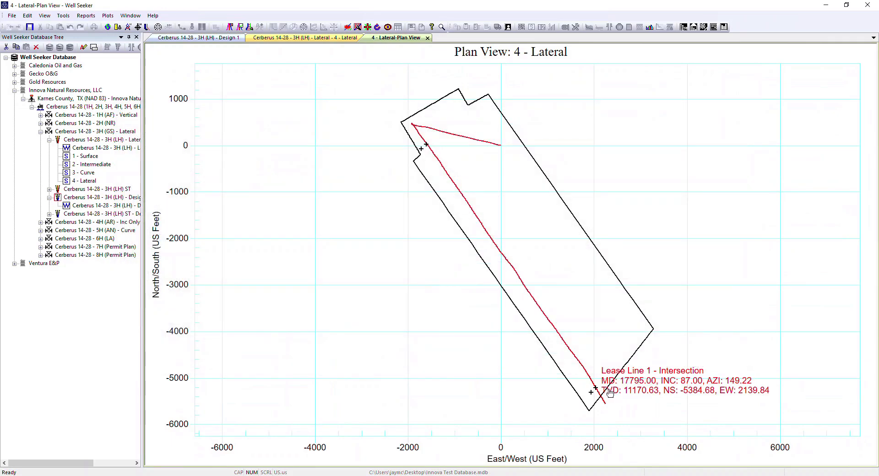
left_click_drag(623, 391, 641, 384)
scroll(619, 396, "up", 3)
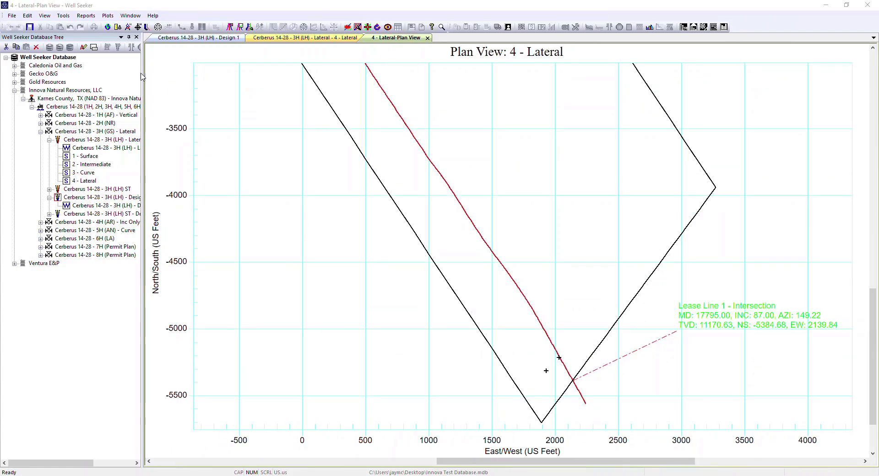
Close the plan view, open the section view of 4 - Lateral and hide the offset wellbores.
left_click(428, 38)
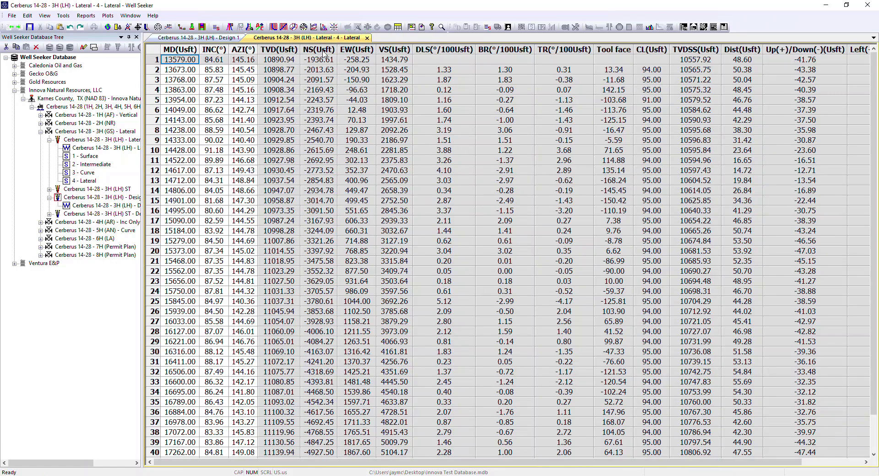
left_click(274, 26)
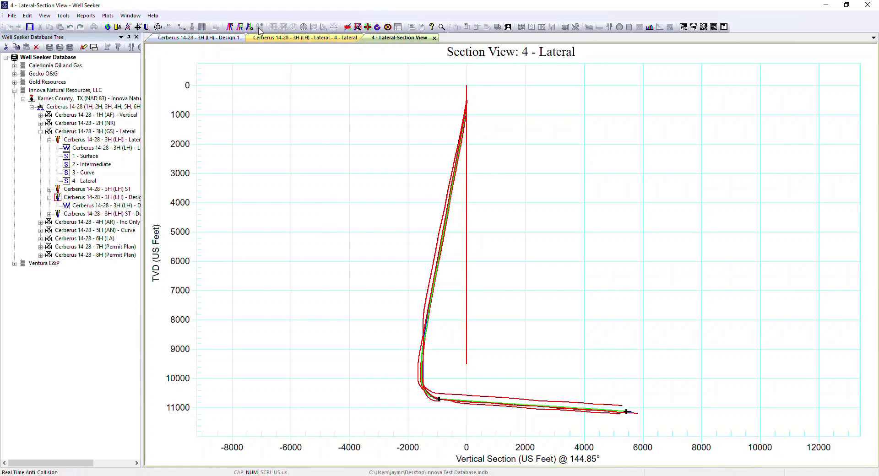
left_click(240, 27)
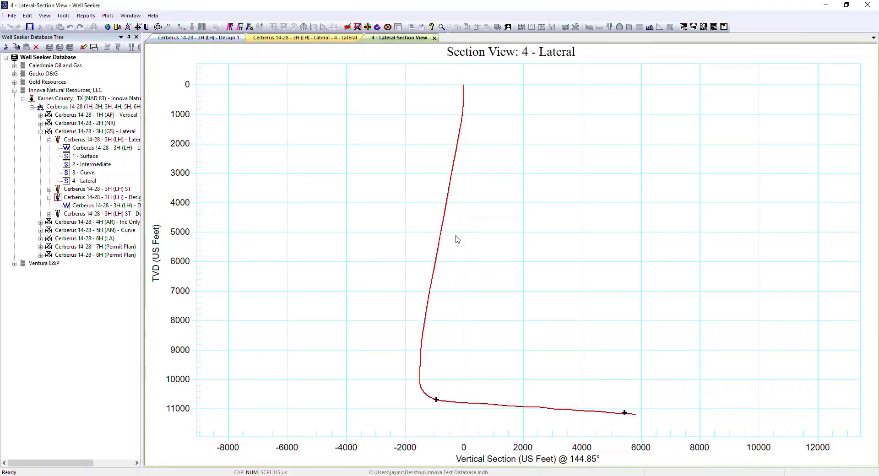
Turn on the lithology labels for the section view in Chart Properties.
double_click(312, 215)
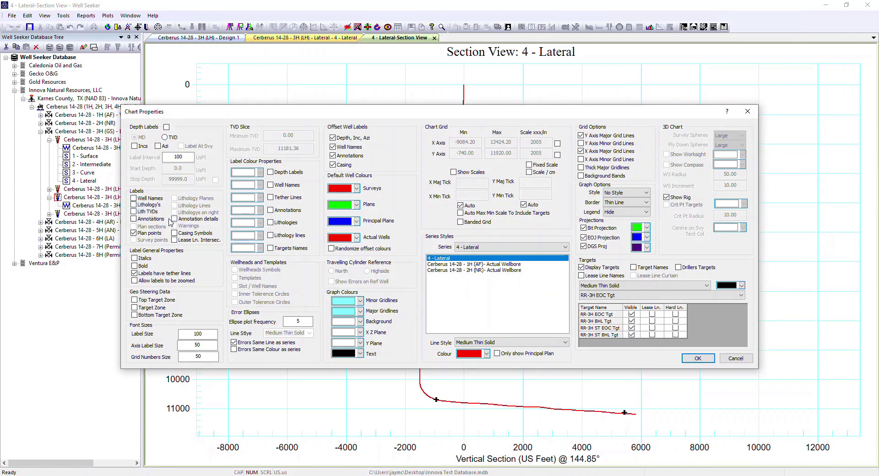
left_click(134, 205)
left_click(695, 359)
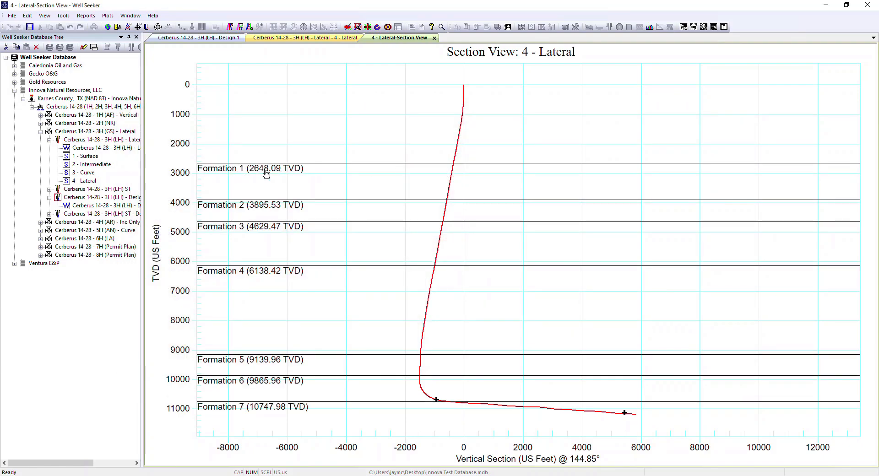
Override the colours of the lithology labels and lithology lines, setting both to magenta.
double_click(346, 181)
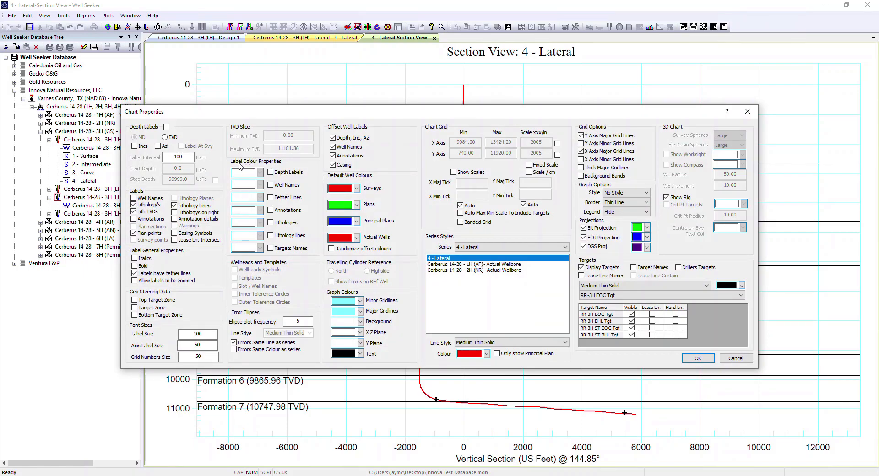
left_click(271, 223)
left_click(270, 235)
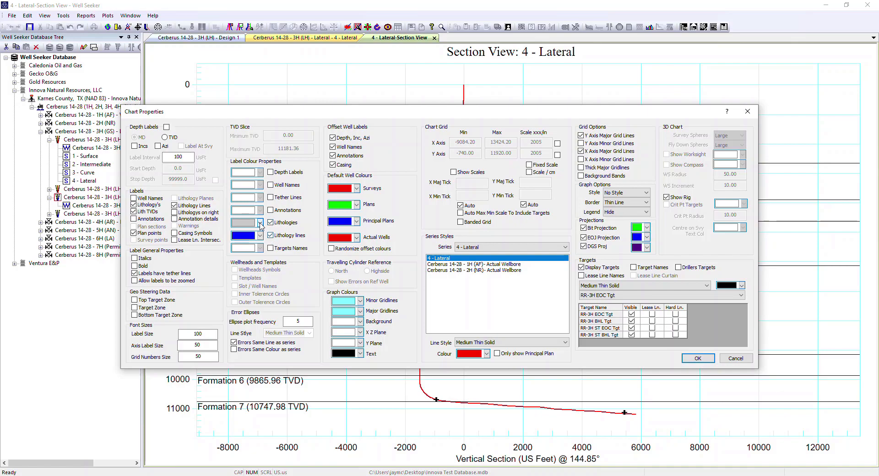
left_click(260, 223)
left_click(251, 256)
left_click(260, 235)
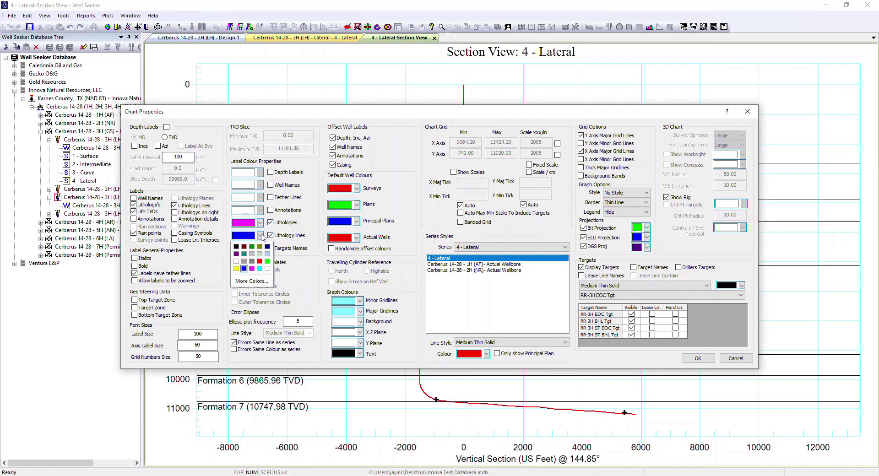
left_click(251, 268)
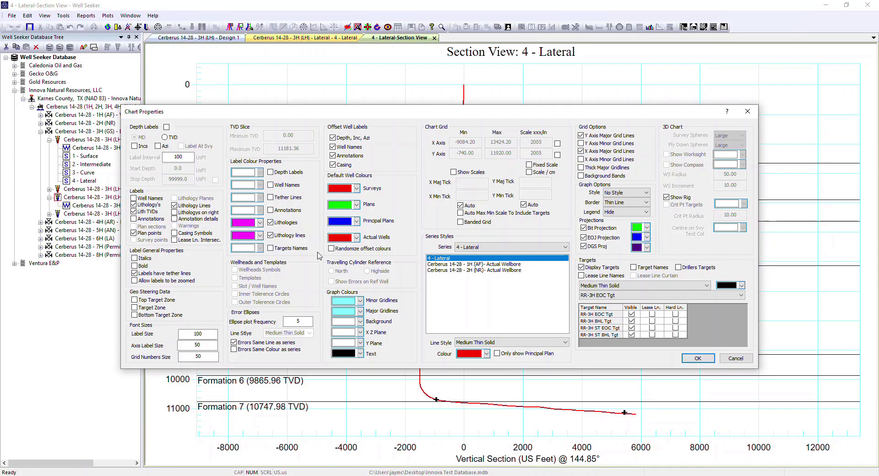
left_click(696, 359)
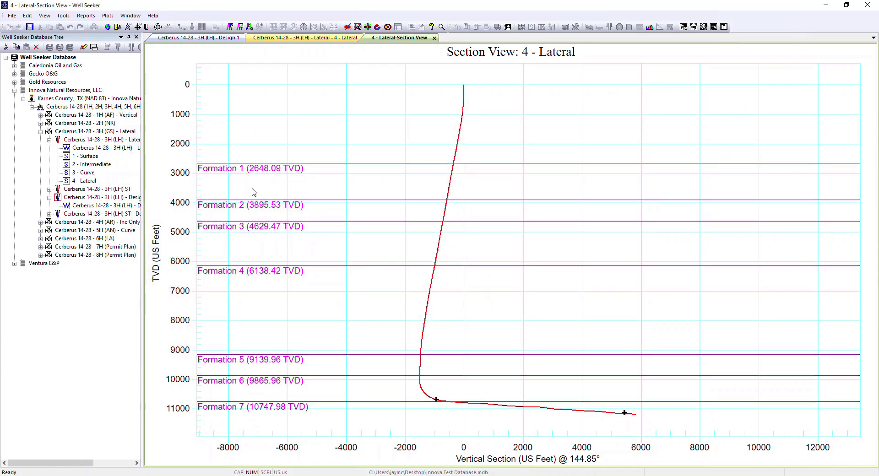
Turn on the geosteering top target zone, target zone and bottom target zone, and inspect them around the start of the lateral.
double_click(322, 128)
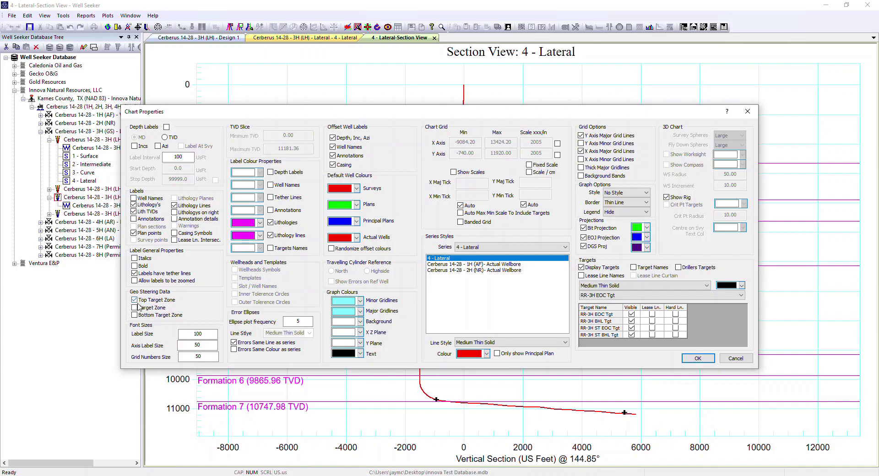
left_click(135, 308)
left_click(135, 315)
left_click(698, 361)
left_click(697, 360)
scroll(455, 407, "up", 2)
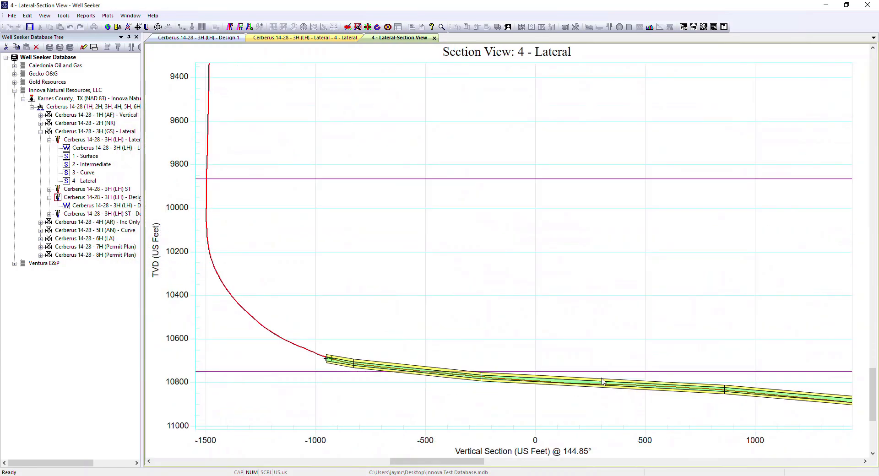
scroll(353, 373, "up", 2)
left_click_drag(273, 375, 334, 329)
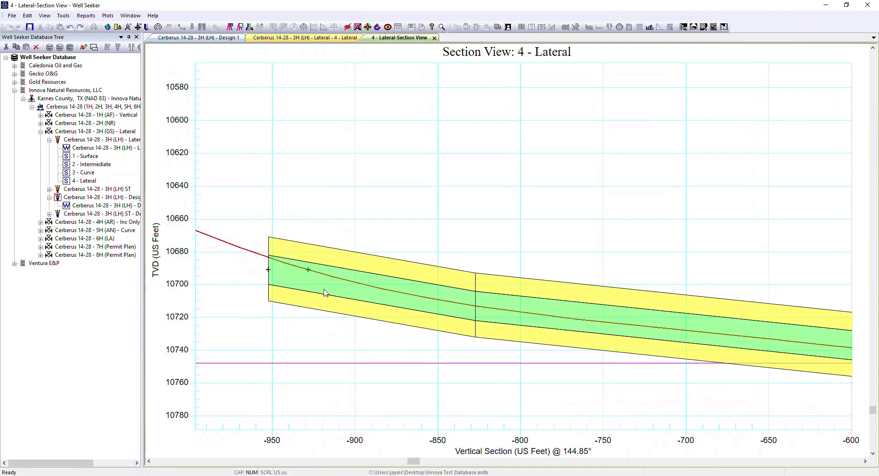
left_click_drag(546, 365, 419, 316)
left_click_drag(323, 349, 499, 346)
Set the section view's axis label size to 100 in Chart Properties.
double_click(351, 284)
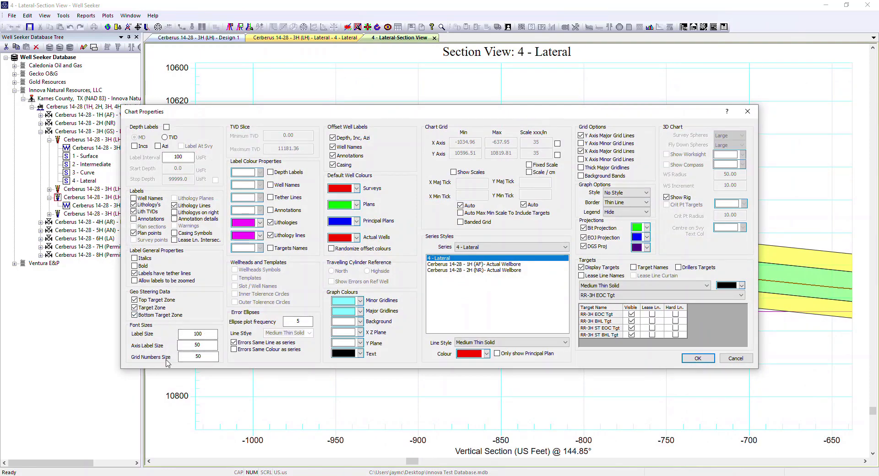
double_click(216, 333)
left_click(191, 346)
key("Delete")
key("Delete")
type("1")
left_click(694, 361)
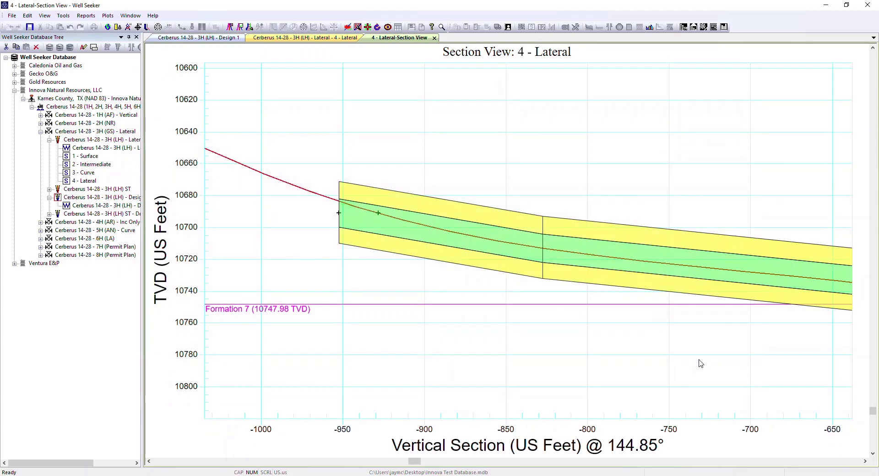
Set the section view's grid numbers size to 100.
double_click(431, 377)
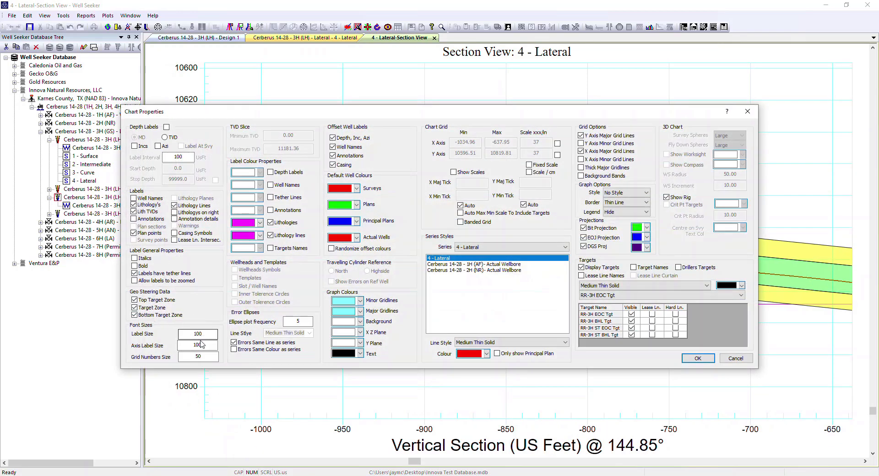
double_click(198, 357)
type("100")
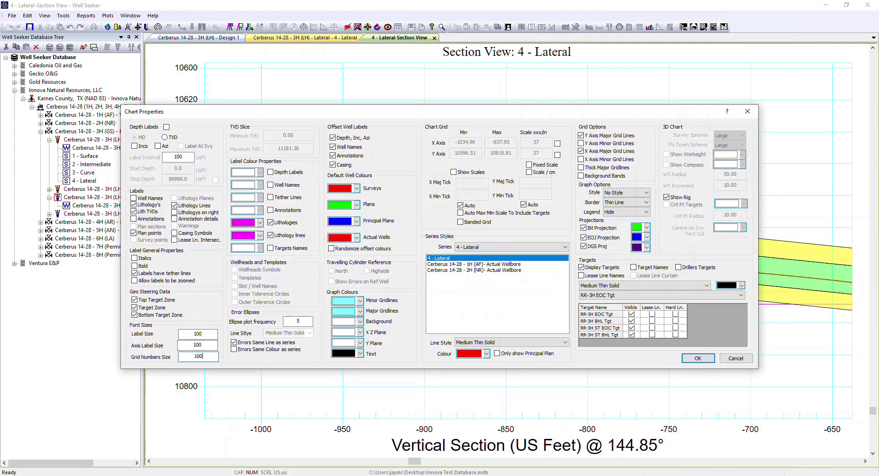
left_click(701, 358)
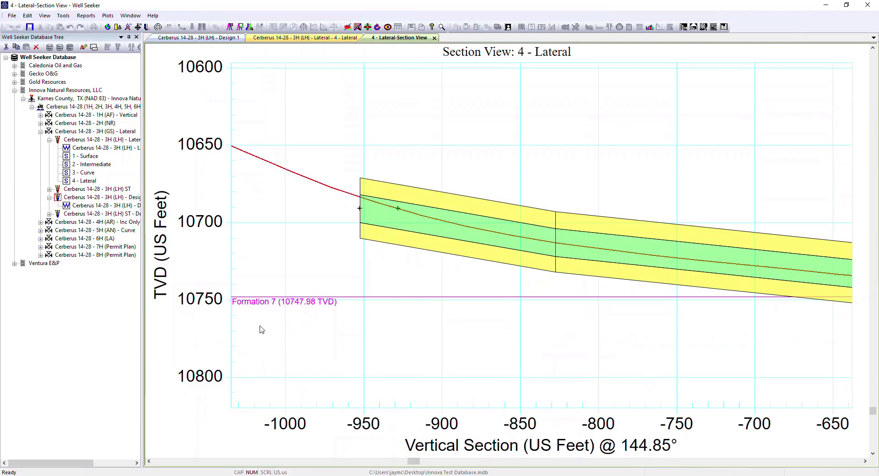
Close the section view, open the spider plot of 4 - Lateral and set its TVD slice minimum to 1000.
left_click(434, 40)
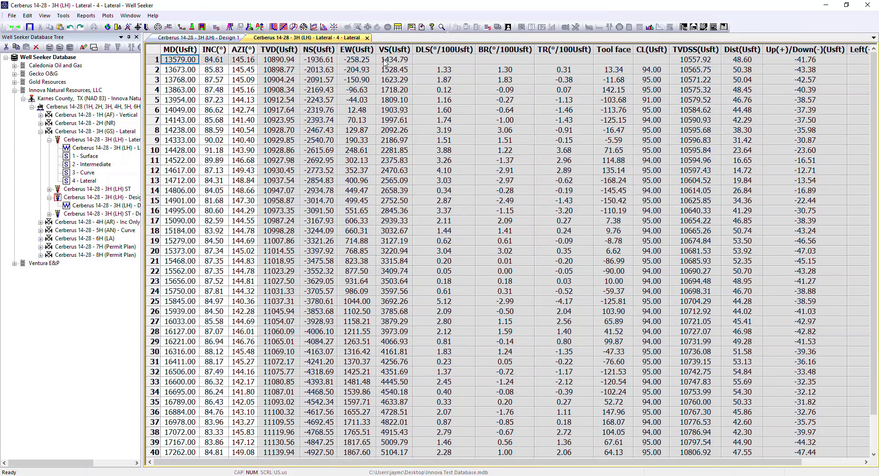
left_click(334, 27)
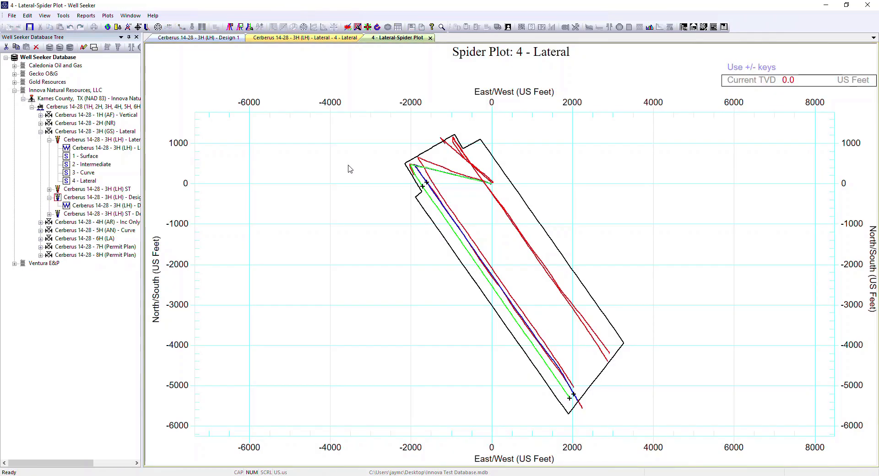
double_click(298, 165)
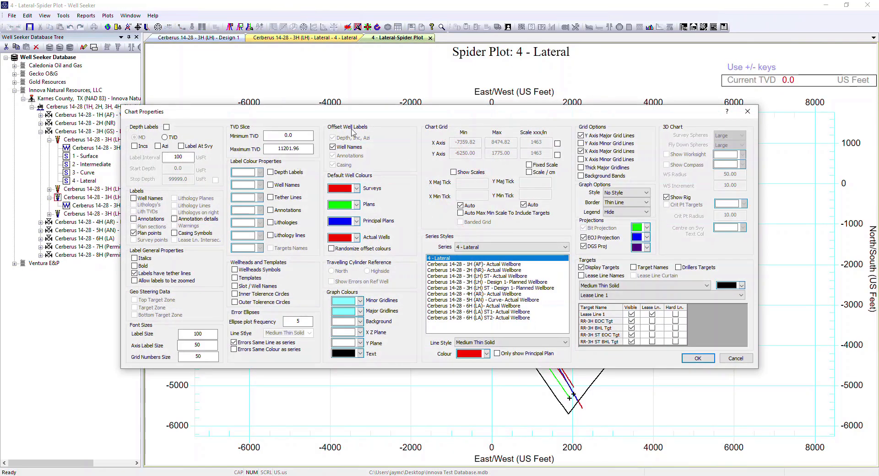
left_click_drag(371, 112, 308, 21)
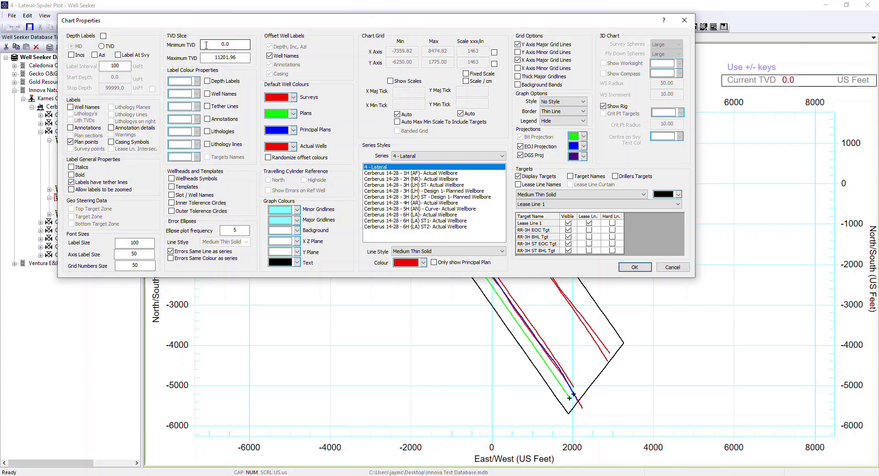
left_click_drag(237, 31, 346, 172)
double_click(327, 188)
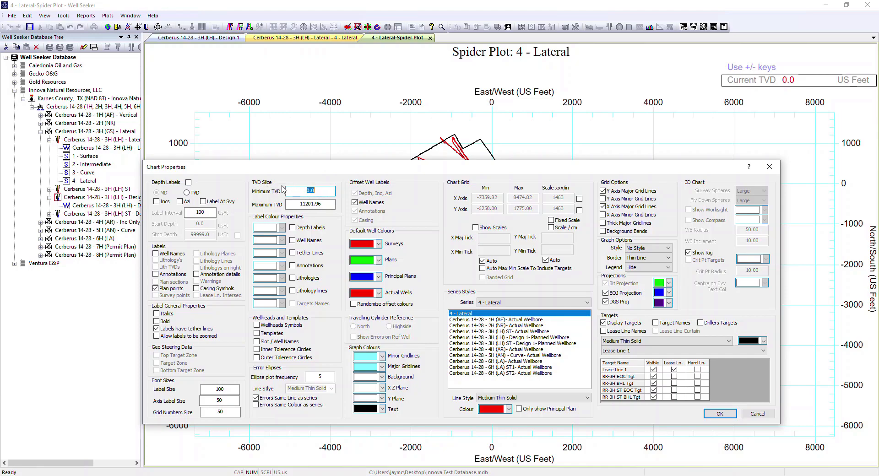
left_click_drag(444, 172, 473, 224)
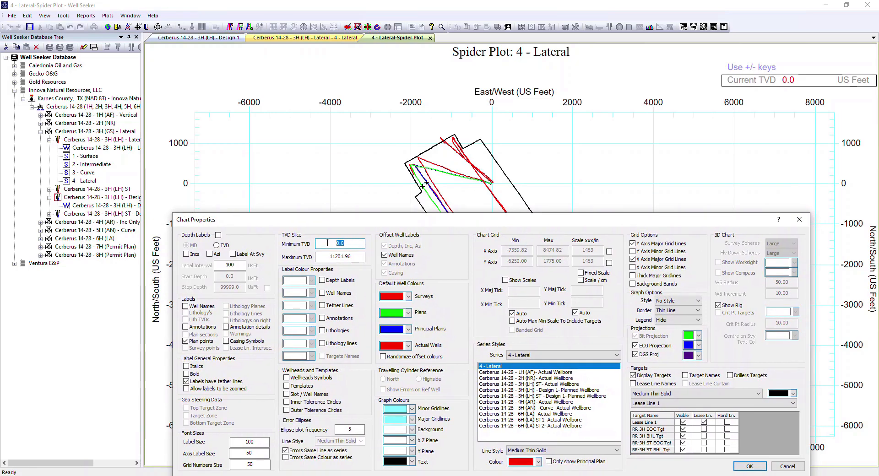
type("1000")
left_click_drag(495, 217, 393, 127)
left_click(645, 378)
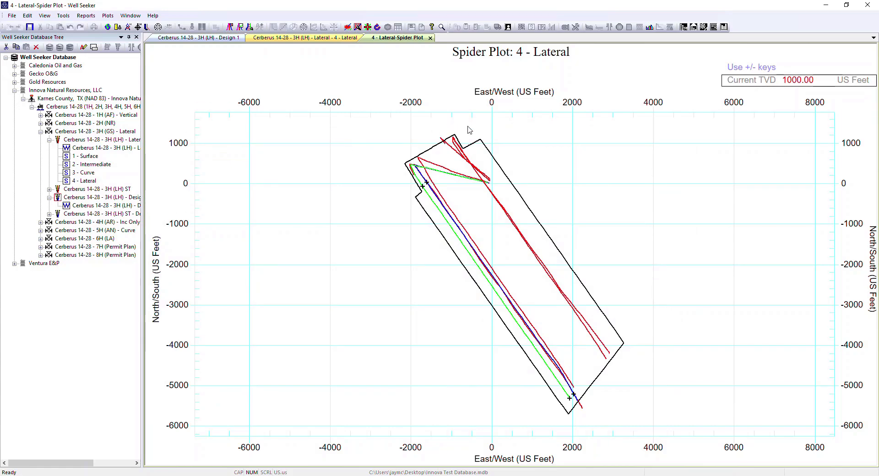
Set the spider plot's TVD slice to a minimum of 5000 and a maximum of 8000.
double_click(372, 165)
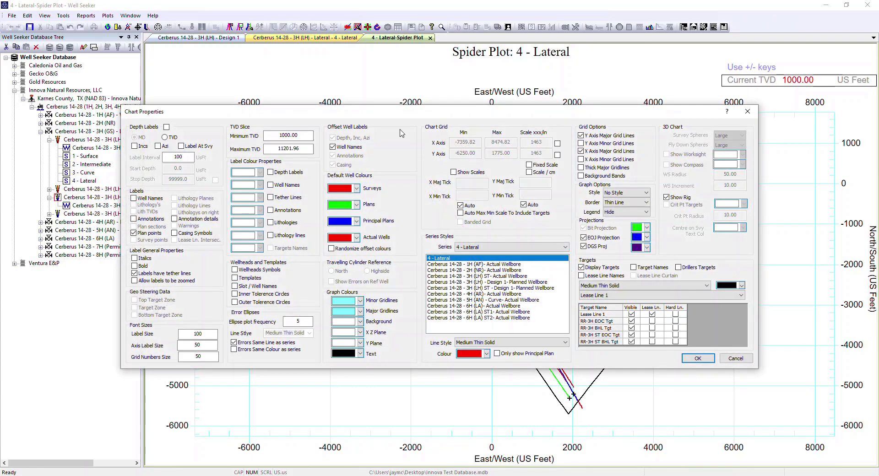
left_click_drag(414, 111, 436, 168)
double_click(292, 194)
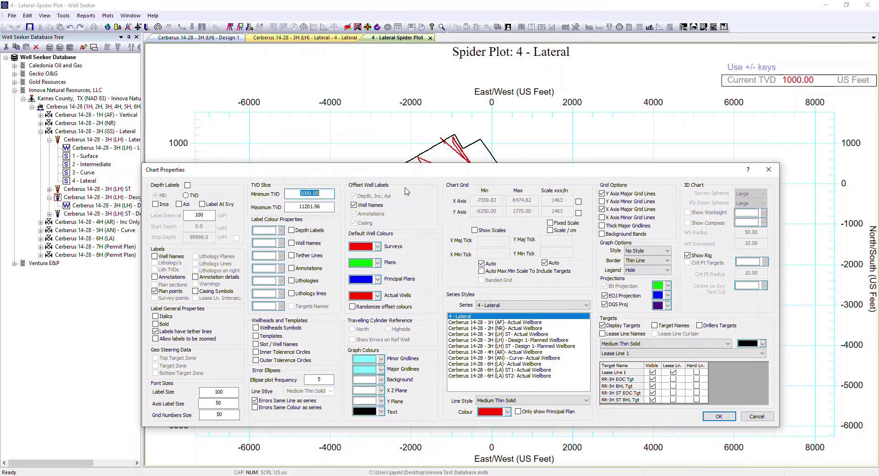
type("50")
left_click_drag(294, 207, 426, 217)
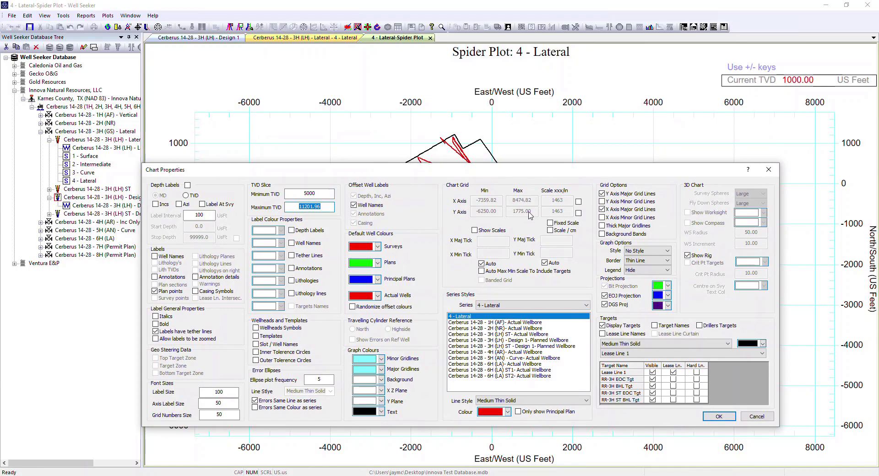
type("8000")
left_click(726, 416)
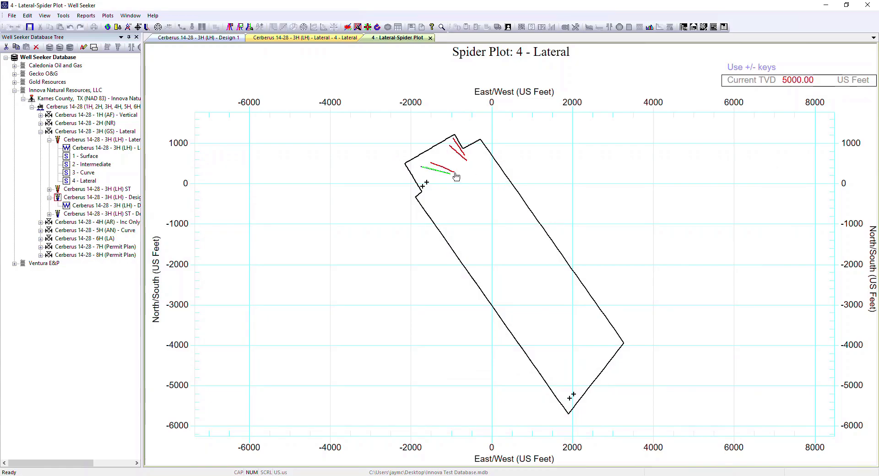
Reopen the spider plot's Chart Properties and review the TVD slice range.
double_click(383, 159)
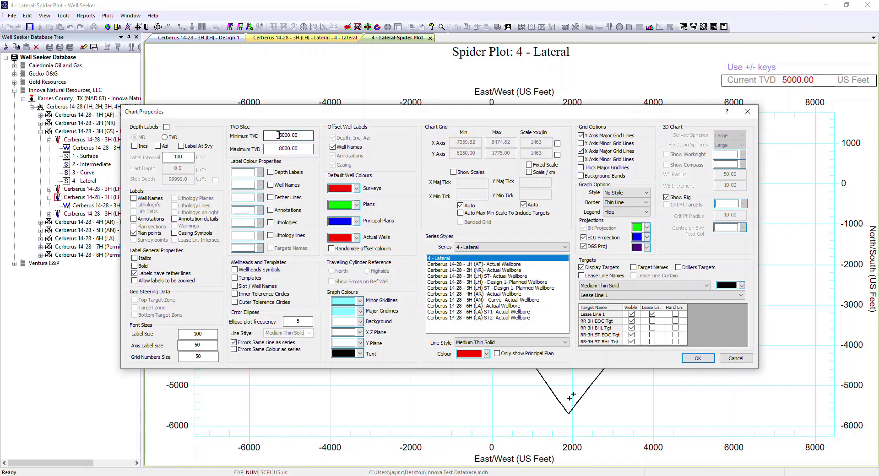
key("Tab")
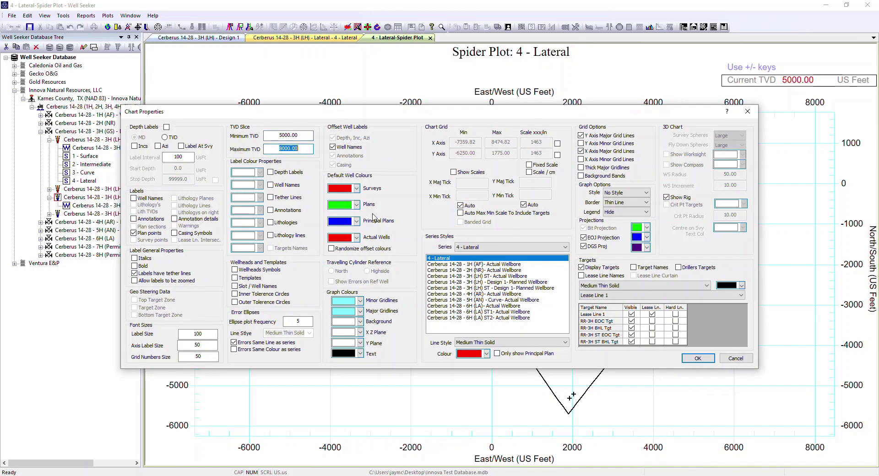
left_click_drag(486, 110, 497, 64)
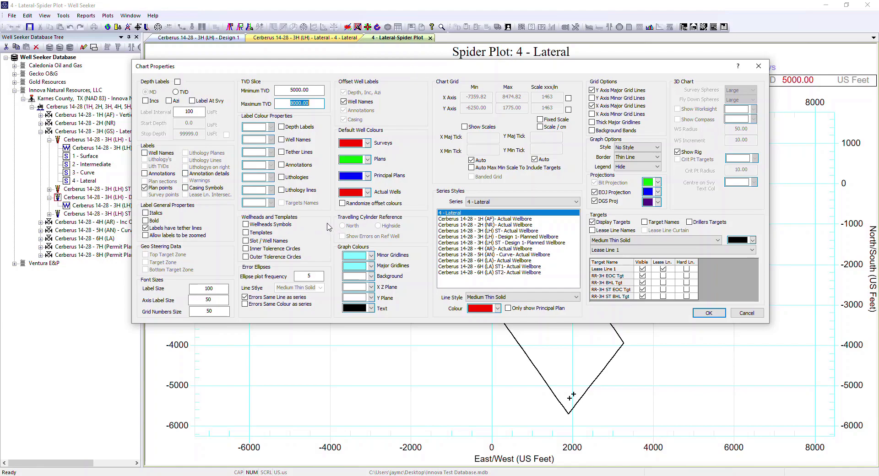
Try the custom depth label colour option, view its colour palette and turn the option off again.
left_click(281, 127)
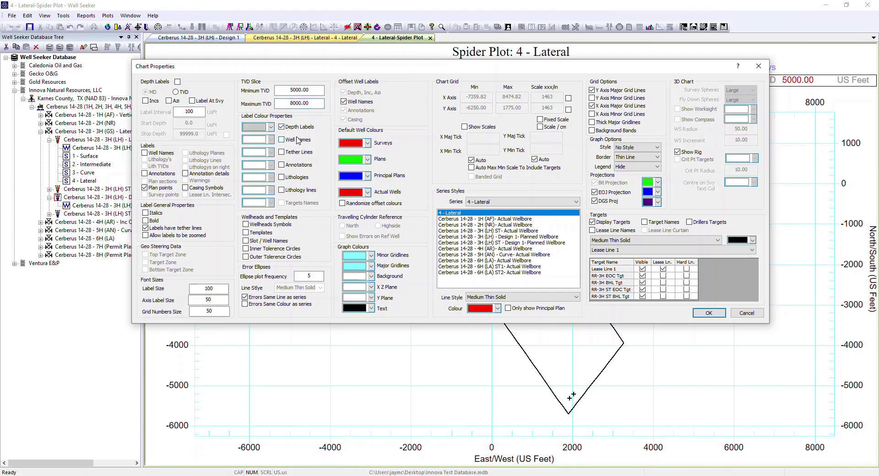
left_click(271, 128)
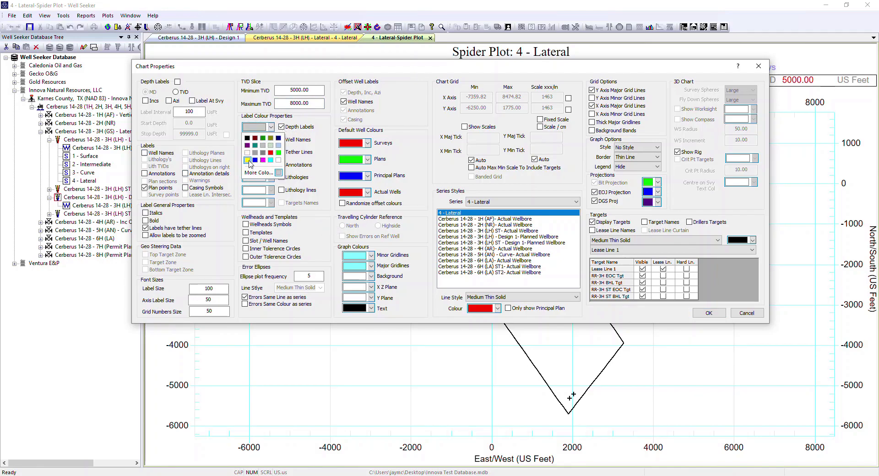
left_click(312, 131)
left_click(303, 129)
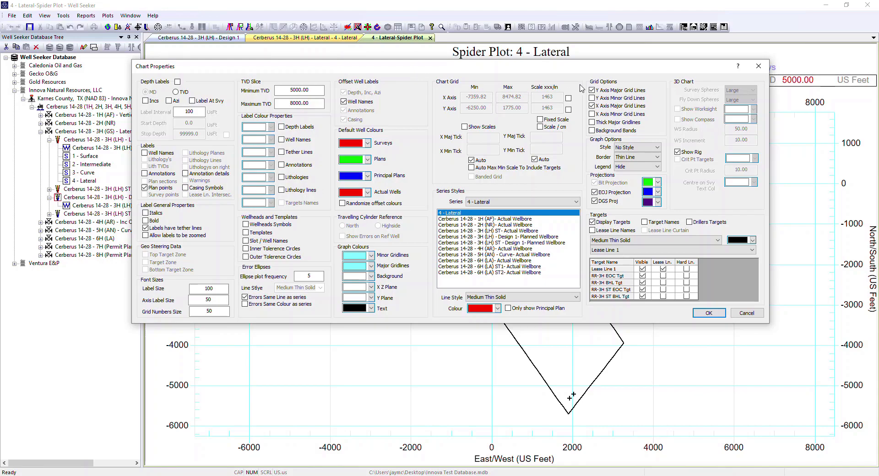
Set the spider plot's minimum TVD to 0.
double_click(302, 92)
type("0")
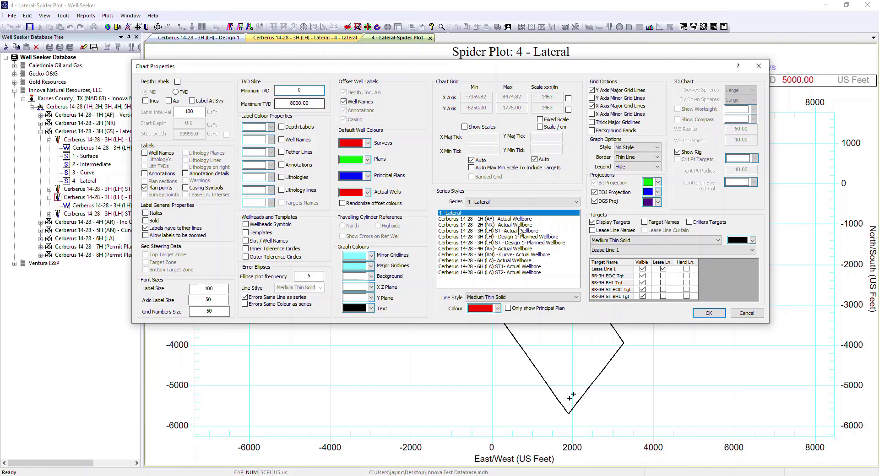
left_click(709, 312)
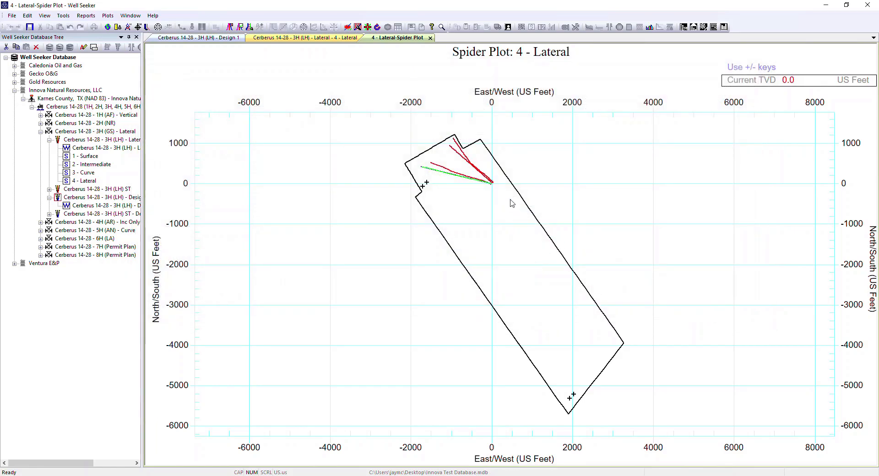
Turn on wellhead symbols in the spider plot and inspect them around the surface location.
scroll(512, 204, "up", 10)
left_click_drag(451, 177, 599, 239)
double_click(385, 197)
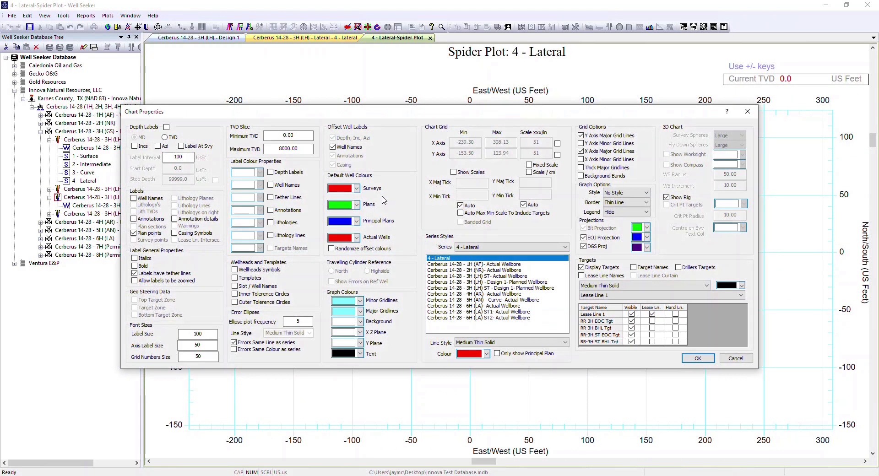
left_click_drag(351, 110, 272, 33)
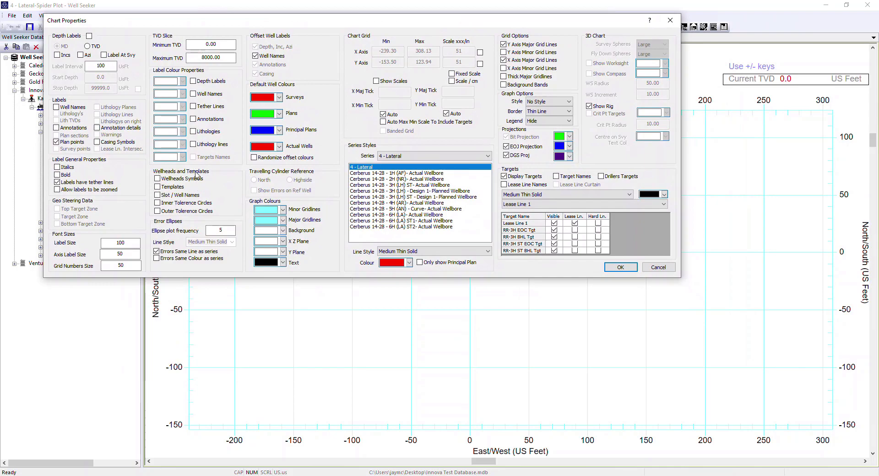
left_click(158, 179)
left_click(621, 268)
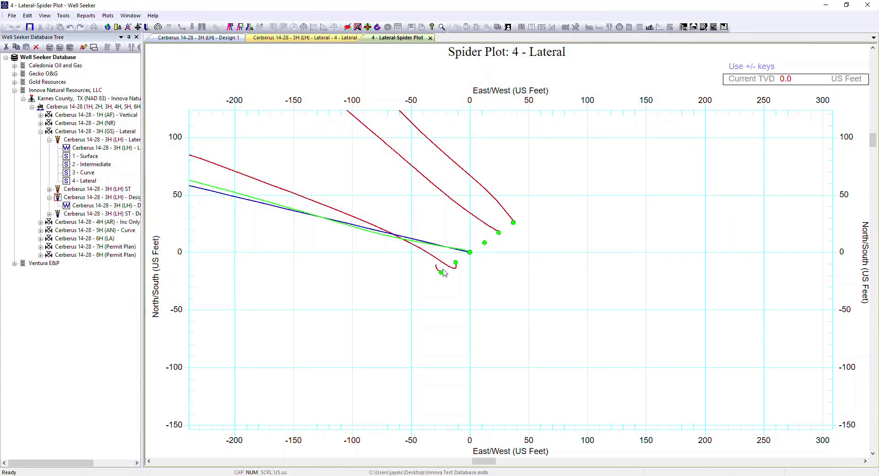
scroll(439, 275, "up", 3)
left_click_drag(530, 270, 456, 328)
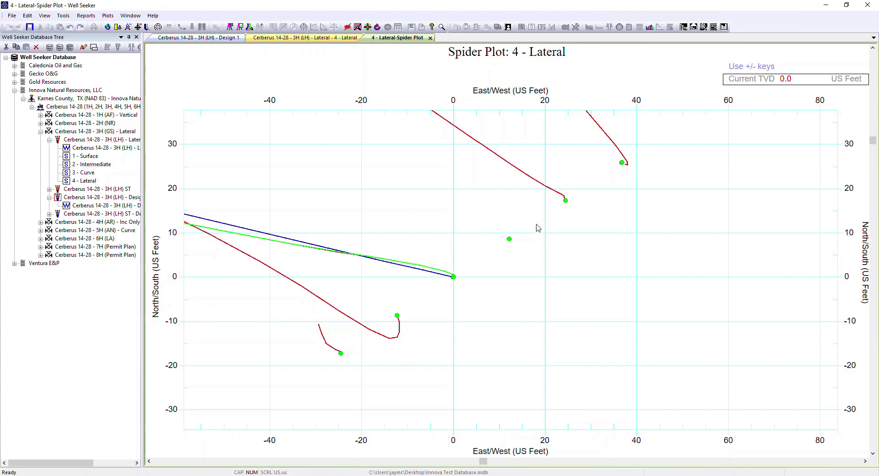
Turn on the templates display in the spider plot to show the template slots.
double_click(388, 192)
left_click_drag(388, 112, 433, 259)
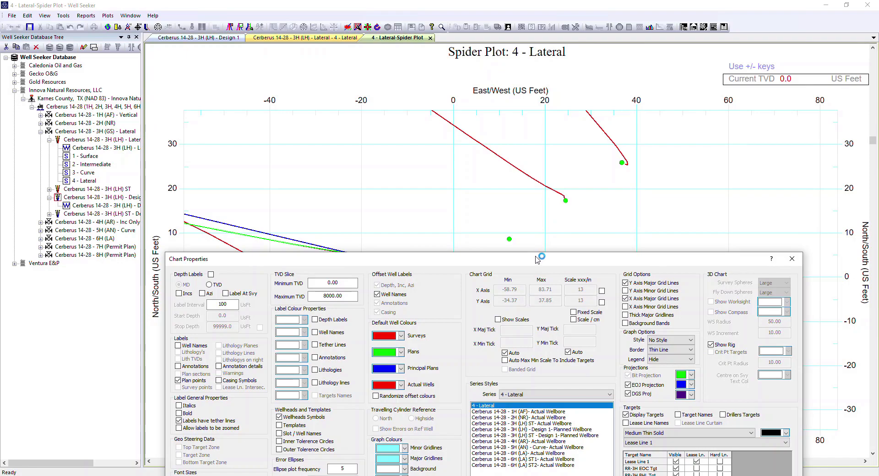
left_click_drag(537, 260, 521, 148)
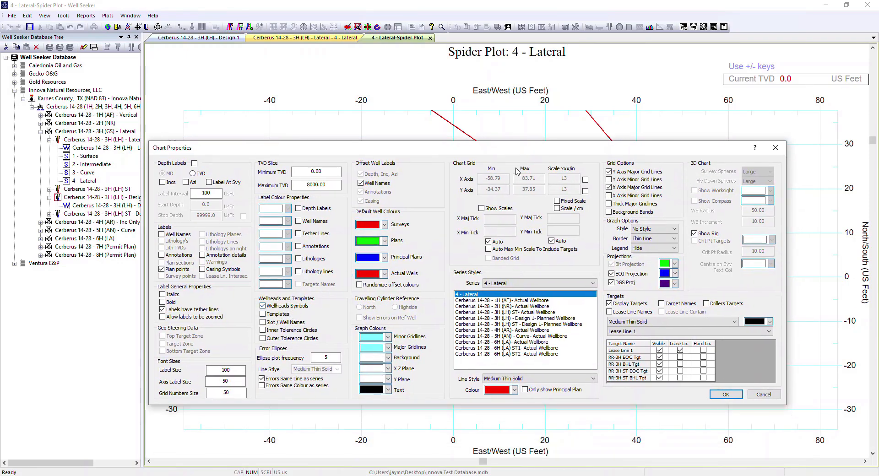
left_click_drag(538, 154, 501, 96)
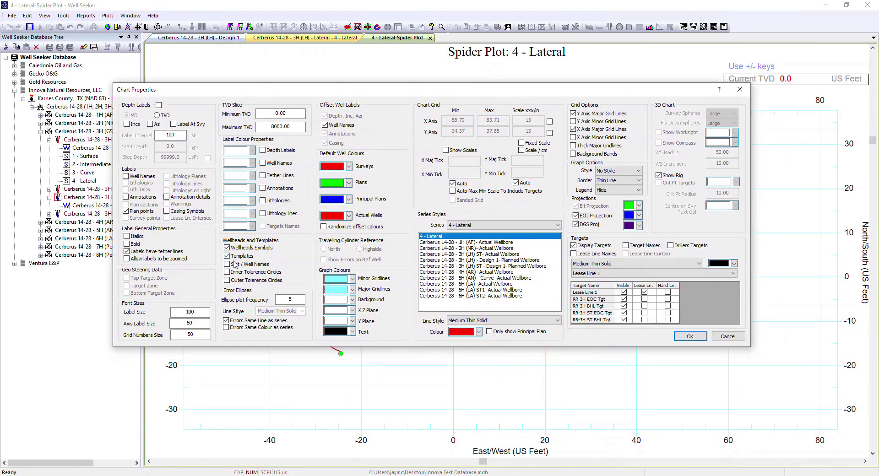
left_click(690, 337)
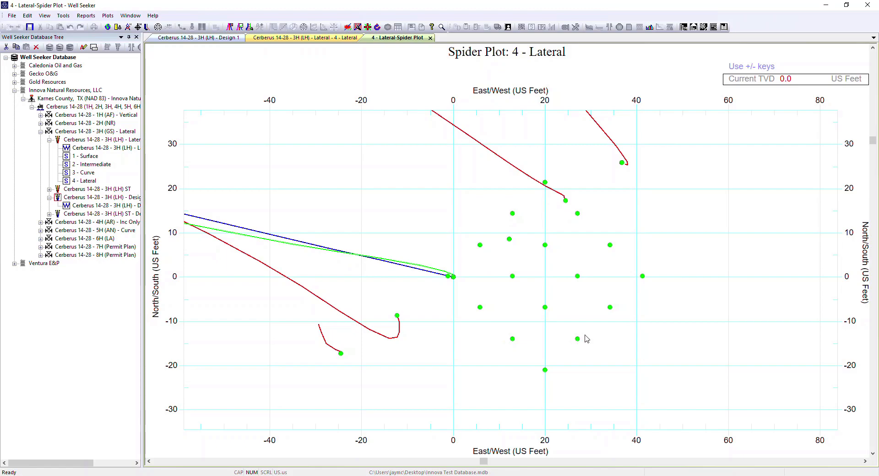
Turn off the templates, turn on slot/well names and inspect the labels beside the wellheads.
double_click(424, 208)
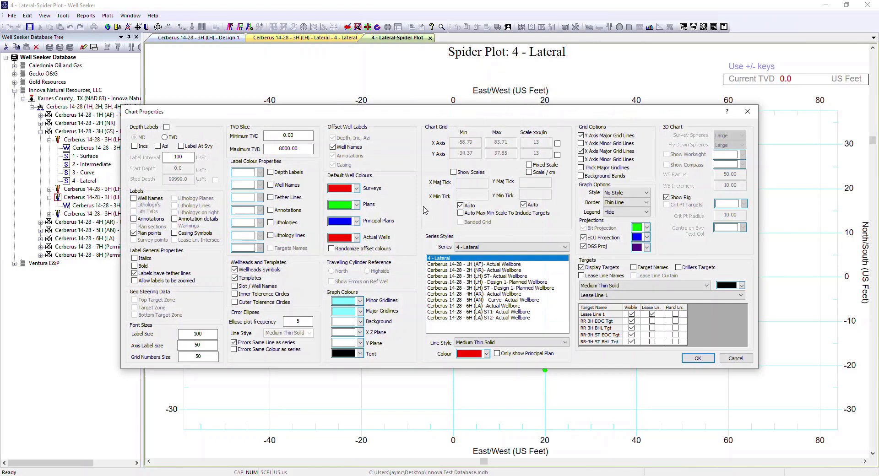
left_click(234, 277)
left_click(234, 278)
left_click(235, 286)
left_click(698, 358)
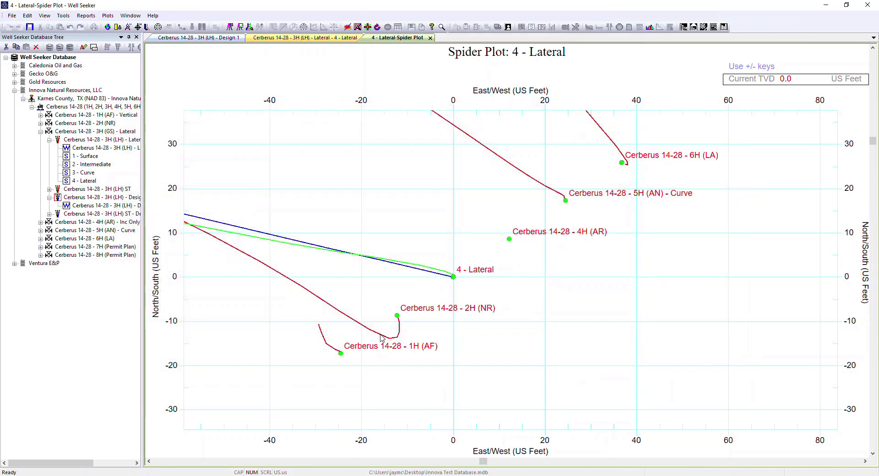
scroll(381, 338, "up", 2)
scroll(463, 284, "up", 2)
scroll(431, 243, "up", 2)
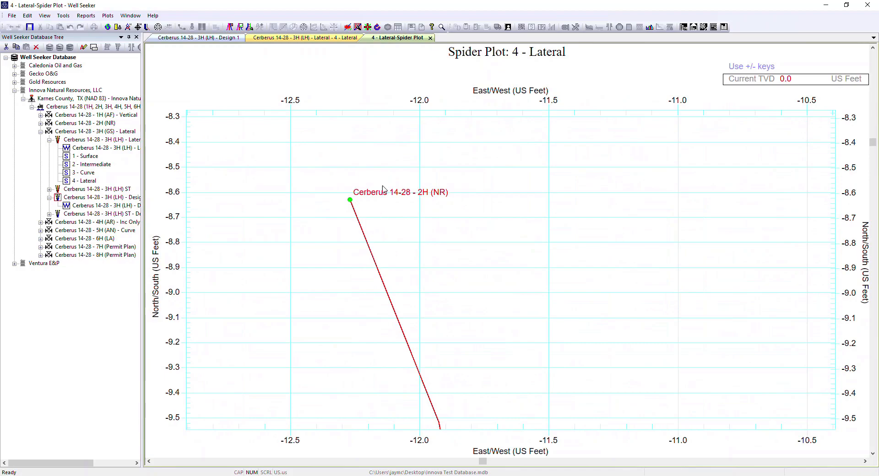
scroll(492, 265, "down", 6)
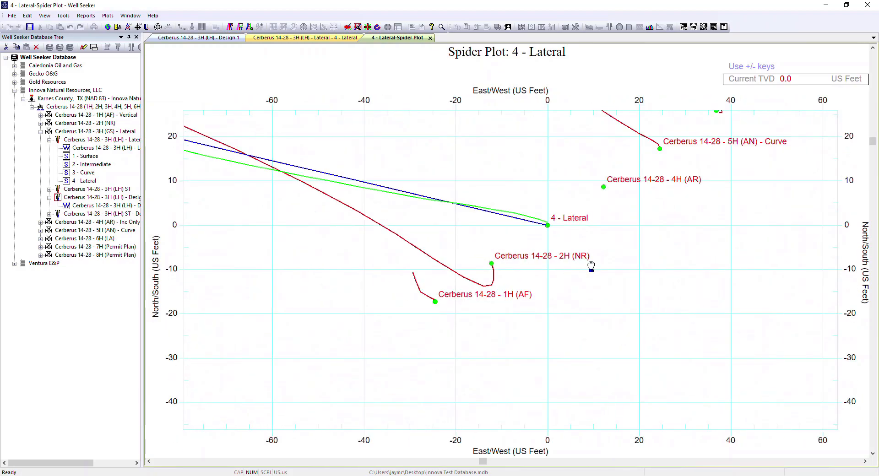
Turn off slot/well names, show the inner and outer tolerance circles, and inspect them around the wellhead.
double_click(594, 269)
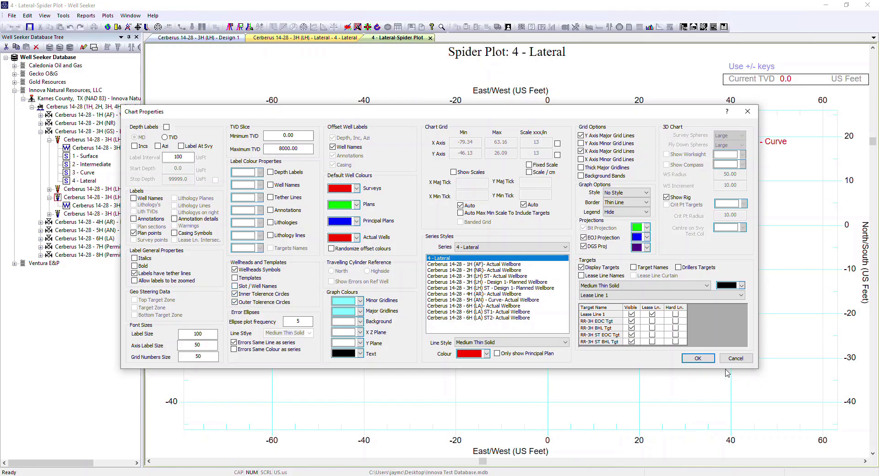
left_click(700, 358)
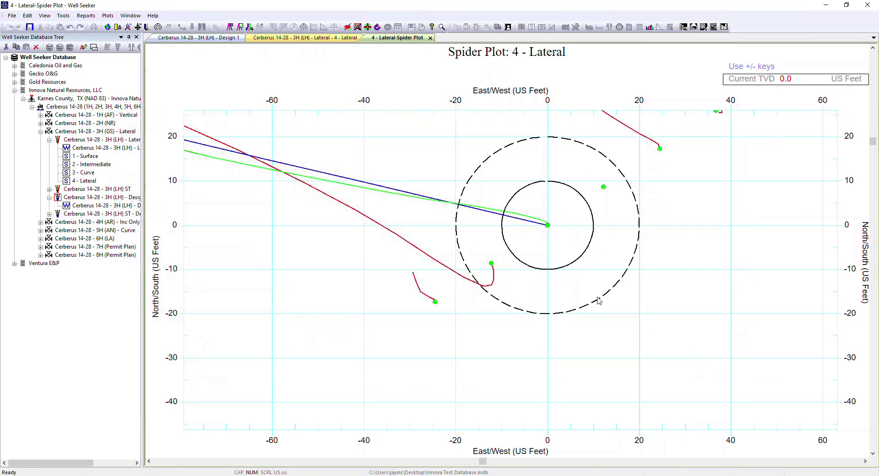
scroll(561, 241, "down", 5)
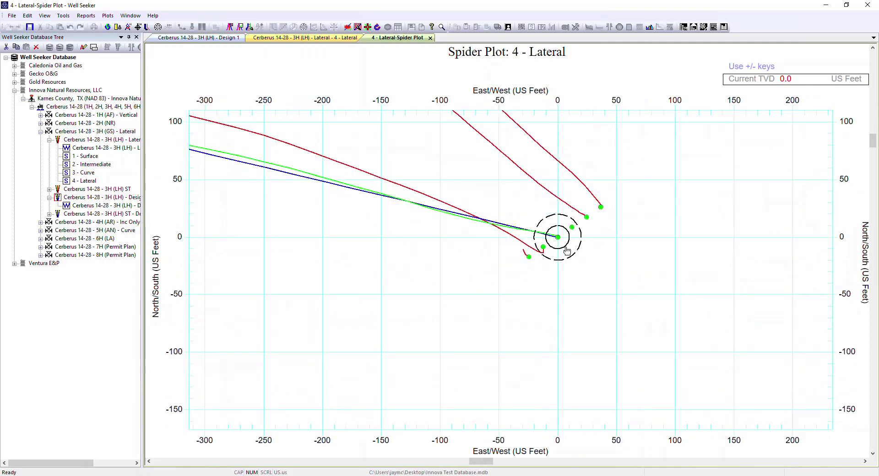
scroll(567, 251, "up", 5)
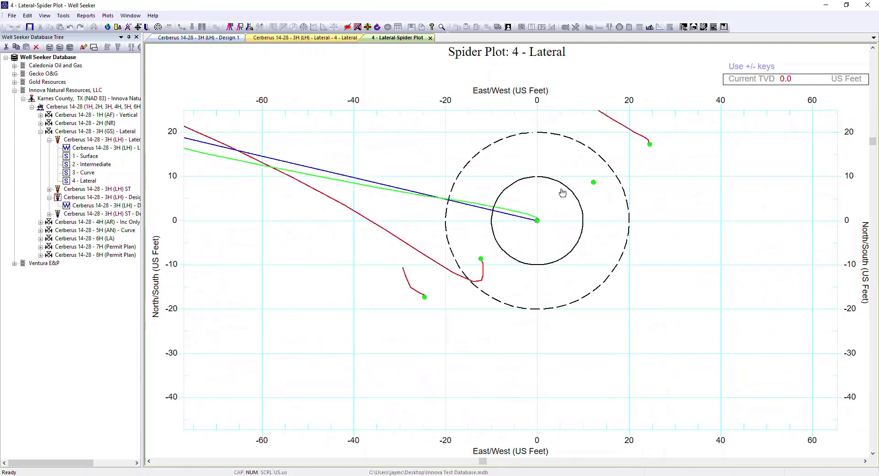
scroll(552, 215, "down", 5)
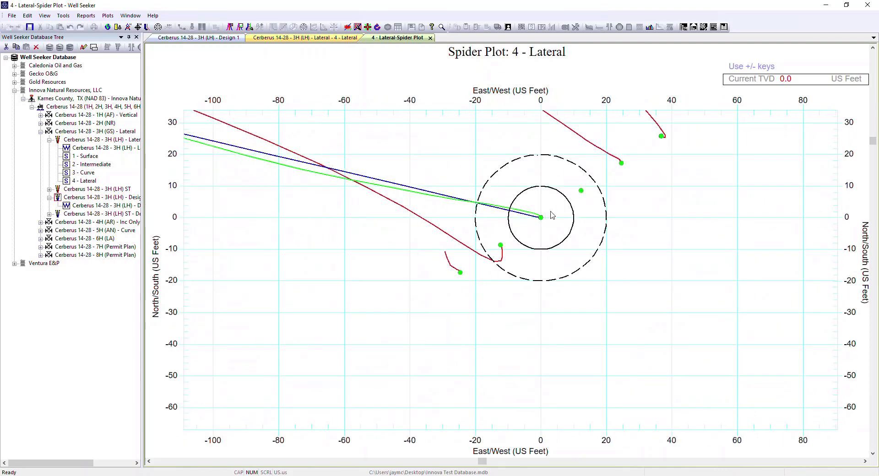
Check the error ellipse settings without changing them, and close the spider plot and the 4 - Lateral survey.
double_click(473, 237)
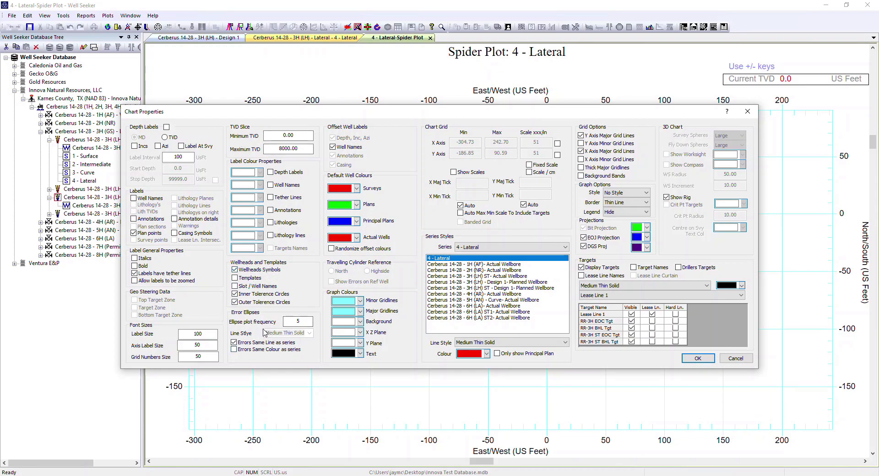
left_click(730, 359)
left_click(430, 38)
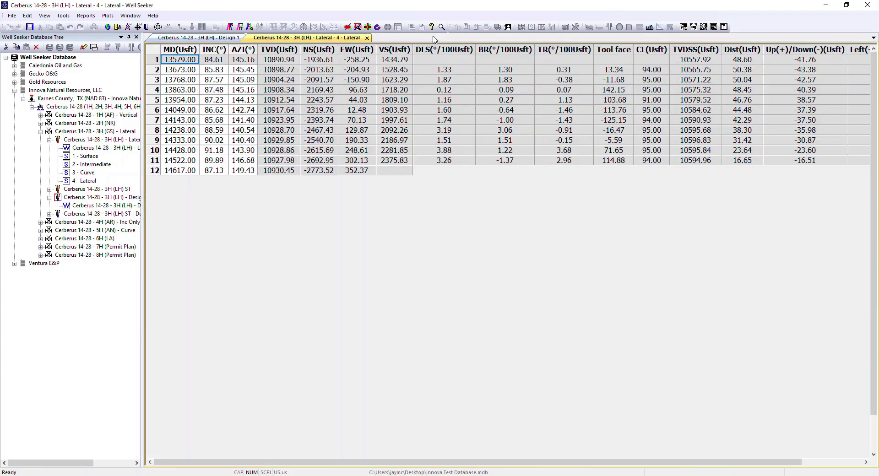
left_click(367, 38)
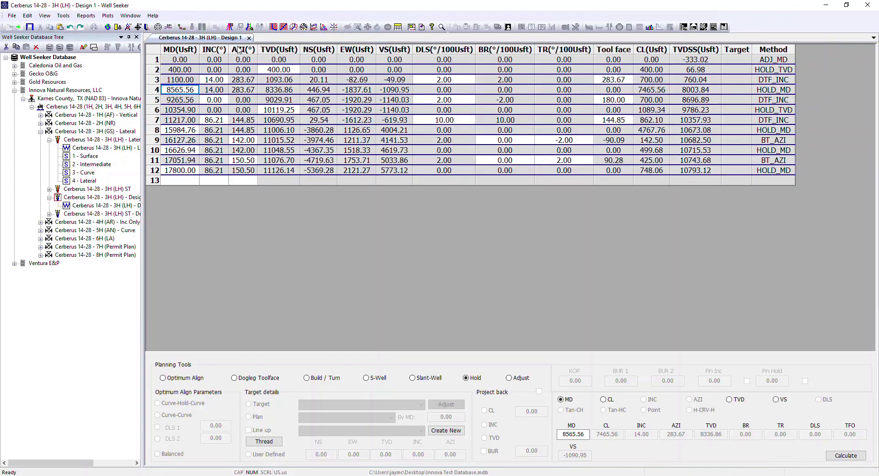
Open the plan view of Design 1 and display error ellipses along its wellbore.
left_click(283, 27)
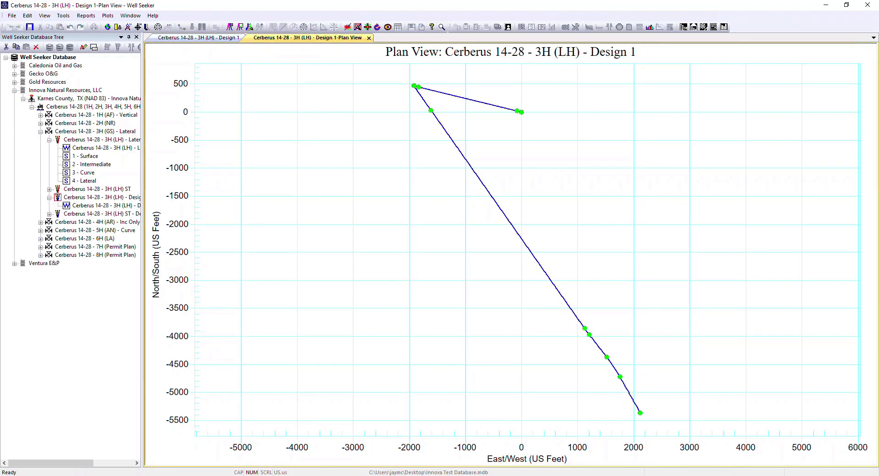
double_click(558, 204)
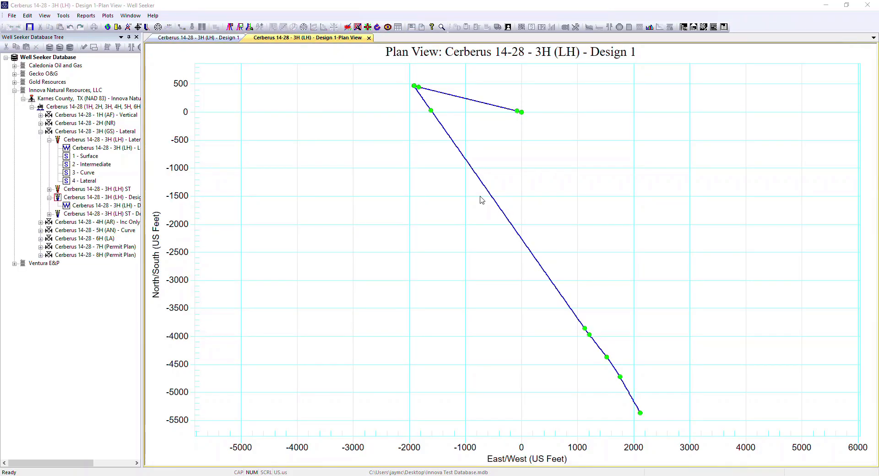
left_click(349, 27)
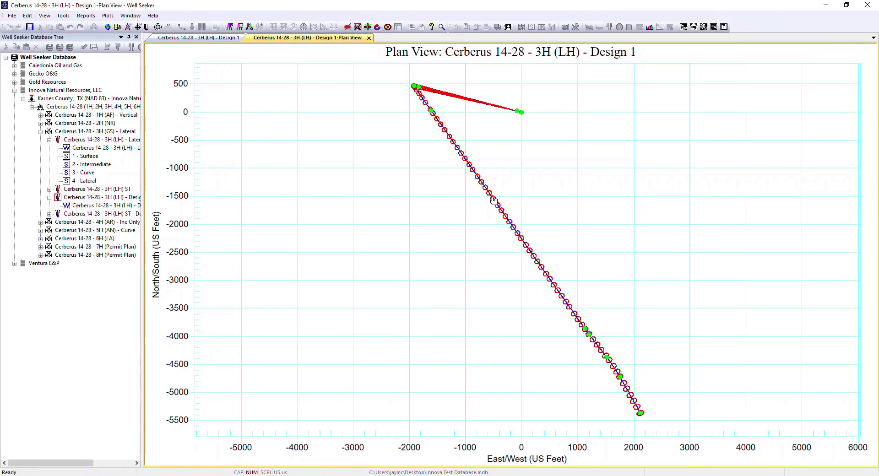
Set the error ellipse plot frequency to 1 and inspect the ellipses along the wellbore.
double_click(335, 149)
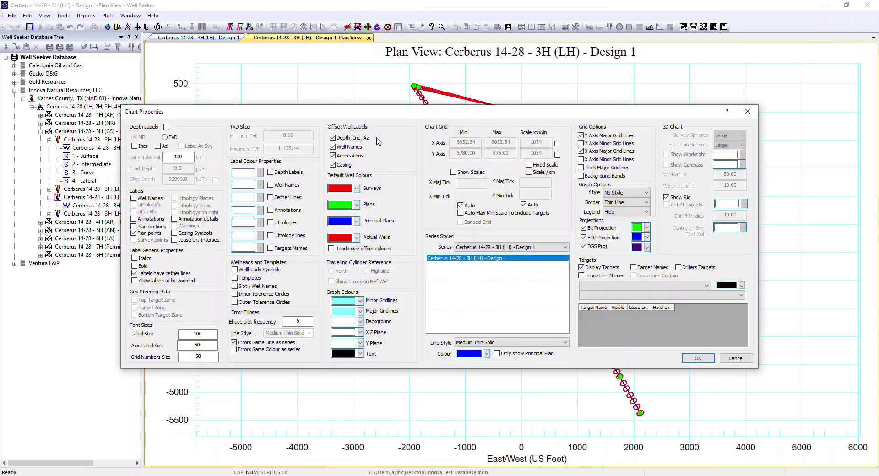
left_click_drag(434, 115, 346, 51)
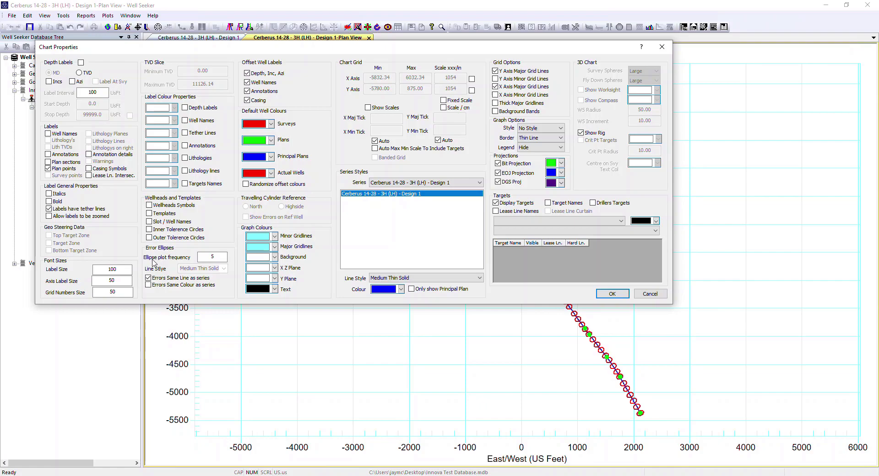
double_click(201, 260)
left_click(612, 294)
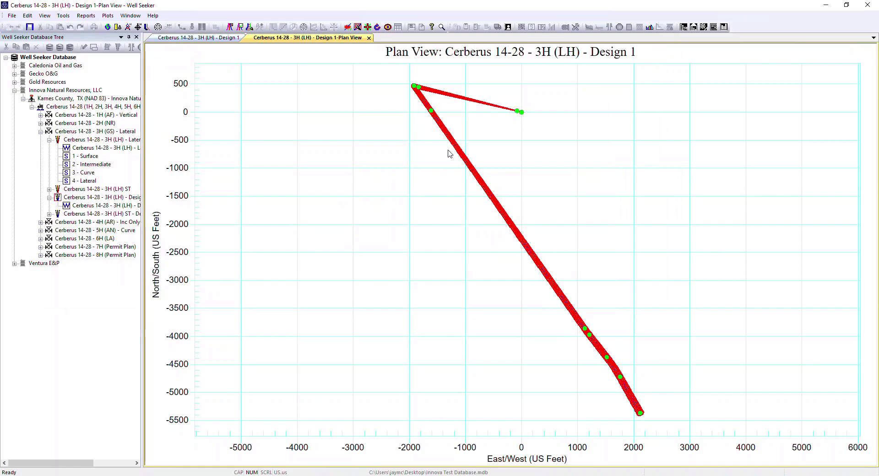
scroll(522, 246, "up", 3)
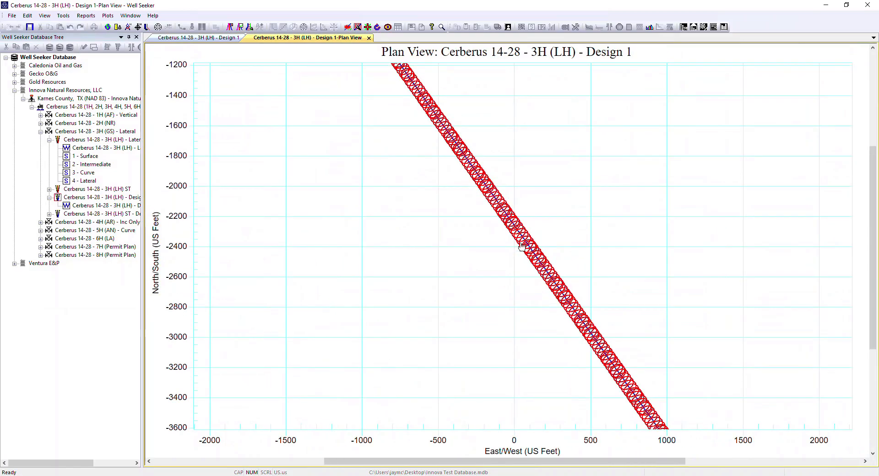
scroll(522, 247, "down", 3)
Set the error ellipse plot frequency back to 5.
double_click(382, 227)
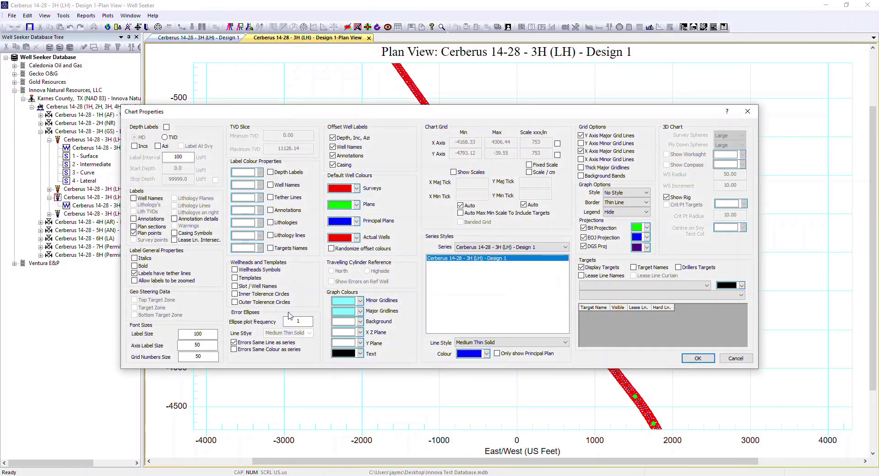
double_click(302, 321)
left_click(696, 358)
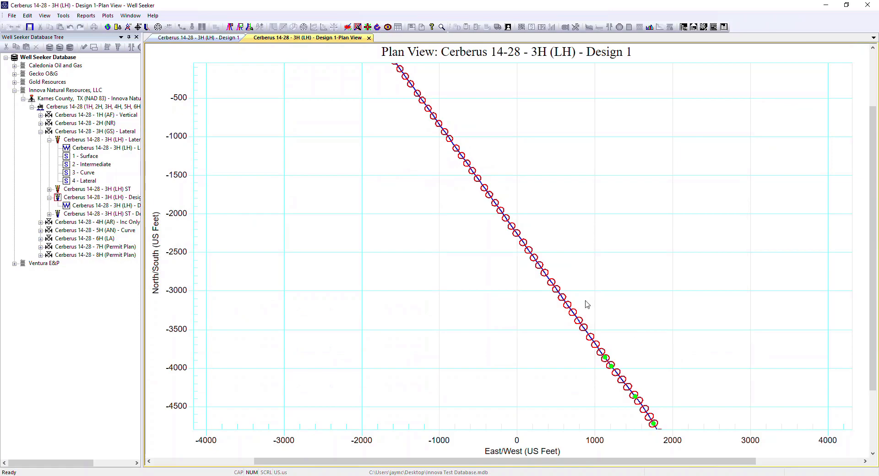
Stop the error ellipses from using the series line, set their line style to Thin Dotted, and inspect them along the wellbore.
double_click(389, 152)
left_click(234, 342)
left_click(309, 334)
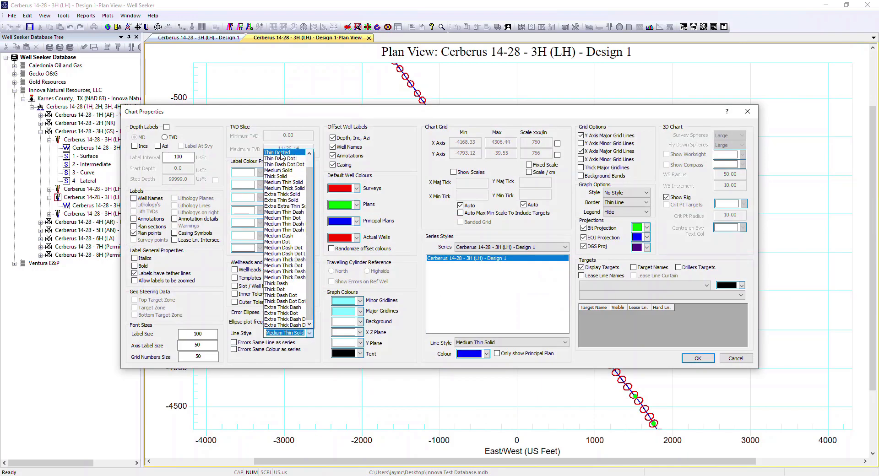
left_click(281, 153)
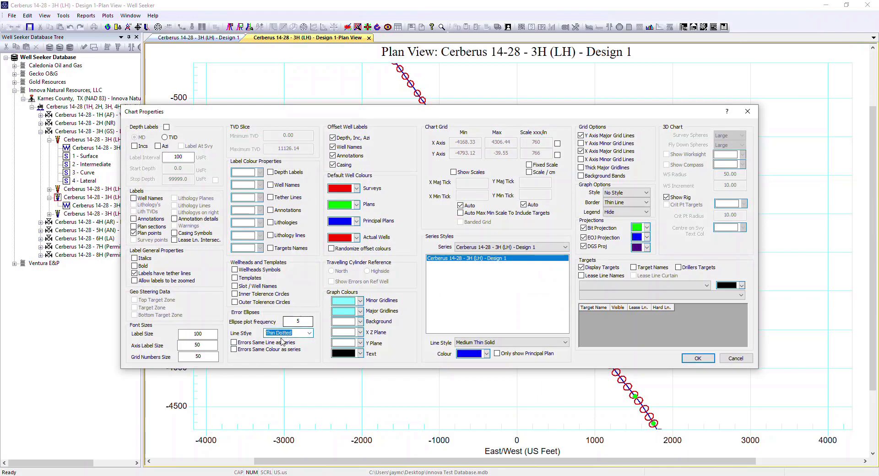
left_click(697, 358)
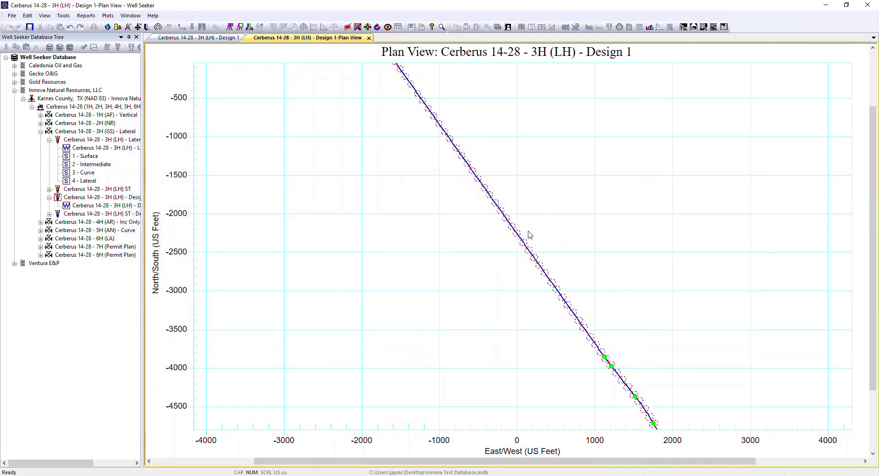
scroll(526, 235, "up", 3)
scroll(460, 243, "down", 2)
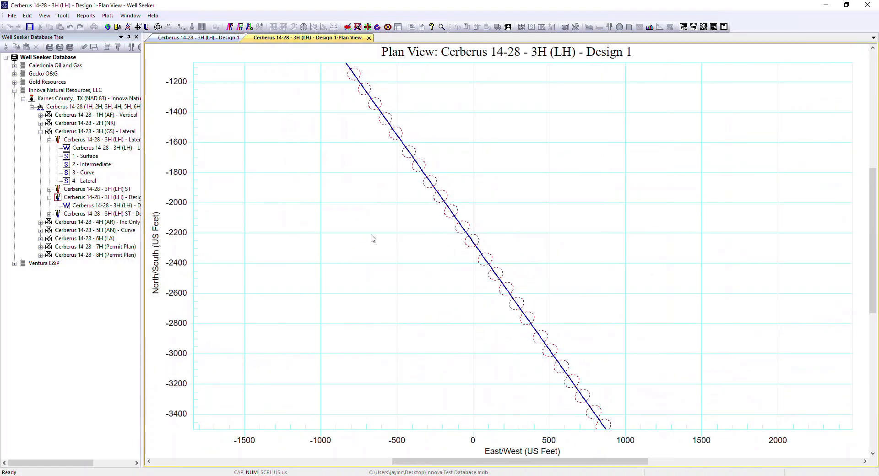
Make the error ellipses use the same colour as the series, and turn their same-line-as-series option back on.
double_click(372, 242)
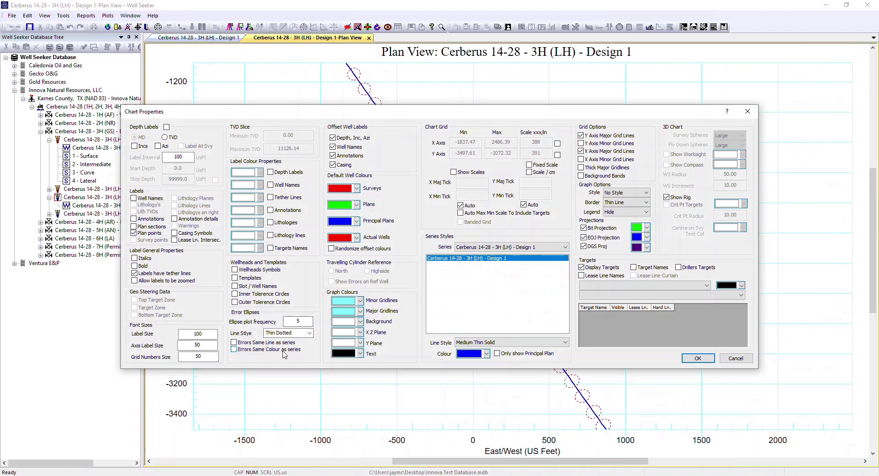
left_click(234, 350)
left_click(698, 359)
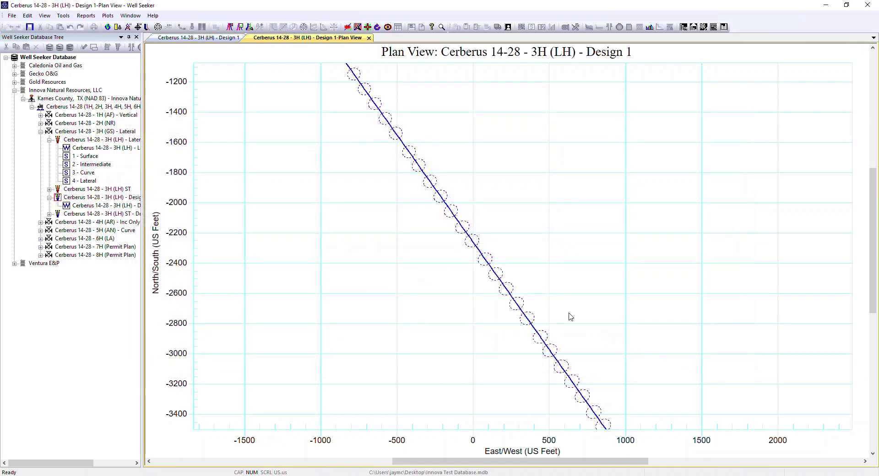
double_click(413, 223)
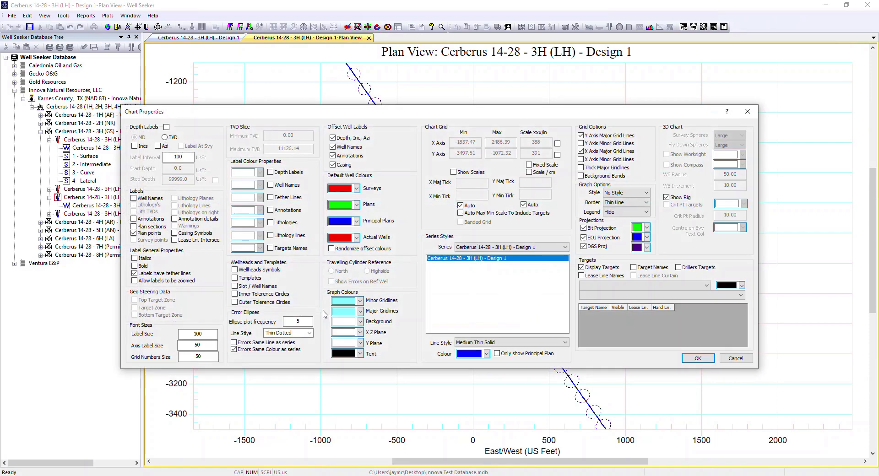
left_click(698, 359)
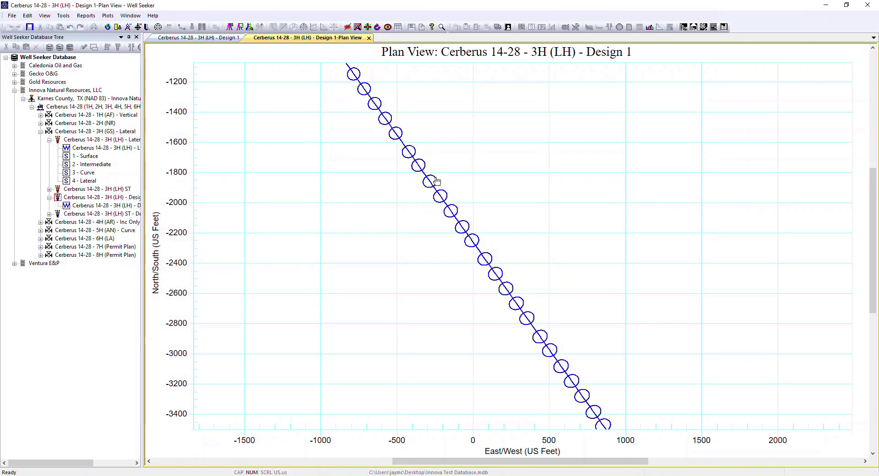
Check the offset well label options, and show the offset wells on the plan view without error ellipses.
double_click(382, 196)
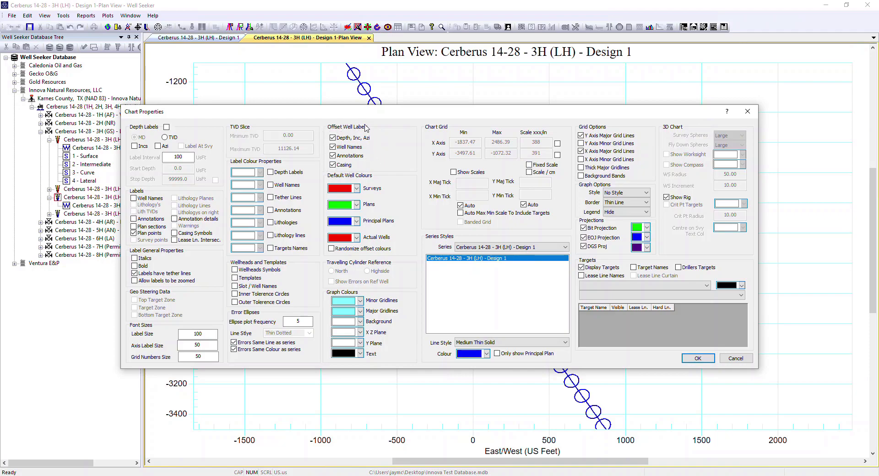
left_click(697, 358)
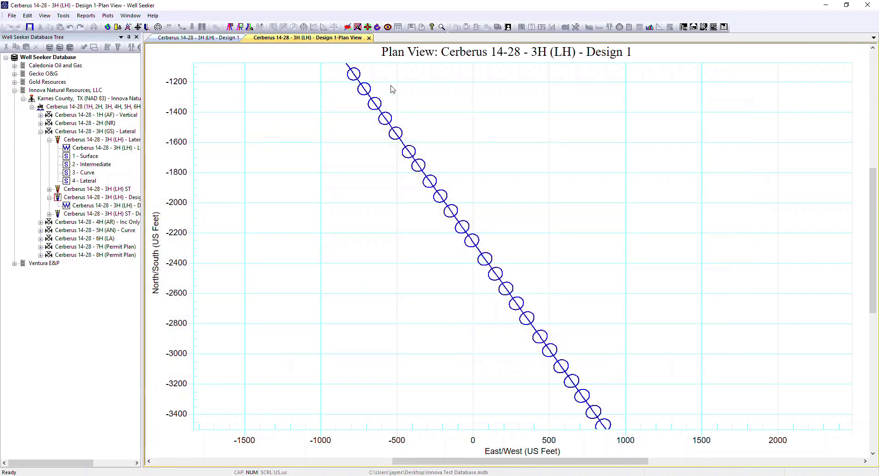
left_click(347, 29)
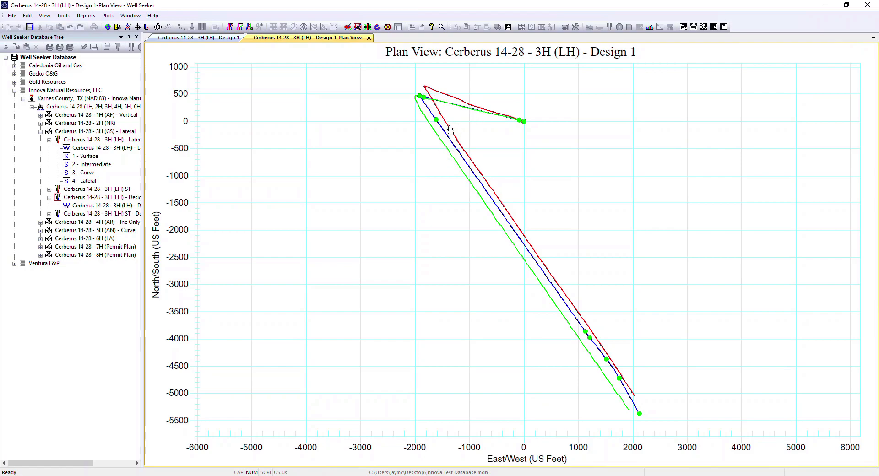
Turn on well names and move the overlapping name labels apart around the lower ends of the wellbores.
double_click(348, 159)
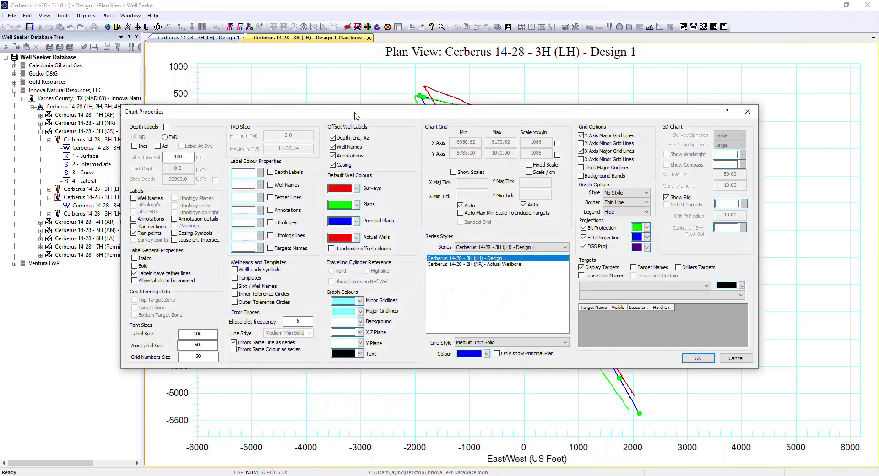
left_click_drag(355, 114, 286, 77)
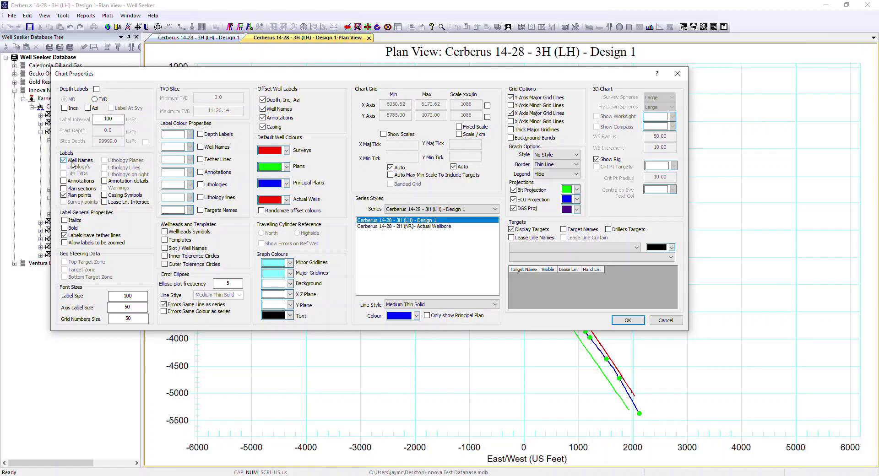
left_click(628, 320)
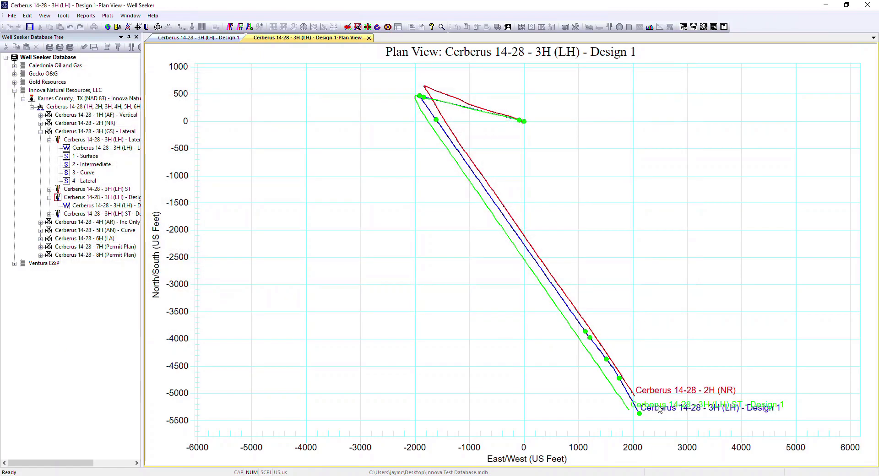
left_click_drag(654, 394, 587, 410)
left_click_drag(649, 408, 676, 369)
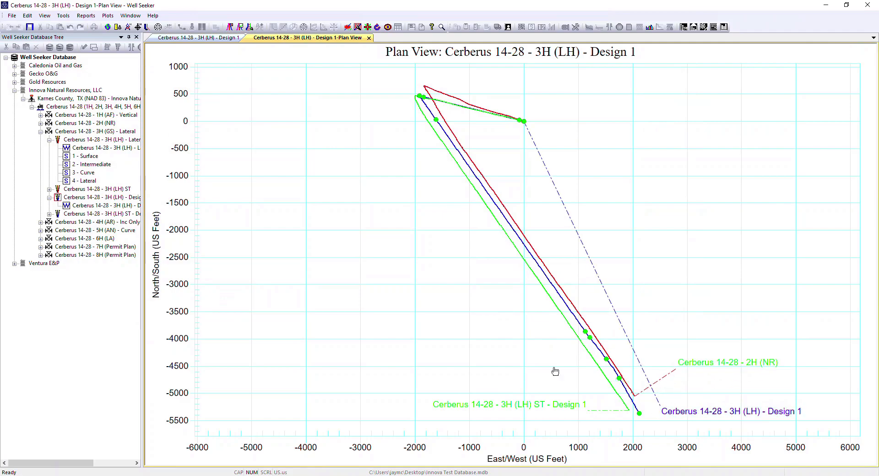
Turn off well names for the offset wells and move the Design 1 name label next to the wellhead.
double_click(318, 229)
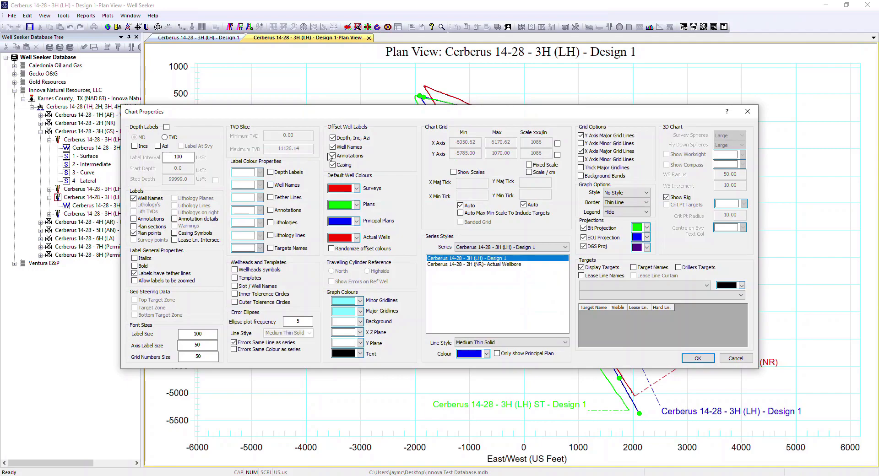
left_click_drag(357, 114, 278, 38)
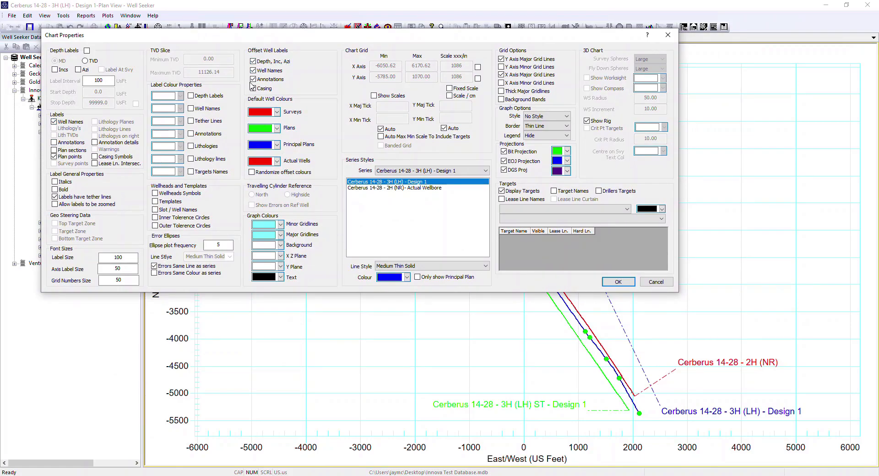
left_click(259, 72)
left_click(618, 282)
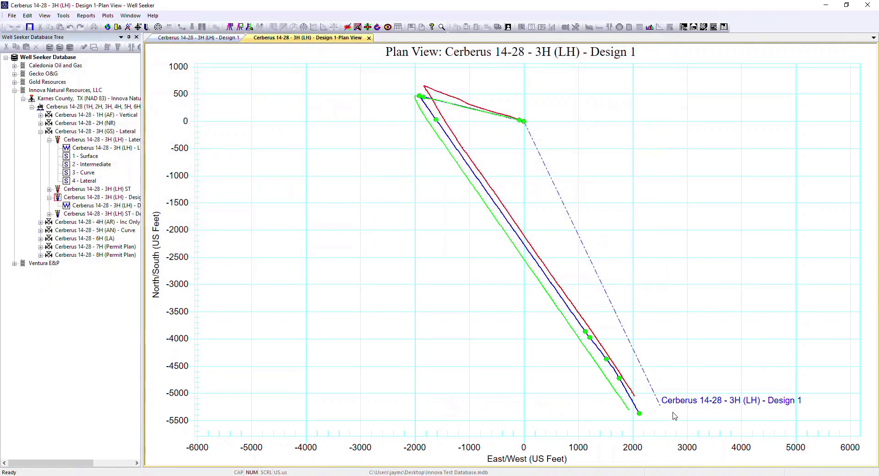
left_click_drag(673, 409, 547, 133)
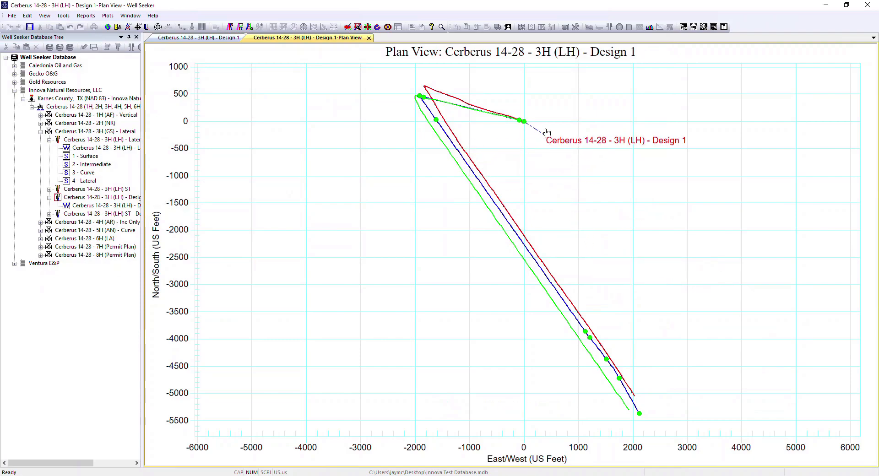
Review the colour and line style choices for the Cerberus 14-28 - 2H (NR) - Actual Wellbore series without changing them.
double_click(259, 193)
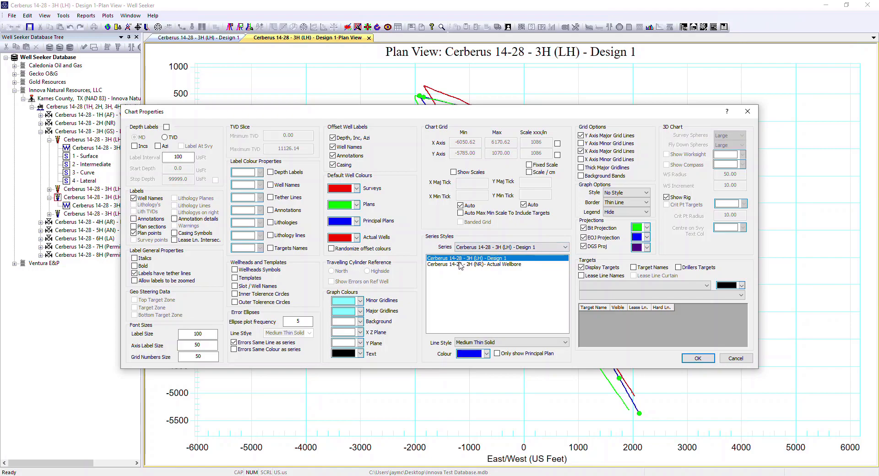
left_click(460, 265)
left_click(461, 258)
left_click(462, 264)
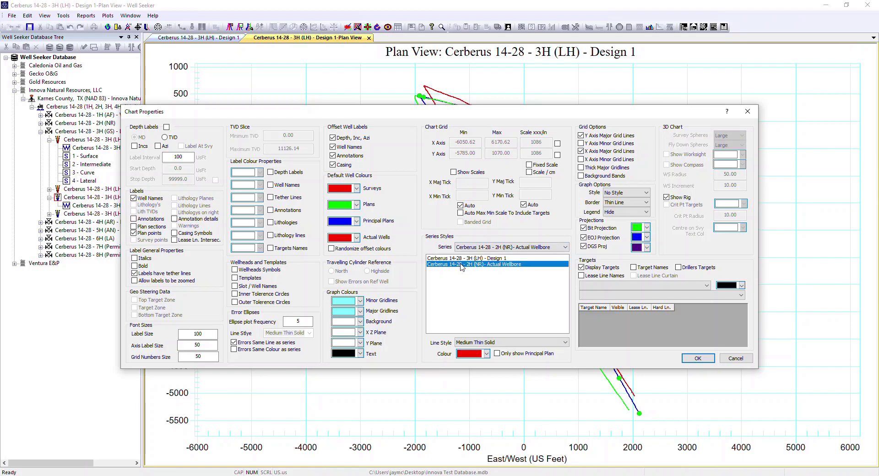
left_click(486, 353)
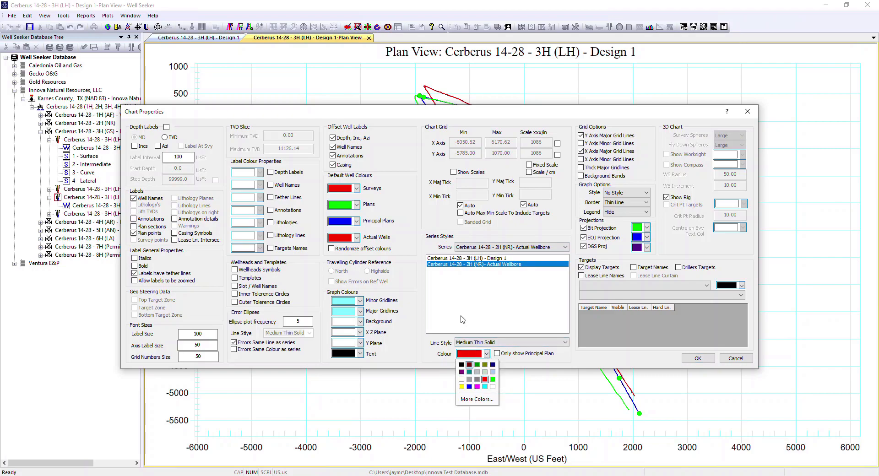
left_click(486, 354)
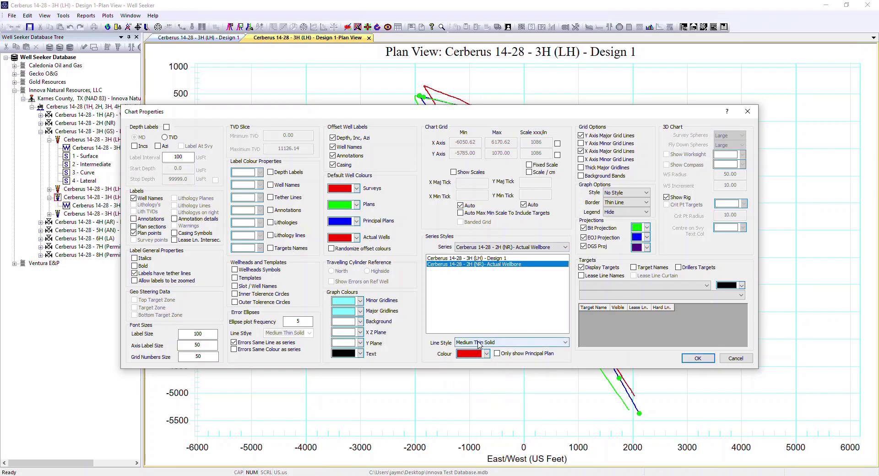
left_click(527, 344)
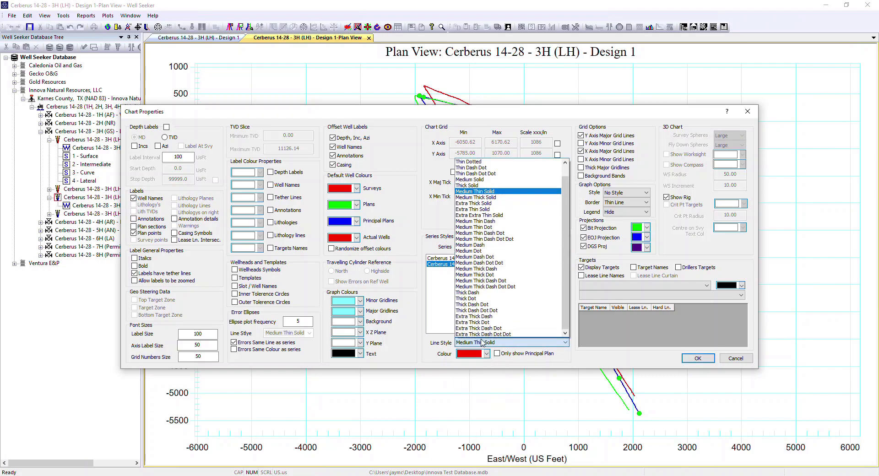
left_click(581, 356)
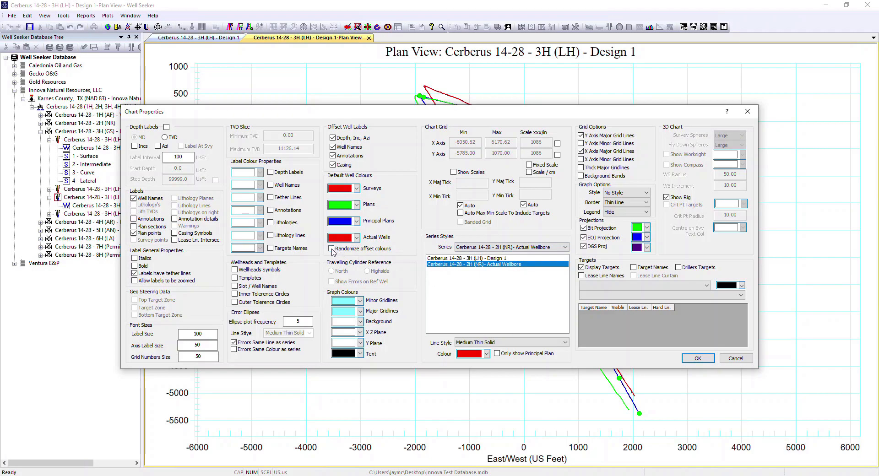
Try randomized offset well colours on the plan view, and turn the randomization back off.
left_click(697, 359)
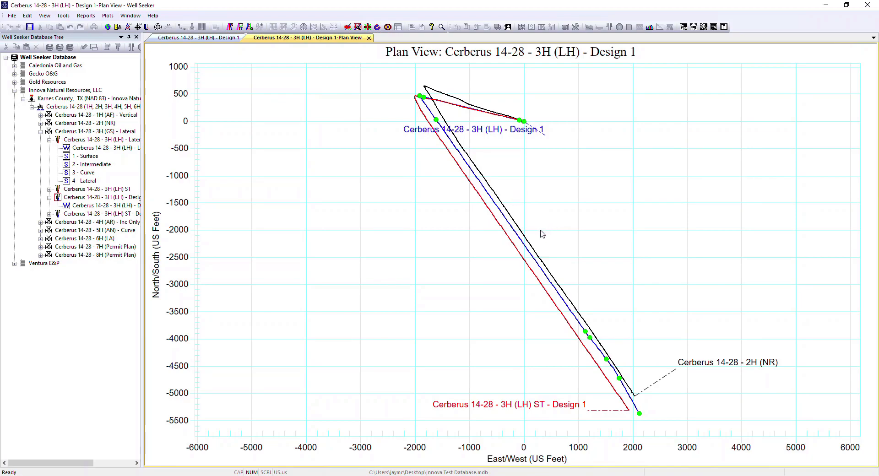
double_click(420, 211)
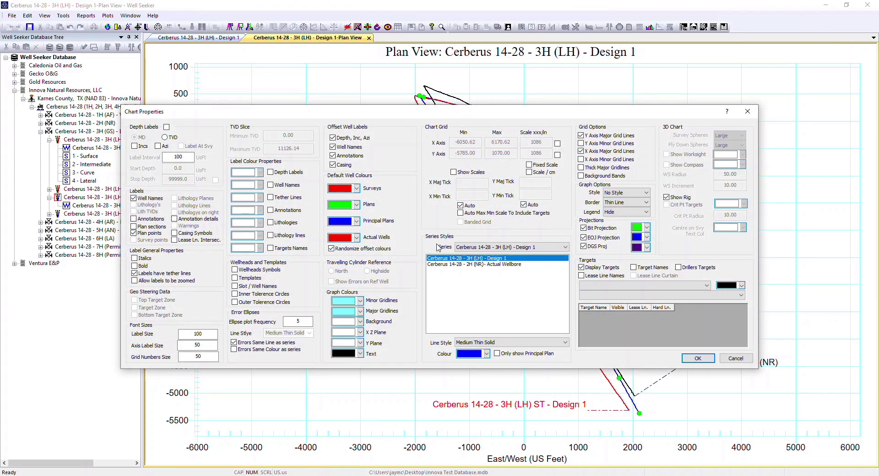
left_click(332, 249)
left_click(704, 361)
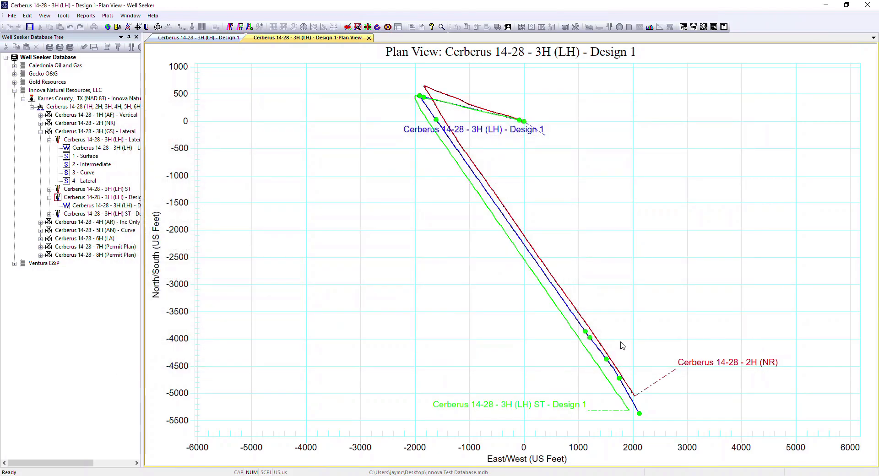
Set both the minor and major gridline colours of the plan view to magenta.
double_click(344, 159)
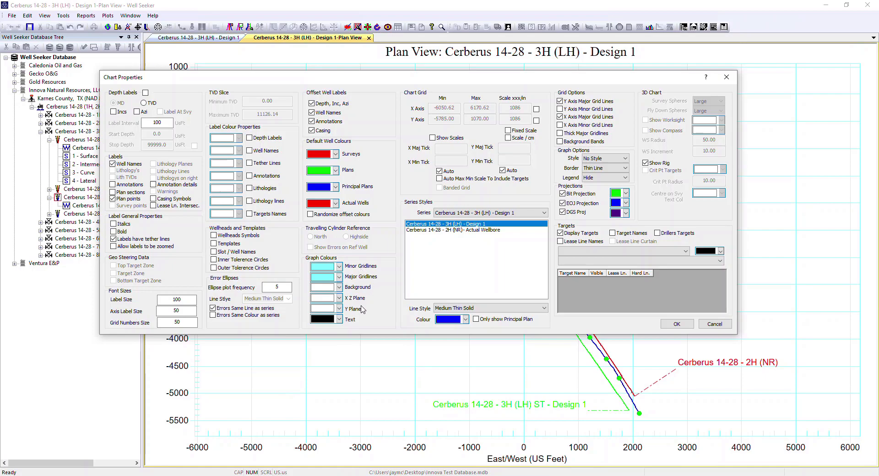
left_click(339, 268)
left_click(338, 303)
left_click(339, 277)
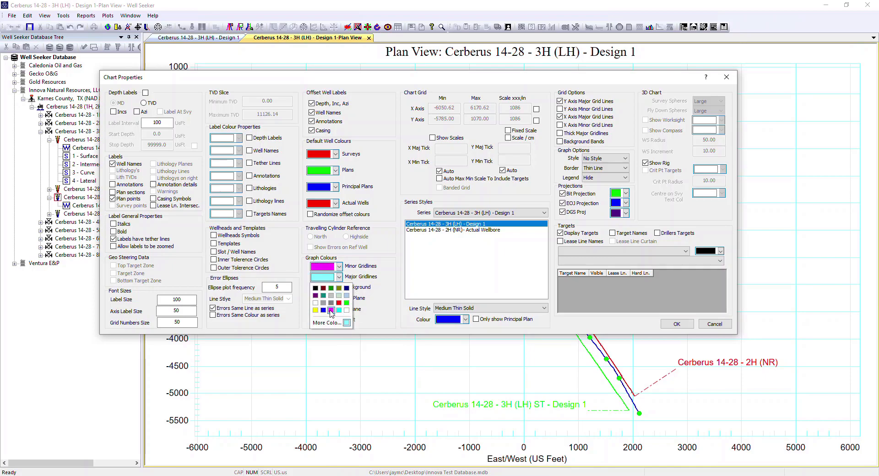
left_click(330, 311)
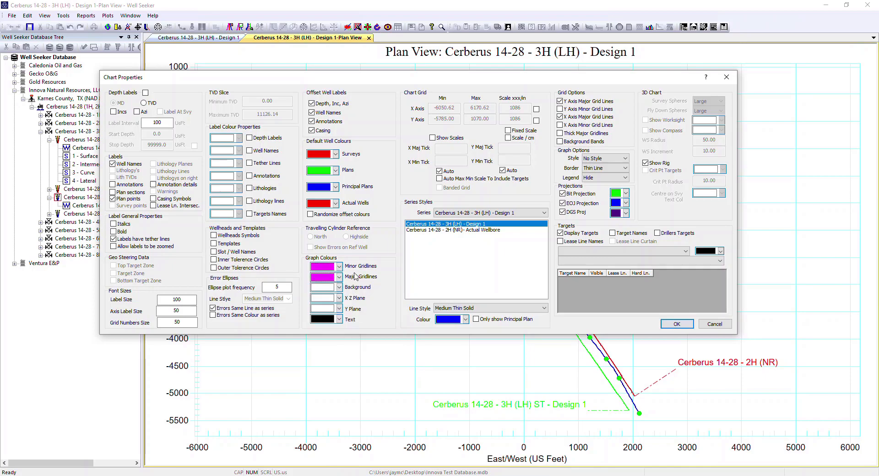
left_click(676, 323)
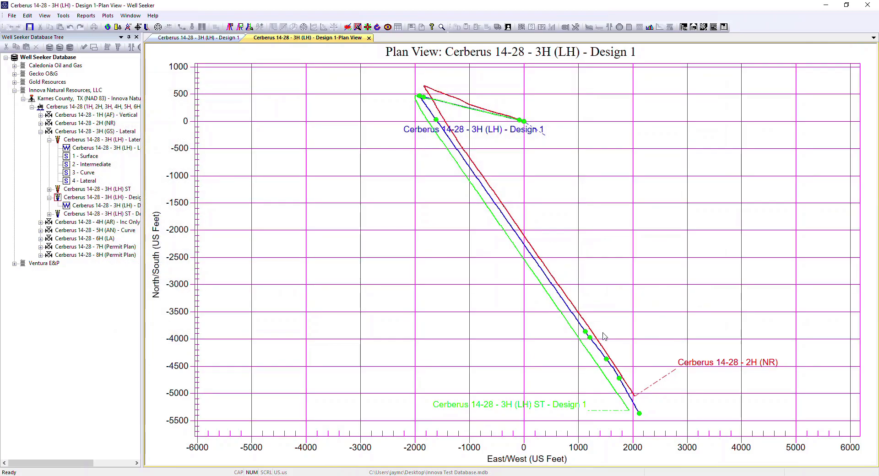
Turn on X and Y axis minor grid lines, thick major gridlines and background bands for the plan view.
double_click(408, 274)
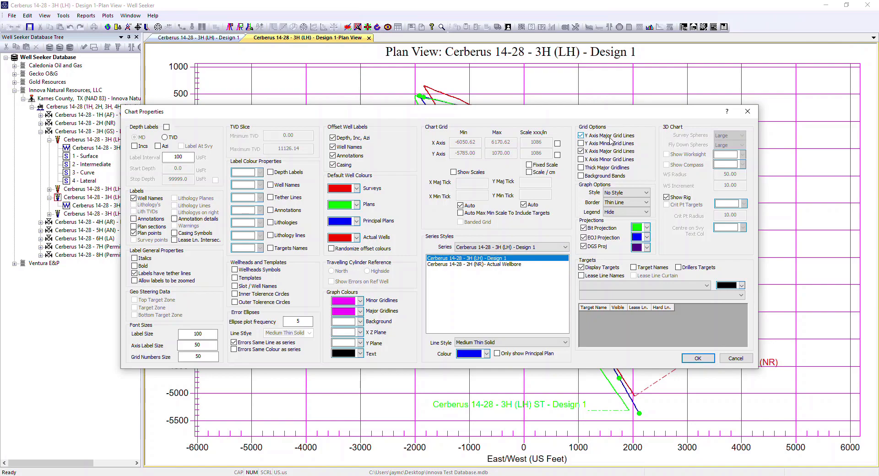
left_click(581, 143)
left_click(582, 159)
left_click(585, 168)
left_click(698, 358)
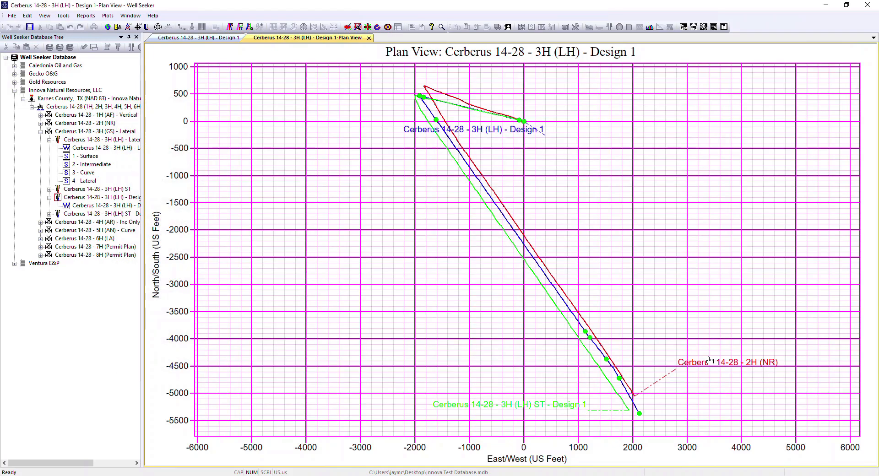
double_click(407, 191)
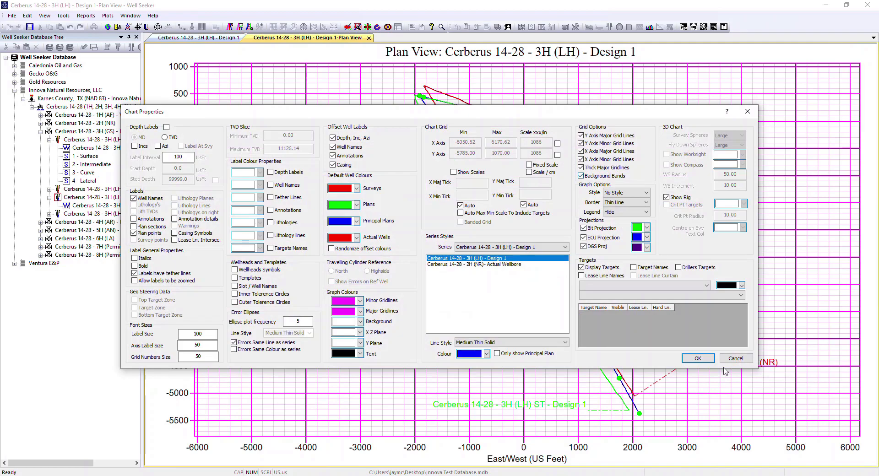
left_click(697, 358)
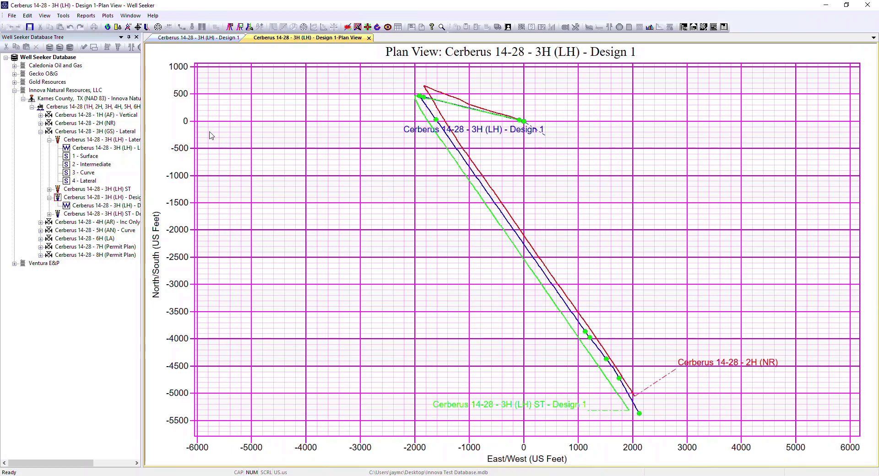
Change the plan view's background colour to yellow.
double_click(345, 162)
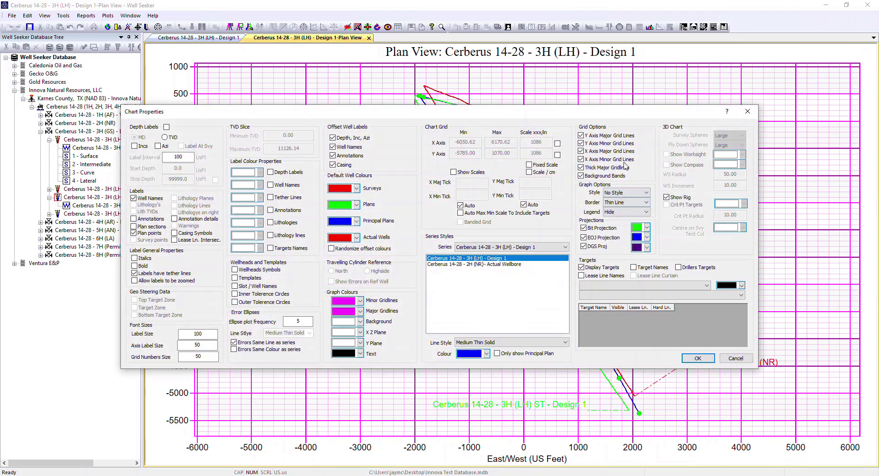
left_click(360, 322)
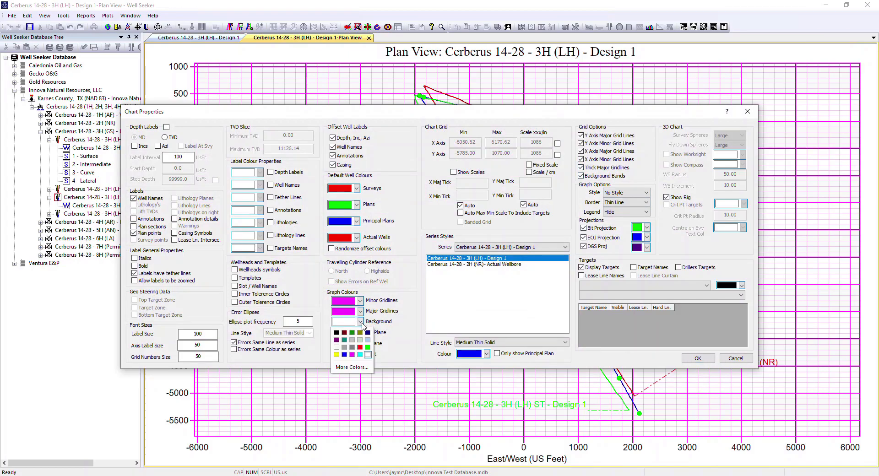
left_click(337, 354)
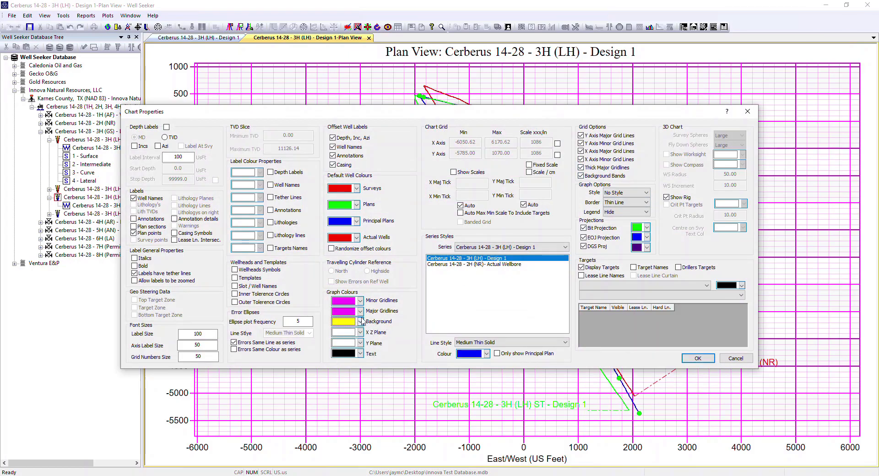
left_click(700, 359)
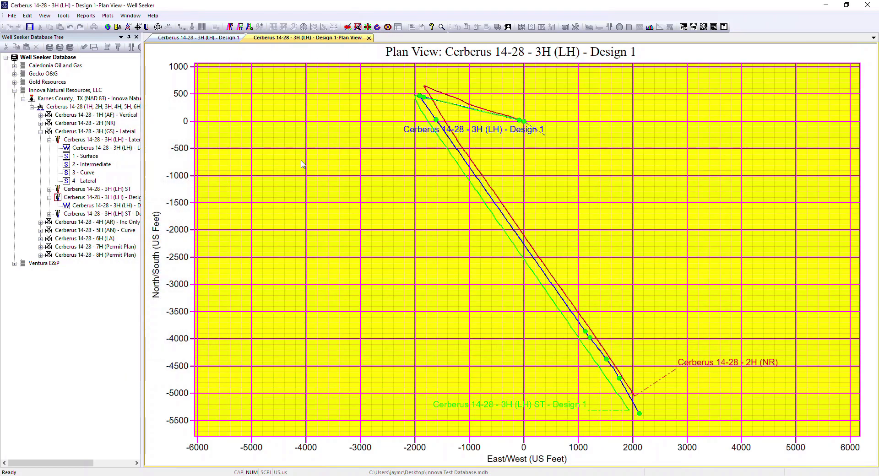
Set the graph text colour to magenta, leaving the X Z Plane colour as it is.
double_click(328, 159)
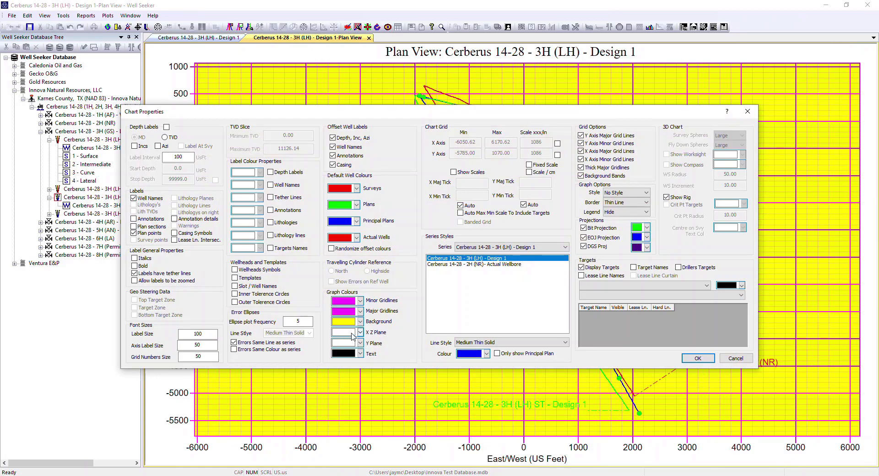
left_click(363, 333)
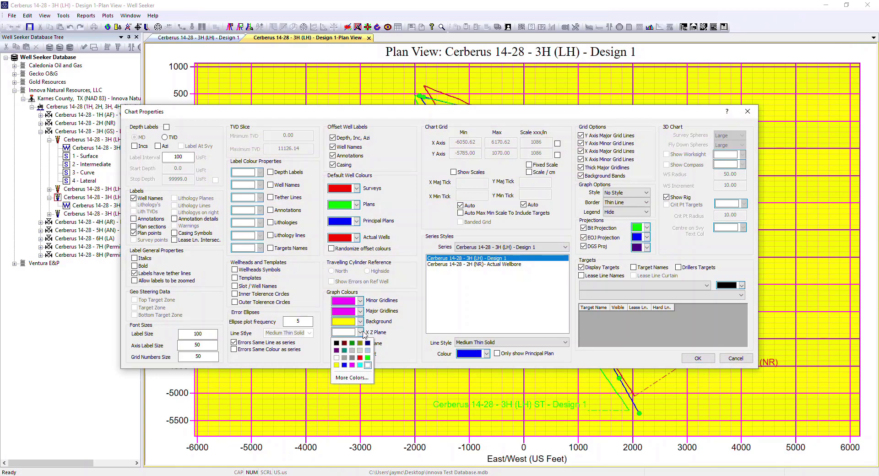
left_click(396, 341)
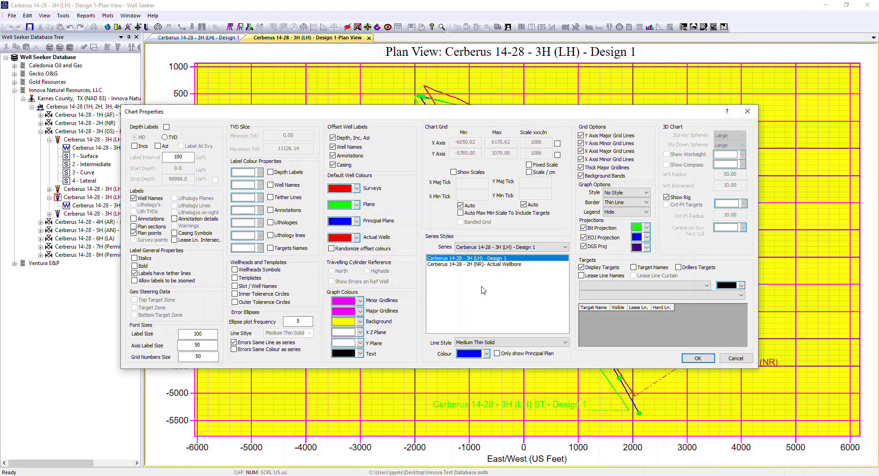
left_click(360, 354)
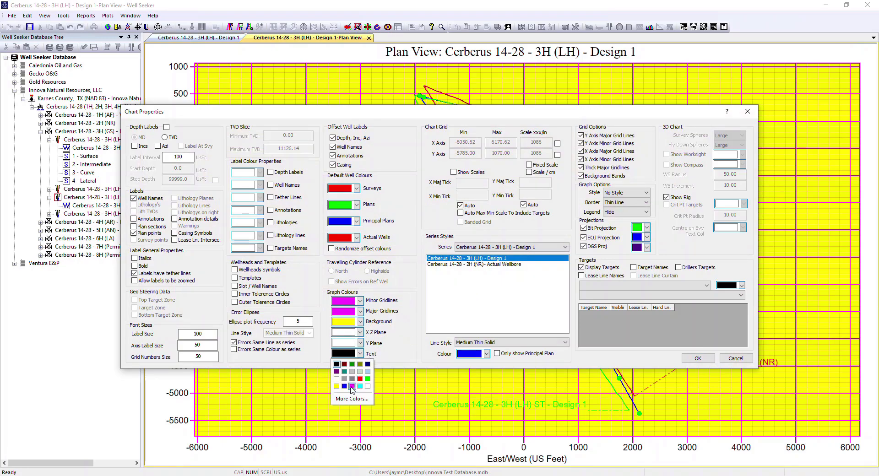
left_click(352, 387)
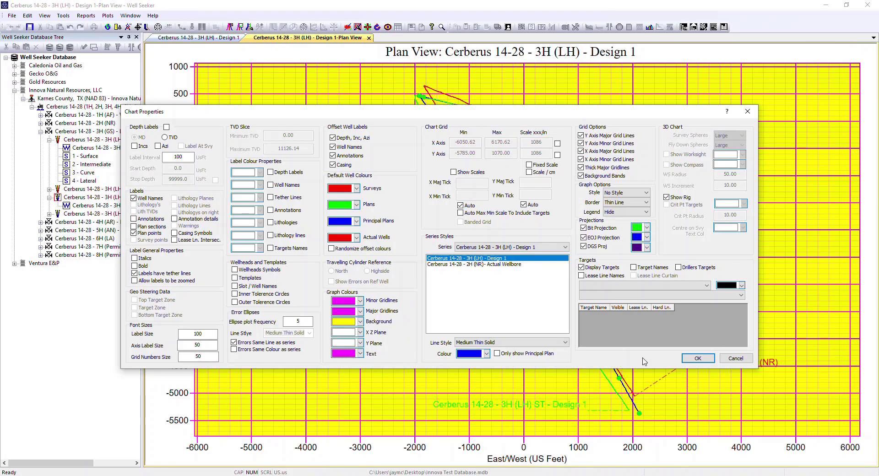
left_click(692, 361)
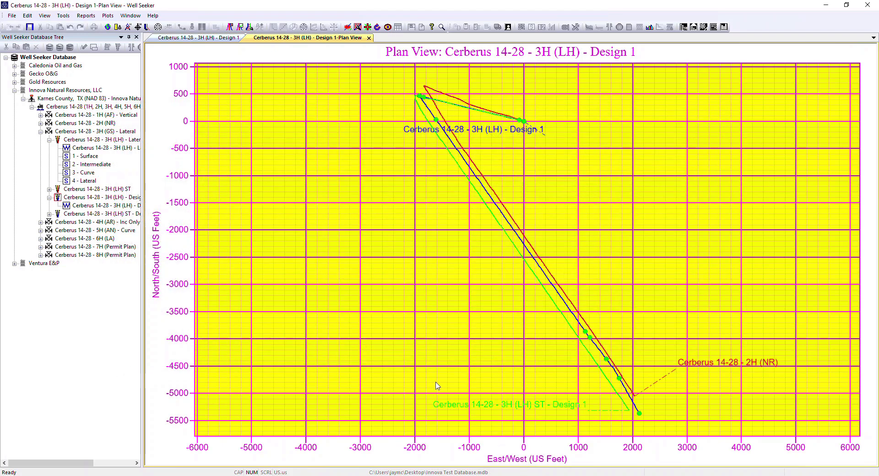
Apply the Light Insert graph style to the plan view.
double_click(335, 239)
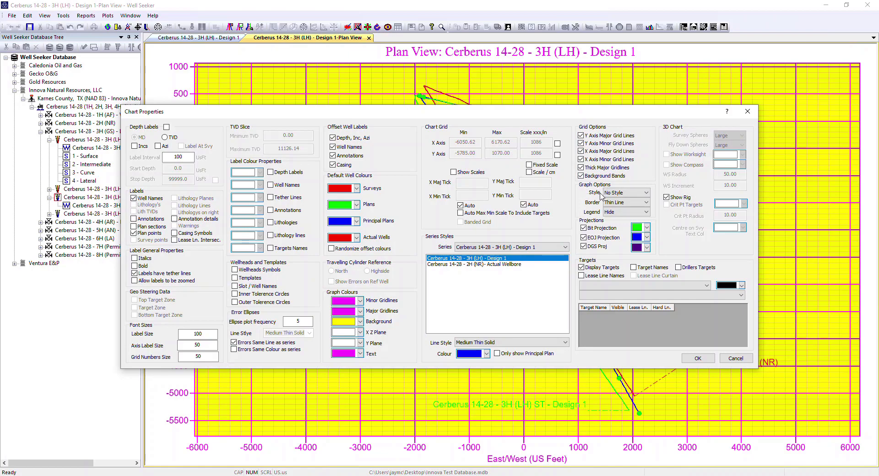
left_click(644, 194)
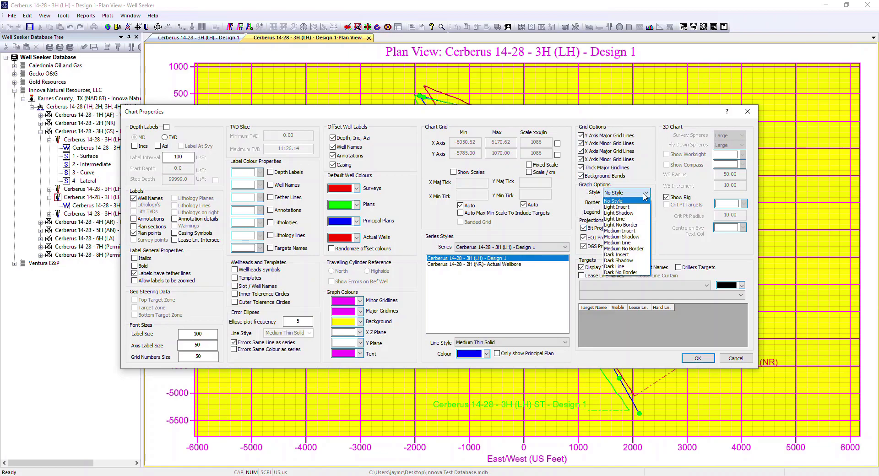
left_click(620, 207)
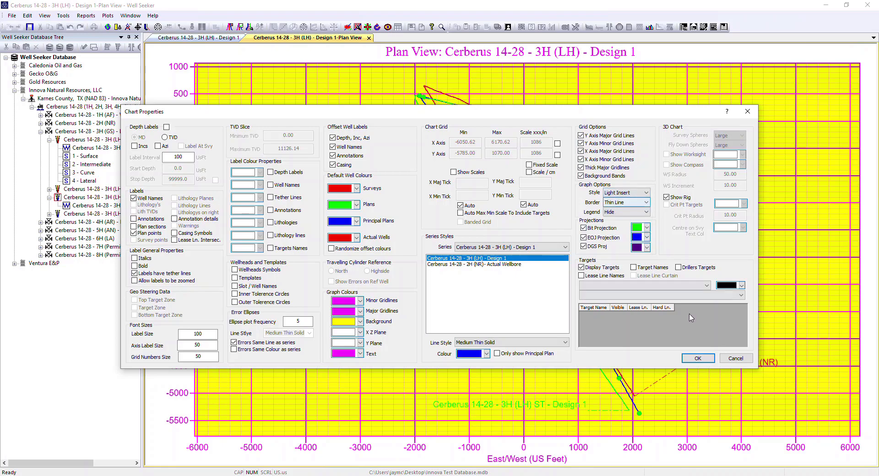
left_click(697, 358)
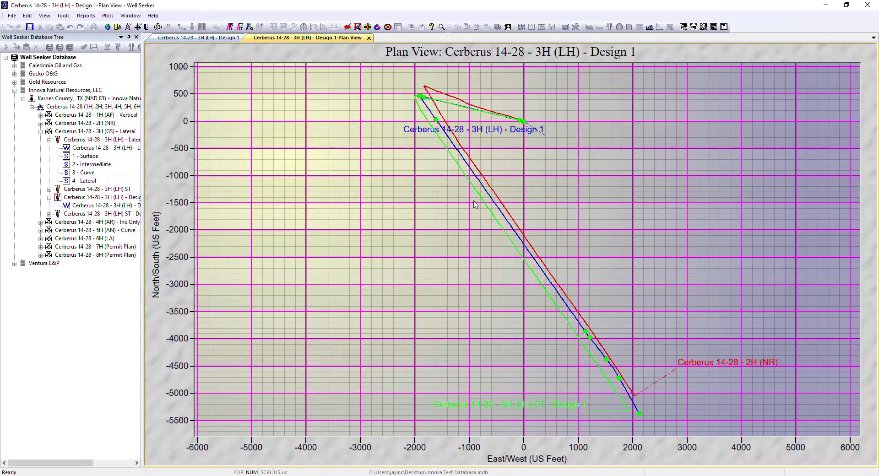
Try the Dark No Border graph style on the plan view.
double_click(475, 204)
left_click(645, 193)
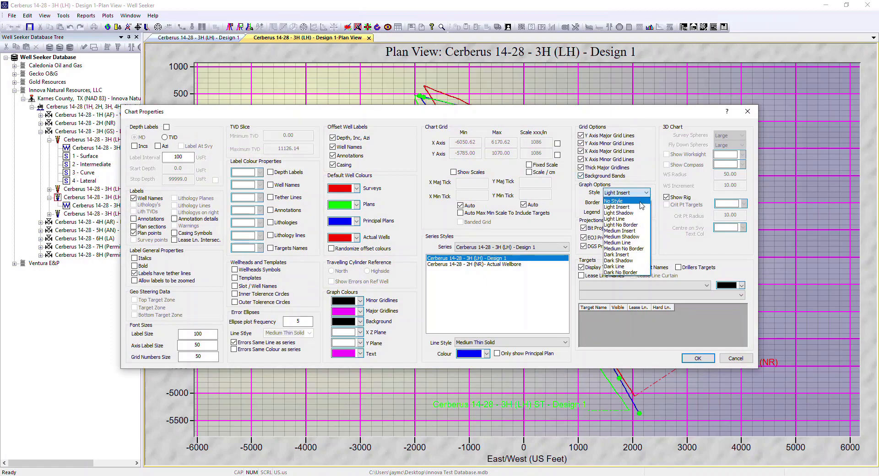
left_click(621, 272)
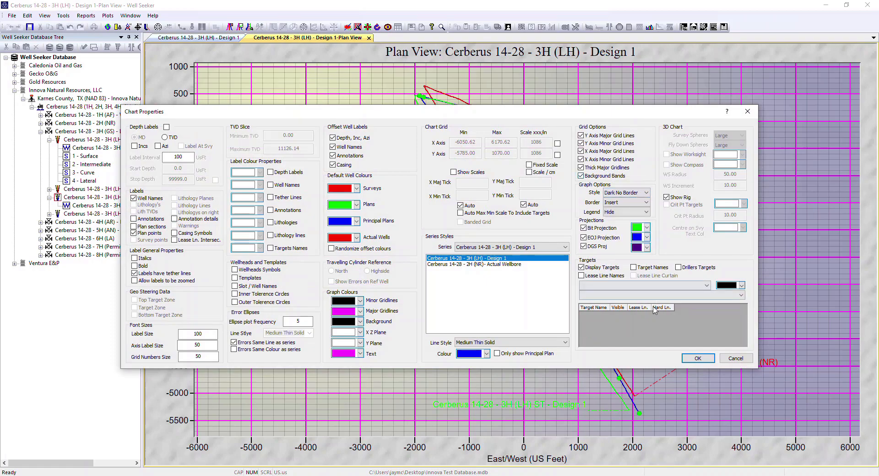
left_click(702, 357)
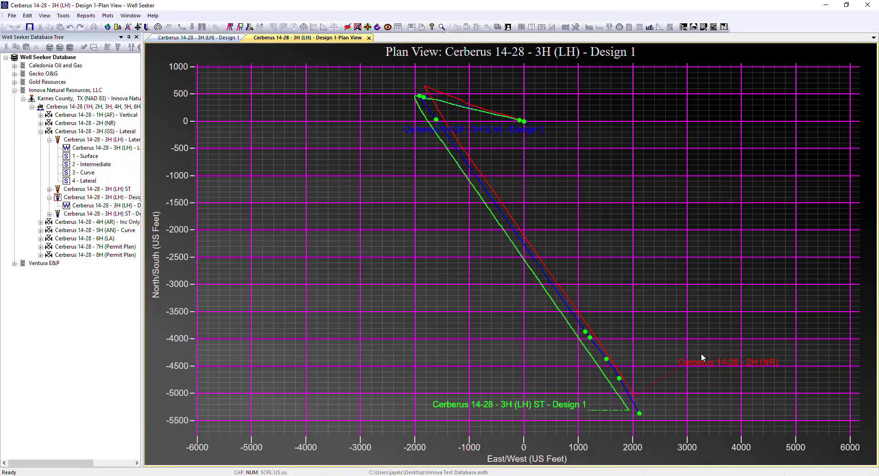
Switch the plan view's graph style back to Light Insert.
double_click(624, 245)
left_click(638, 194)
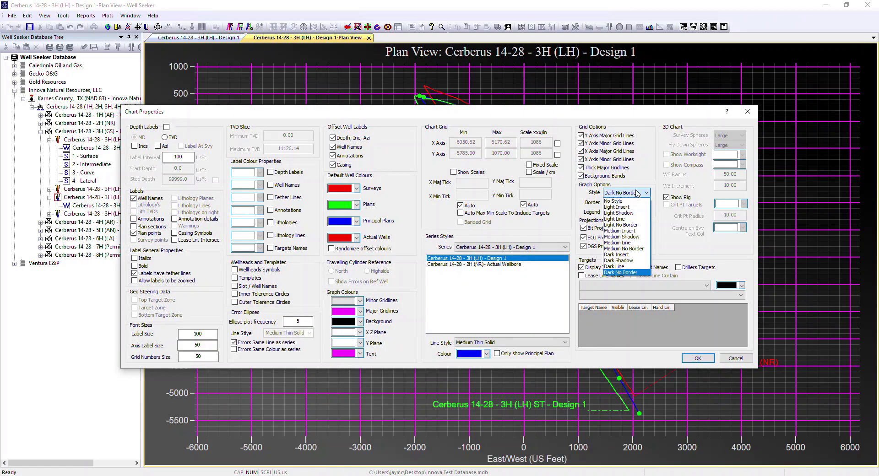
left_click(629, 203)
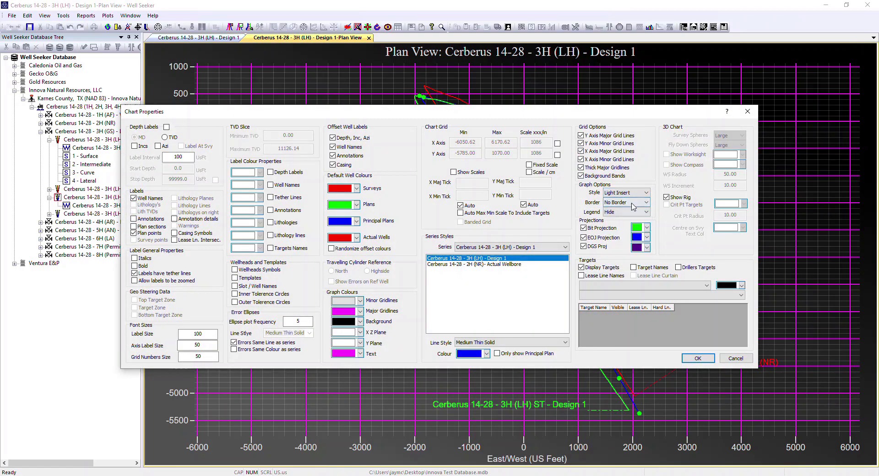
left_click(698, 359)
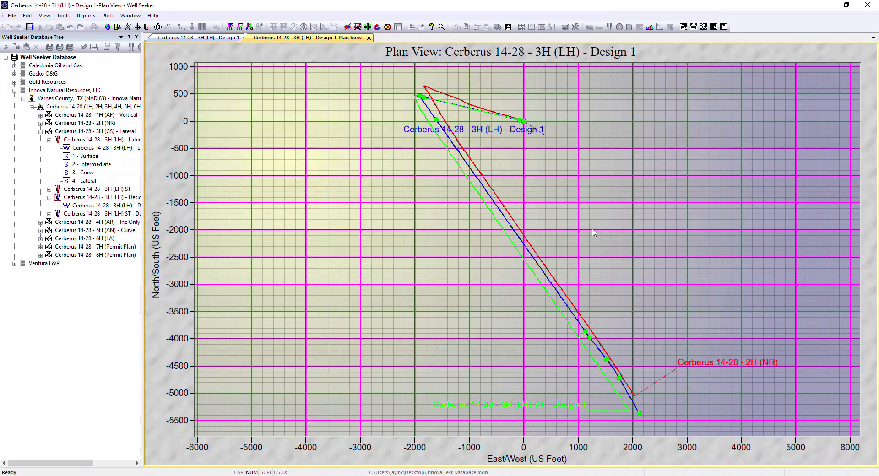
Set the plan view's border to Thick Line and show the series legend above the plot.
double_click(594, 233)
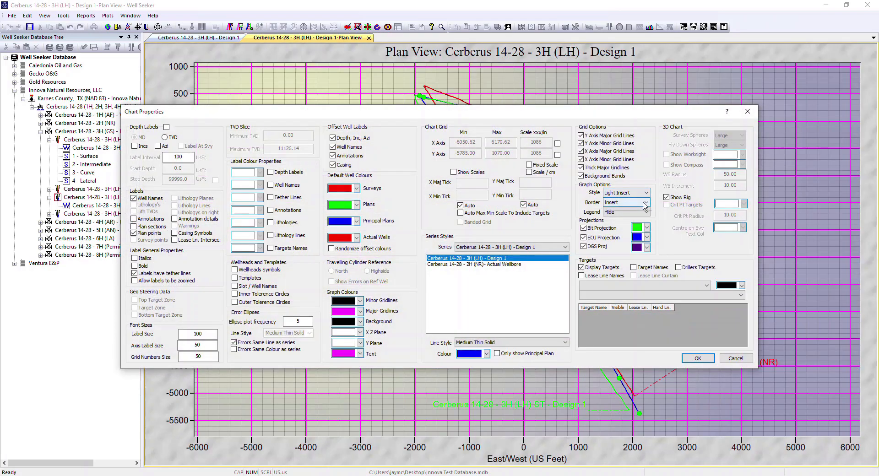
left_click(644, 203)
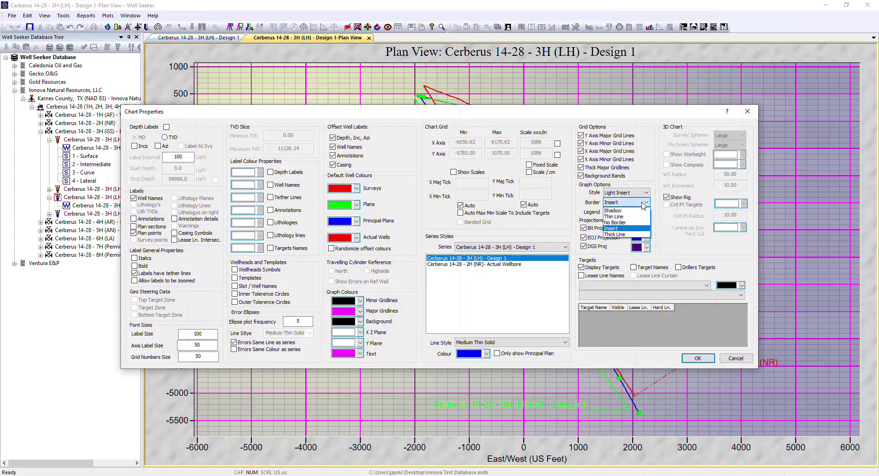
left_click(618, 235)
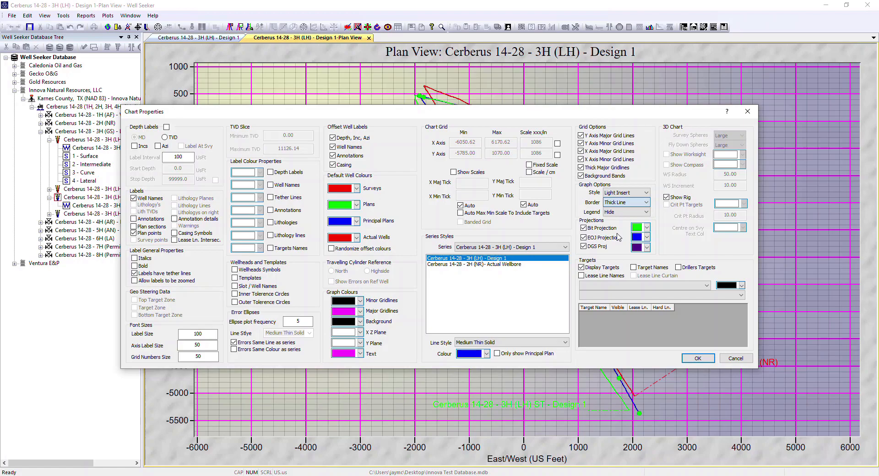
left_click(638, 213)
left_click(609, 226)
left_click(697, 358)
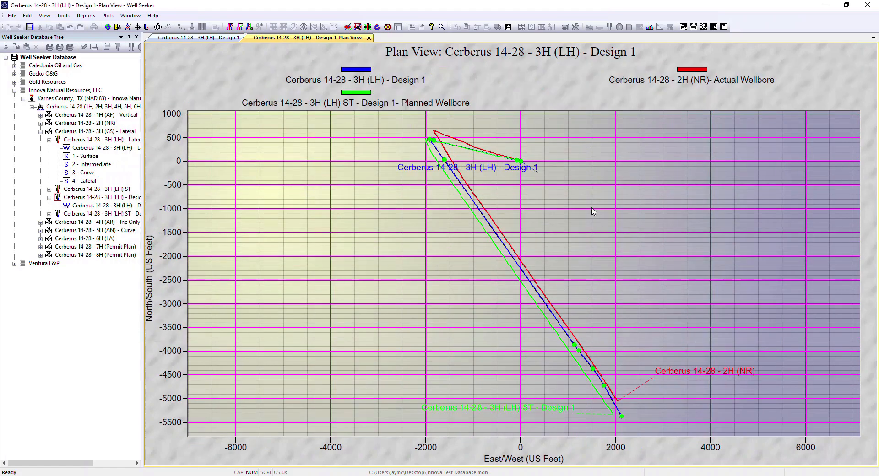
Close and reopen the plan view of Design 1 to discard the chart formatting, and open its Chart Properties.
left_click(369, 38)
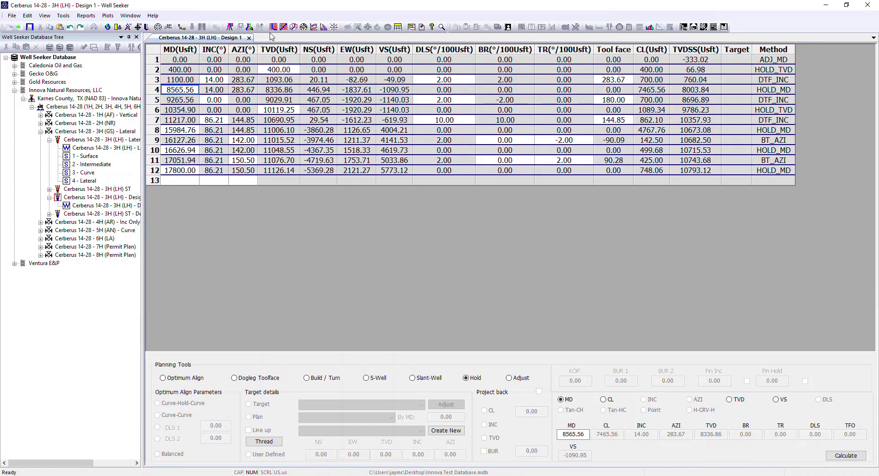
left_click(284, 27)
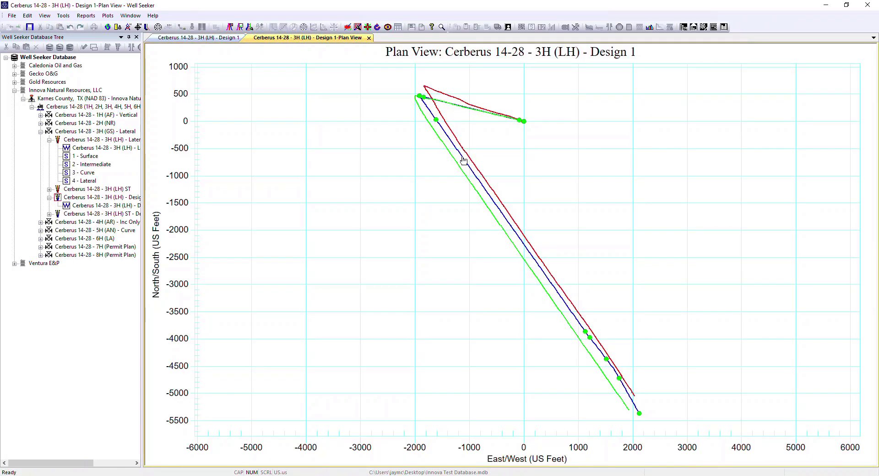
double_click(283, 143)
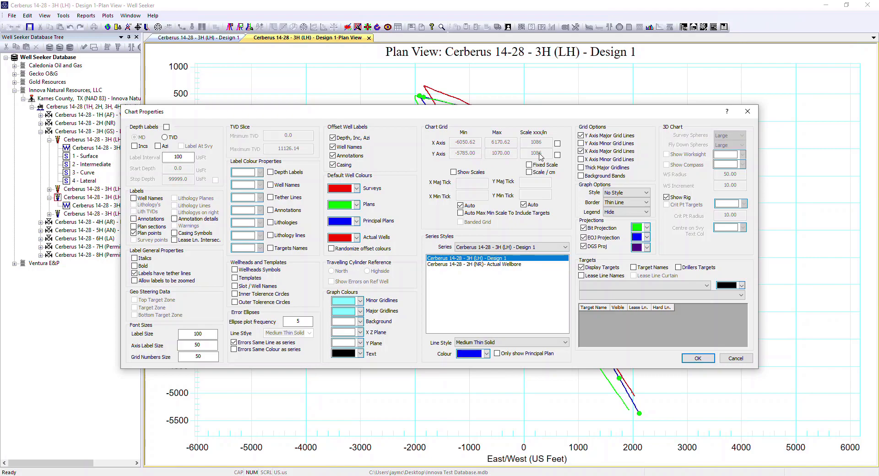
Give the plan view a manual X axis range from -3000 to 3000.
left_click(557, 143)
left_click_drag(569, 113, 598, 112)
double_click(482, 141)
type("-3000")
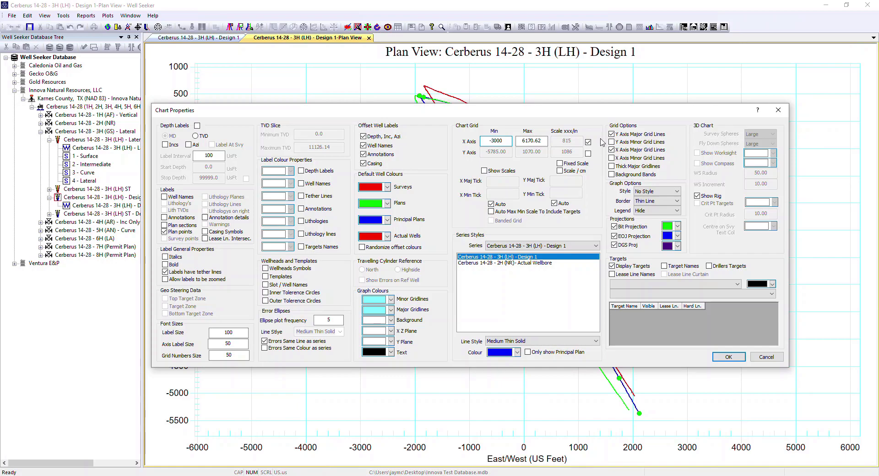
double_click(531, 141)
type("3000")
left_click(740, 358)
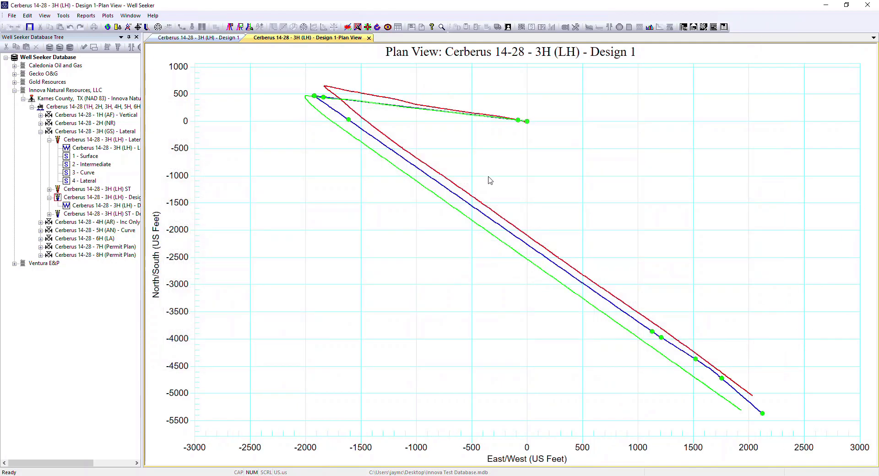
Show the axis scales on the plan view and express them per centimetre.
double_click(535, 145)
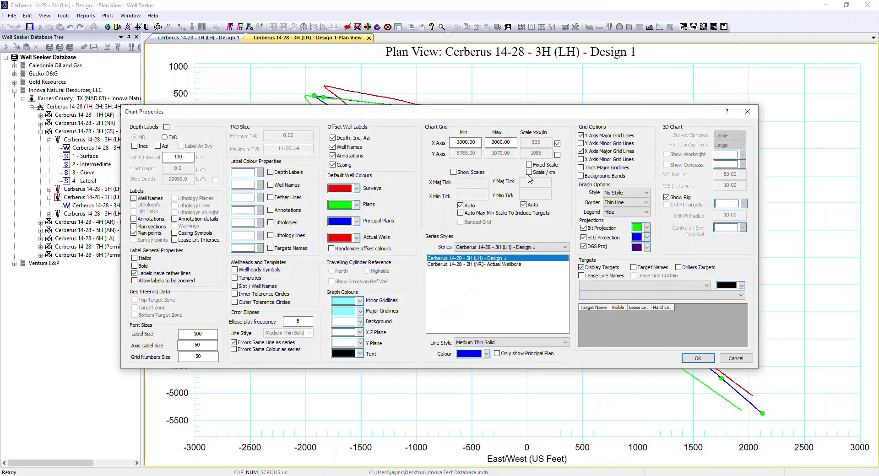
left_click(454, 173)
left_click(698, 358)
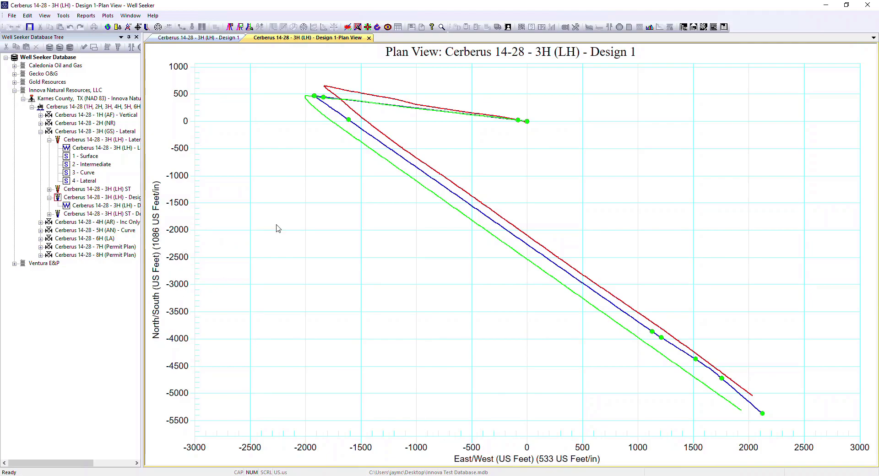
double_click(345, 213)
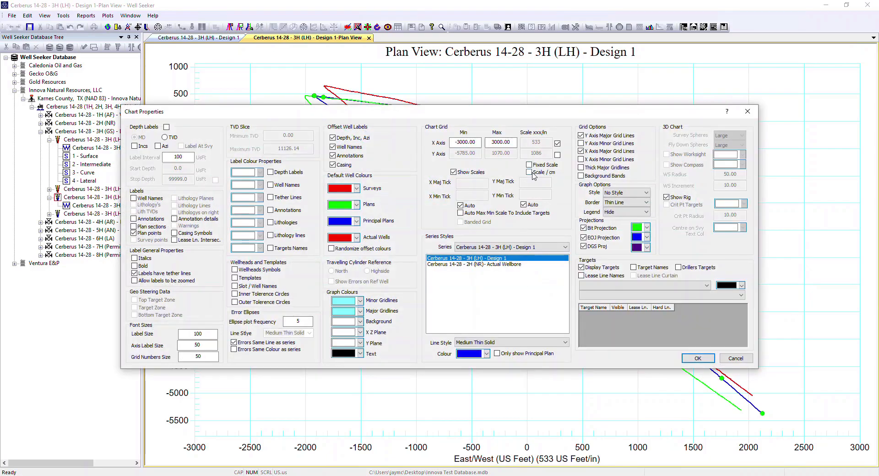
left_click(530, 173)
left_click(698, 358)
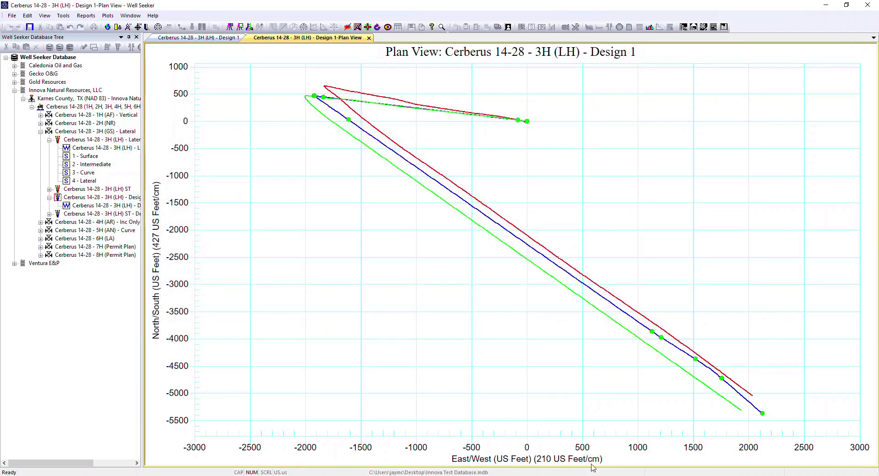
Give the plan view a manual Y axis range from -5500 to 800.
double_click(402, 253)
left_click(557, 155)
double_click(456, 152)
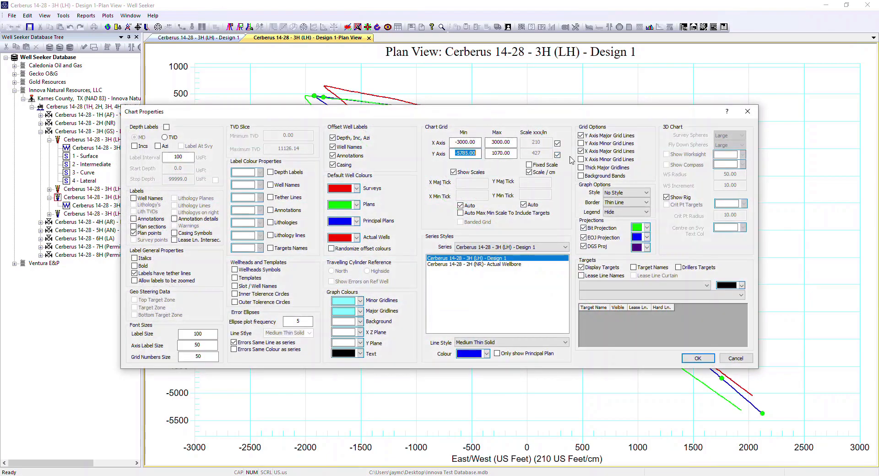
left_click_drag(550, 117, 580, 92)
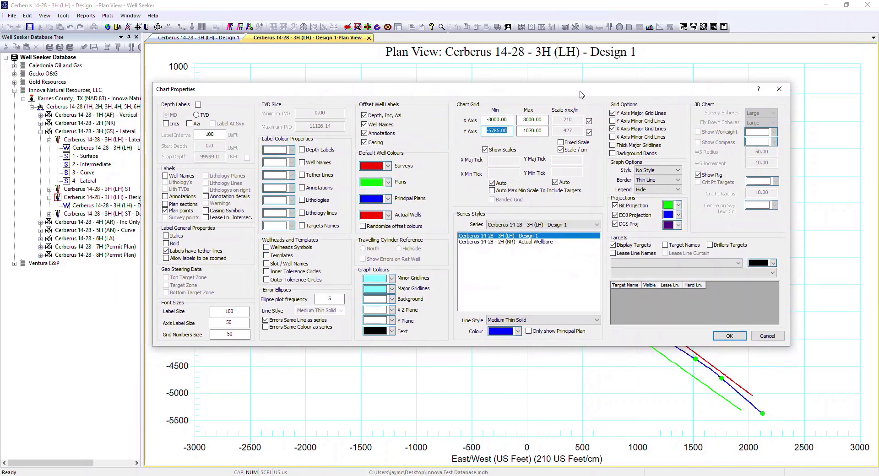
type("-")
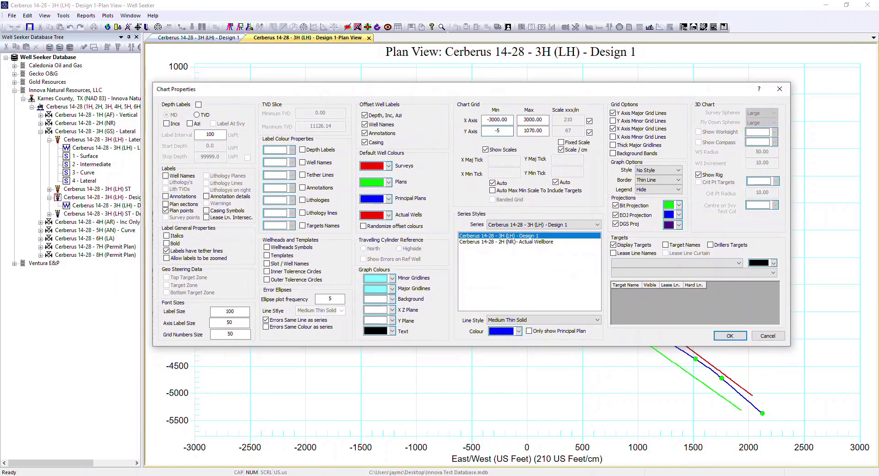
type("5500")
key("Tab")
left_click_drag(577, 96, 581, 124)
type("8")
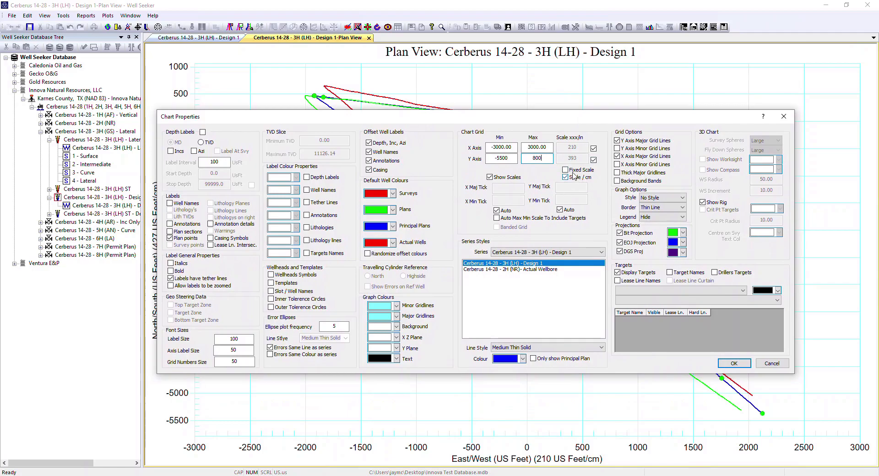
left_click(734, 364)
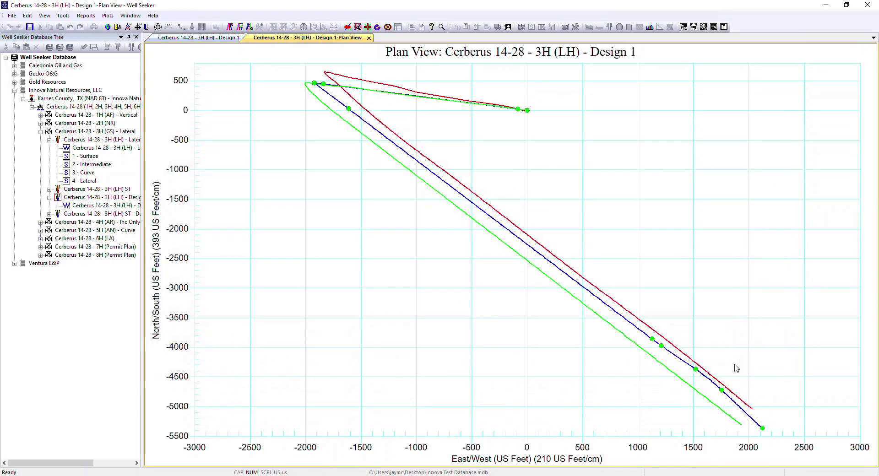
Disable automatic X axis ticks and set the major tick to 1000 and the minor tick to 200.
double_click(369, 176)
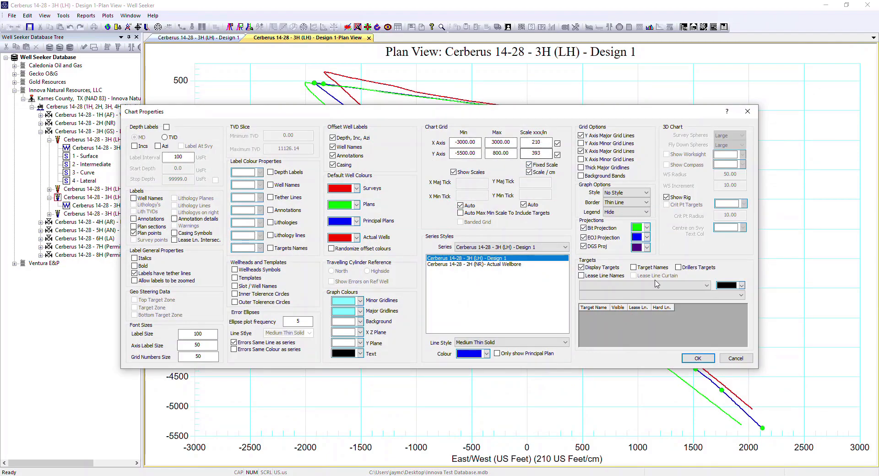
left_click(697, 358)
left_click(461, 206)
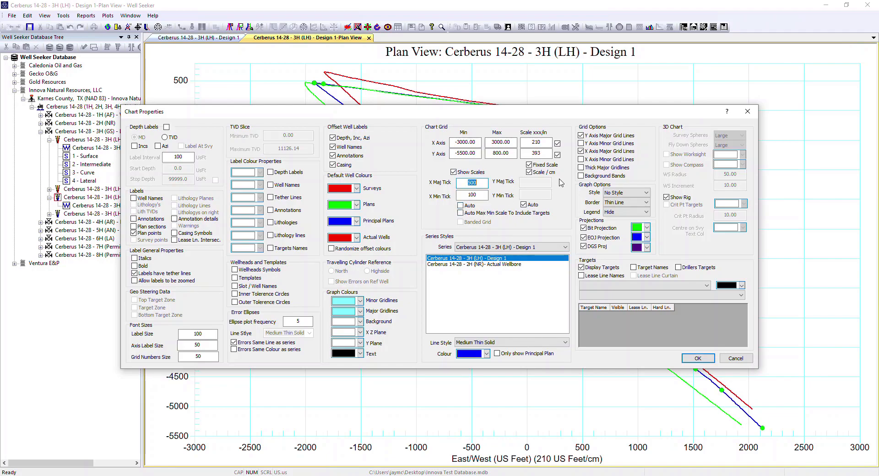
type("1000")
double_click(464, 194)
type("2")
left_click(701, 358)
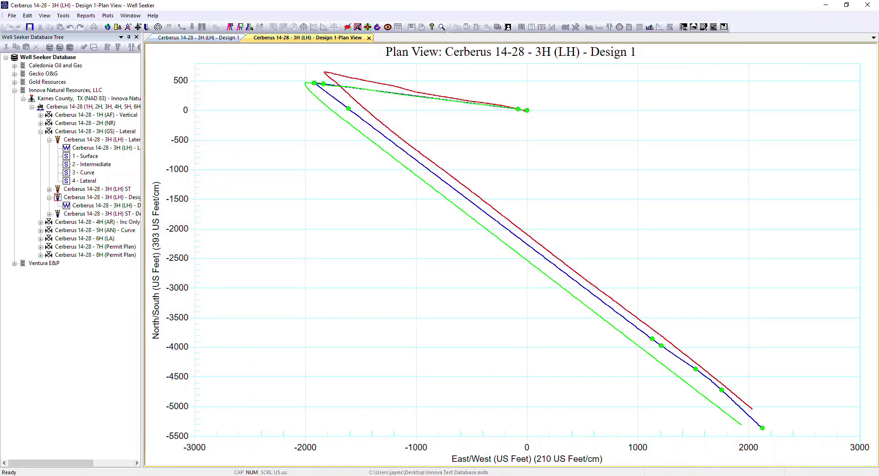
Try the automatic max/min scaling that includes targets in the plan view's Chart Properties.
double_click(273, 270)
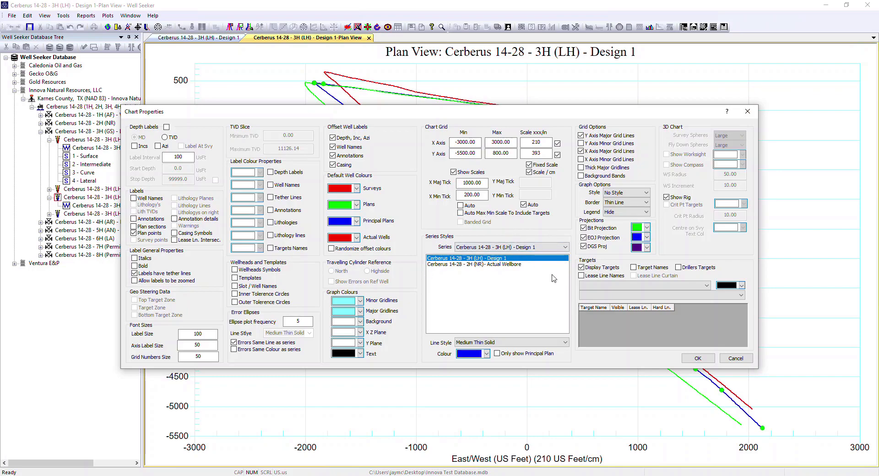
left_click(461, 214)
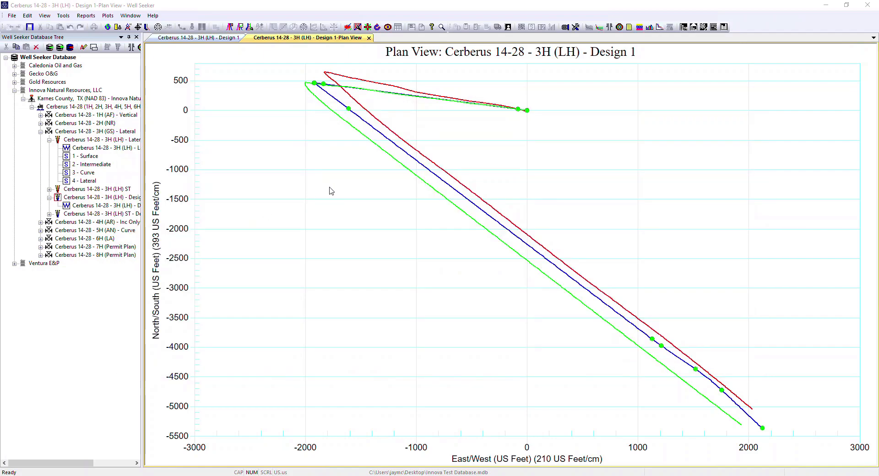
Display the targets on the plan view, return both axes to automatic ranges, and turn off the scale display and per-centimetre option.
double_click(329, 187)
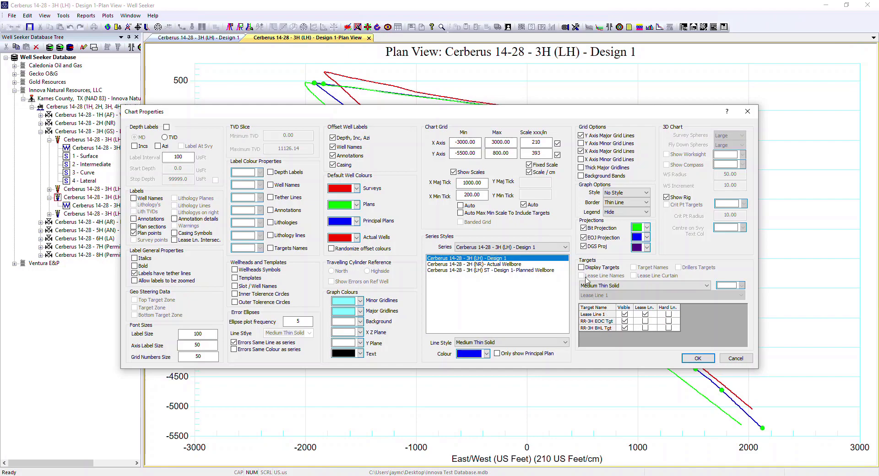
left_click(593, 269)
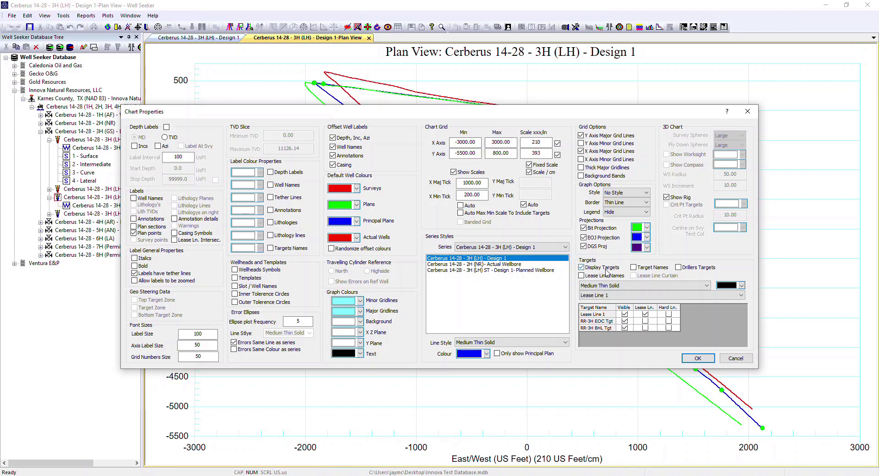
left_click(557, 143)
left_click(557, 155)
left_click(529, 173)
left_click(454, 173)
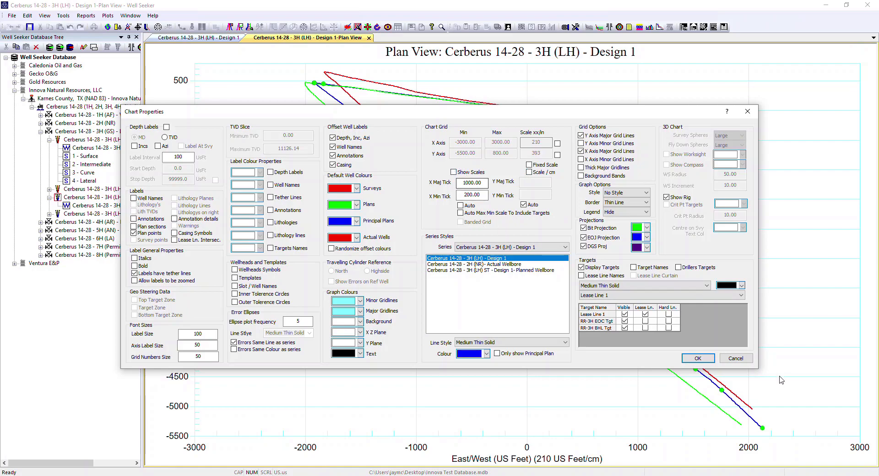
left_click(698, 358)
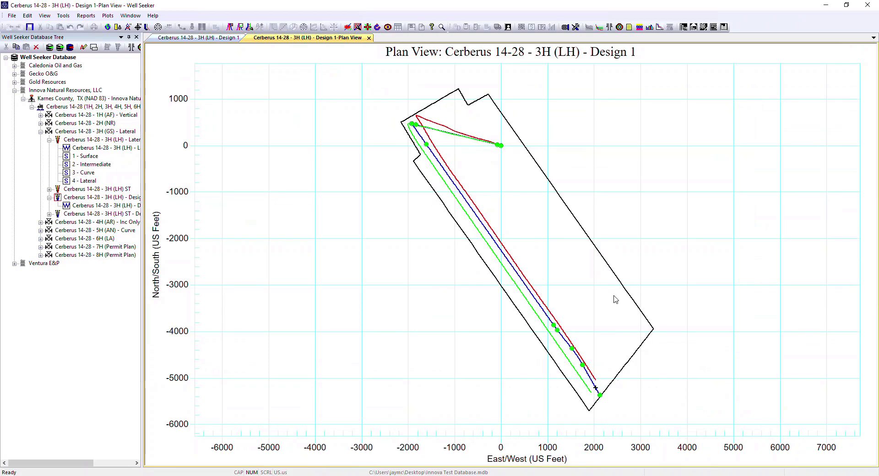
scroll(610, 392, "up", 5)
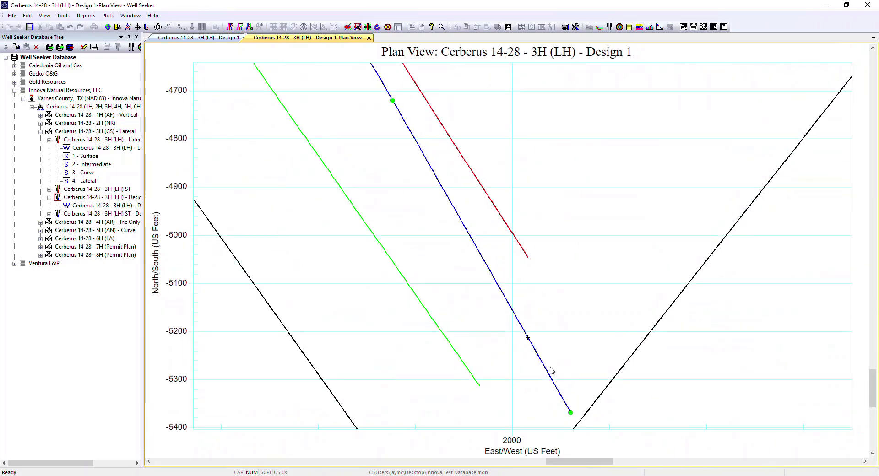
scroll(549, 369, "up", 2)
scroll(510, 315, "down", 5)
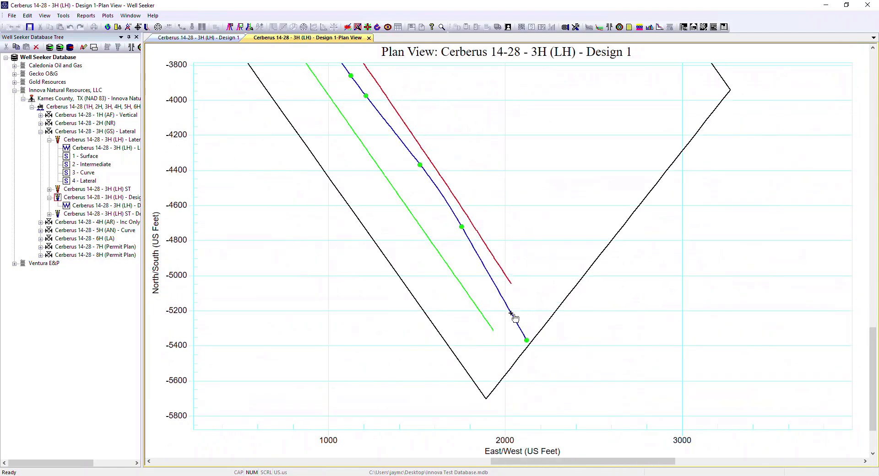
Show the target names on the plan view and move the target labels outward from the well paths.
double_click(433, 291)
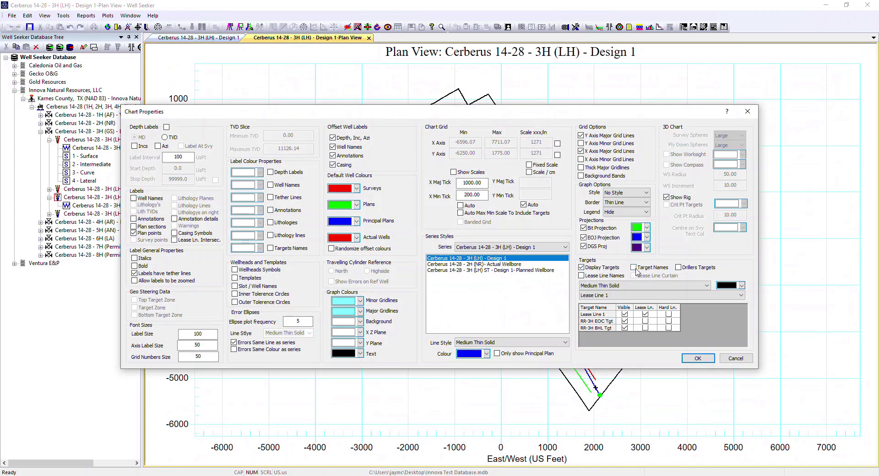
left_click(635, 268)
left_click(707, 360)
left_click_drag(629, 384, 672, 375)
left_click_drag(439, 145, 396, 145)
Style Lease Line 1 as a magenta Thin Dotted line, leaving the two RR-3H targets at their own line settings.
double_click(397, 184)
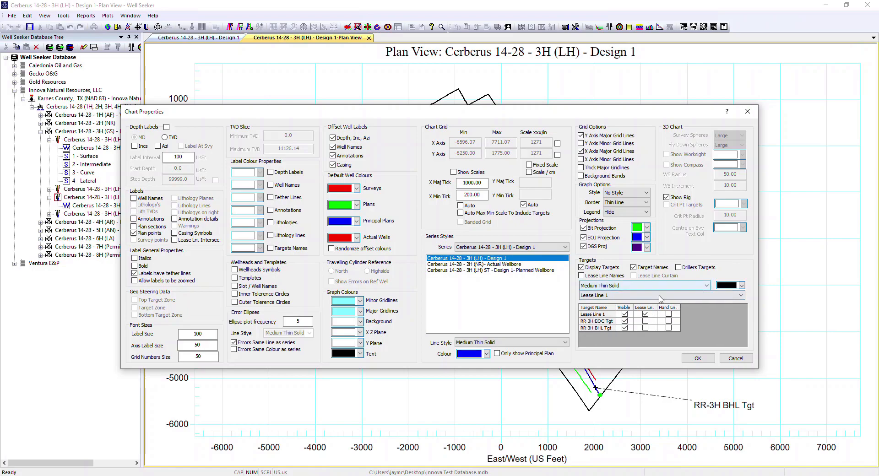
left_click(604, 315)
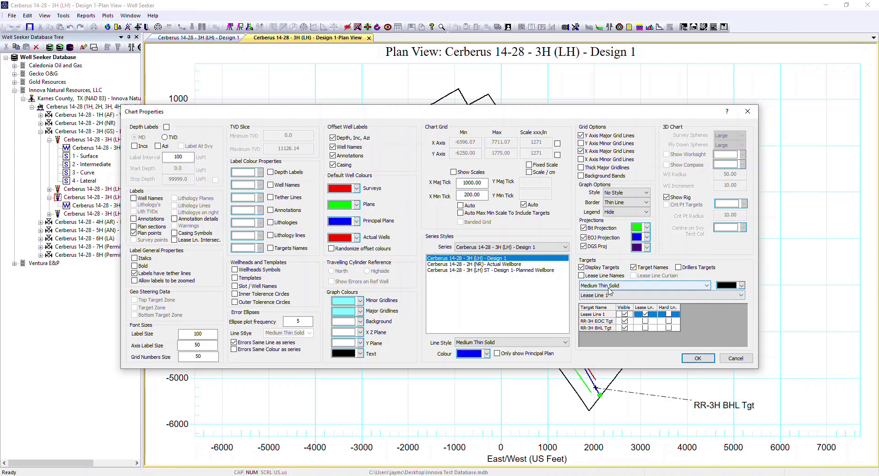
left_click(601, 322)
left_click(601, 329)
left_click(602, 321)
left_click(601, 315)
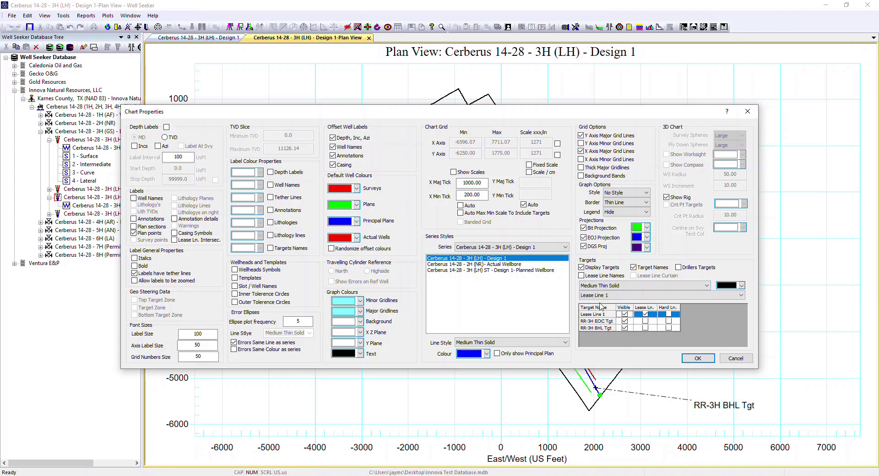
left_click(741, 286)
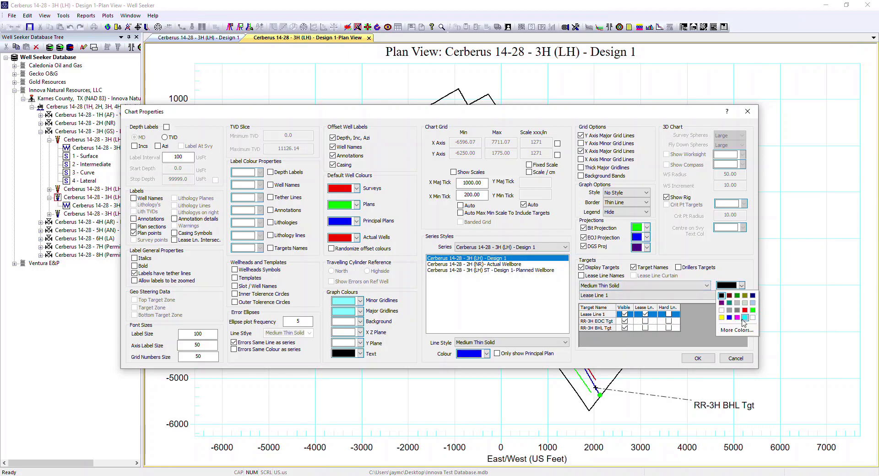
left_click(737, 317)
left_click(704, 286)
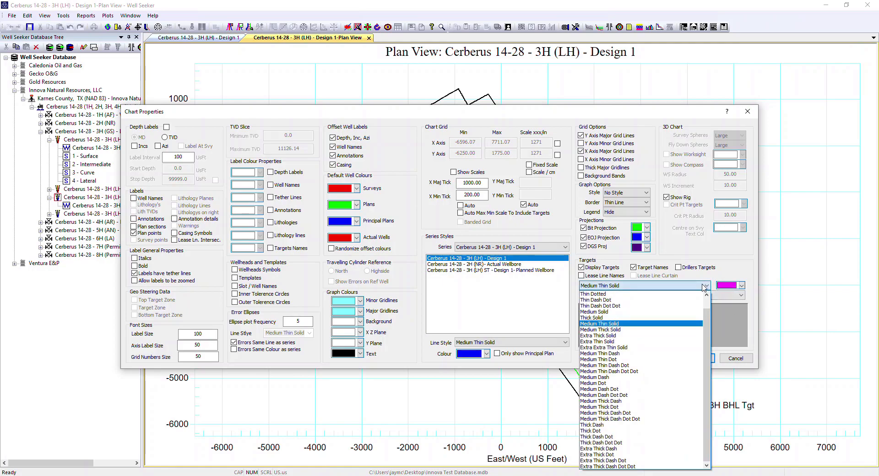
left_click(653, 294)
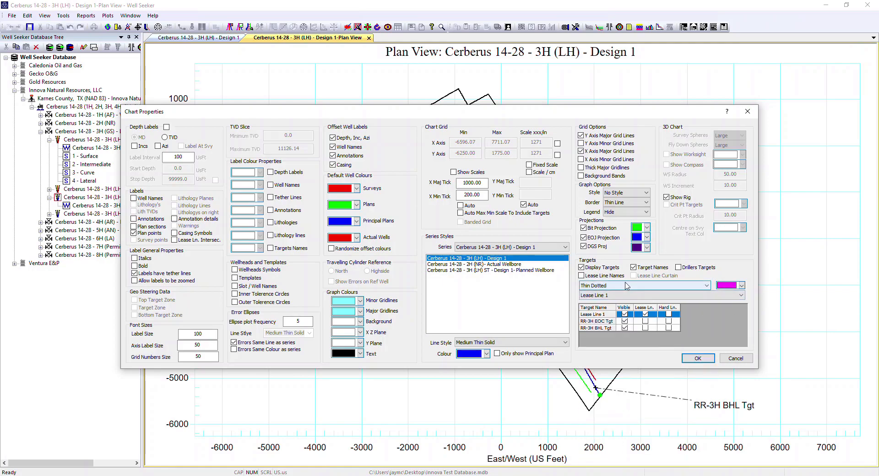
left_click(606, 322)
left_click(602, 327)
left_click(603, 322)
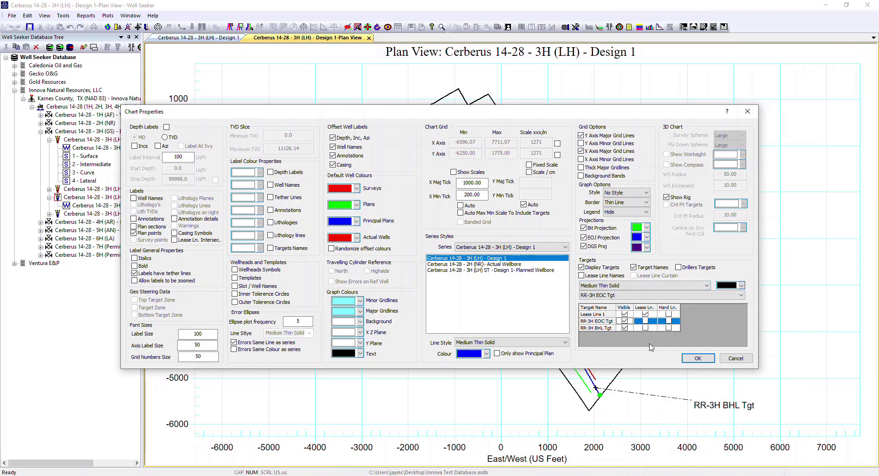
left_click(697, 358)
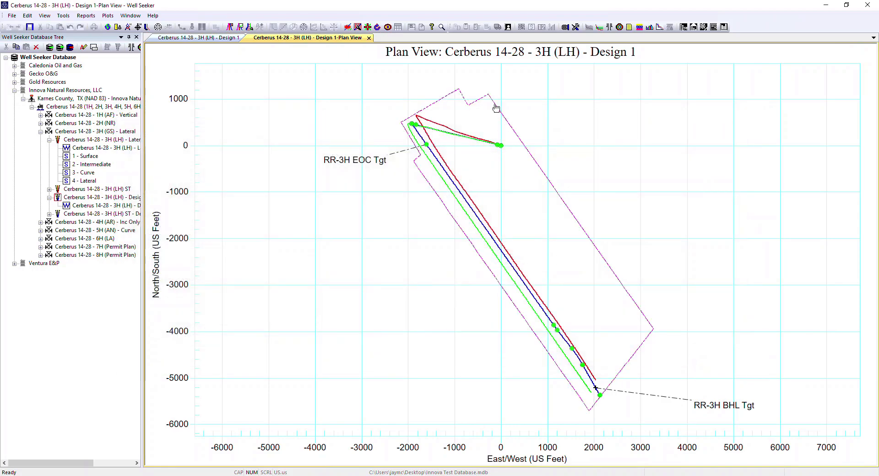
scroll(495, 109, "up", 4)
scroll(495, 162, "down", 5)
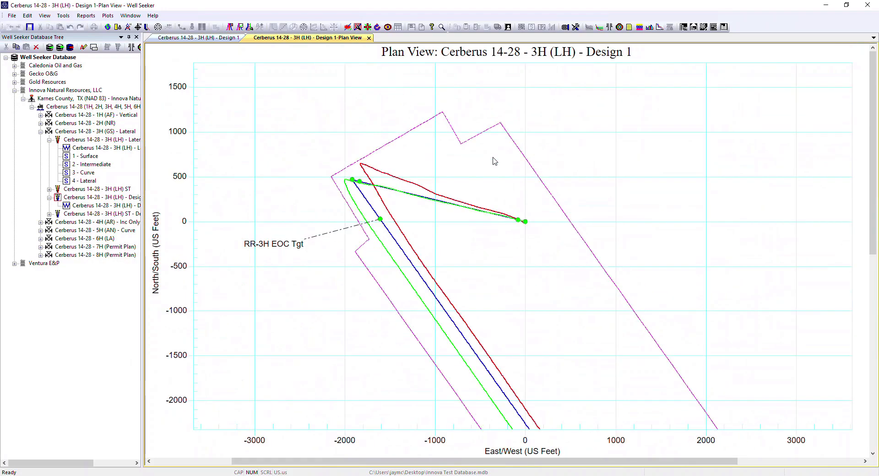
Make Lease Line 1 not visible on the plan view.
double_click(432, 258)
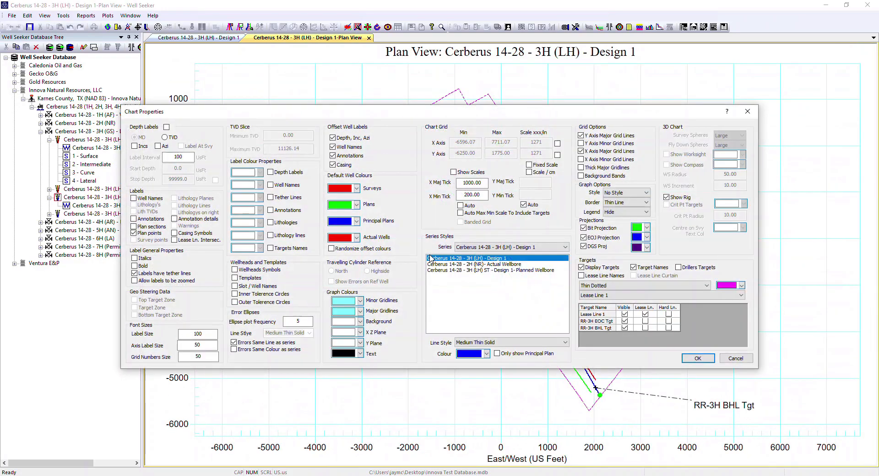
left_click(604, 320)
left_click(604, 314)
left_click(625, 314)
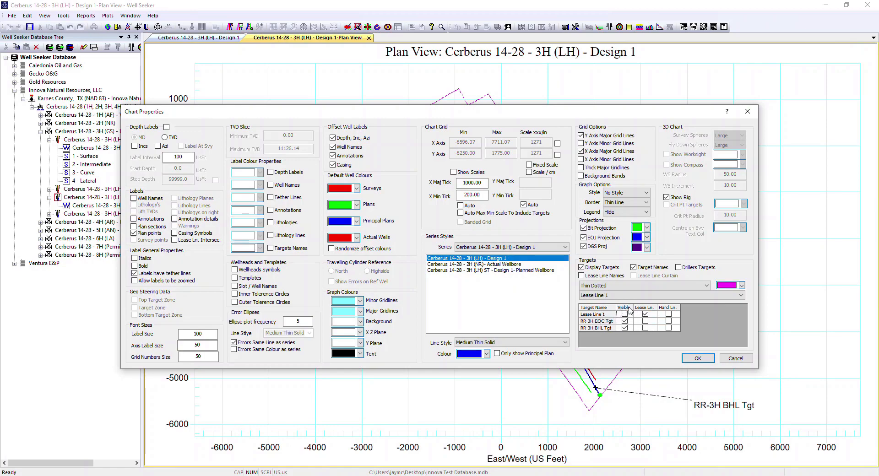
left_click(694, 359)
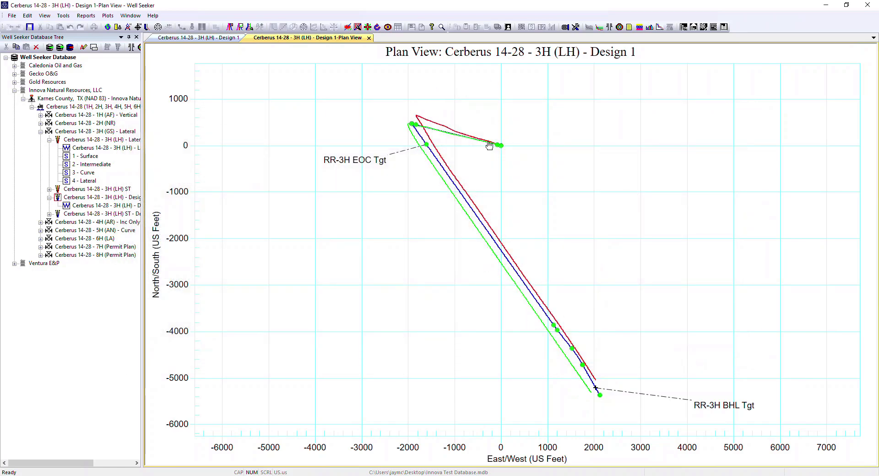
Leave the plan view's chart properties unchanged, close the plan view and open the 3D view of Cerberus 14-28 - 3H (LH) - Design 1.
double_click(426, 210)
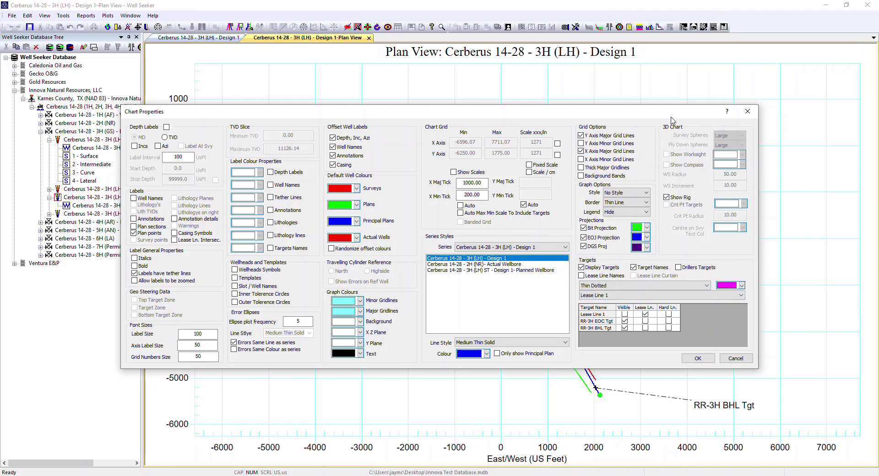
left_click(747, 111)
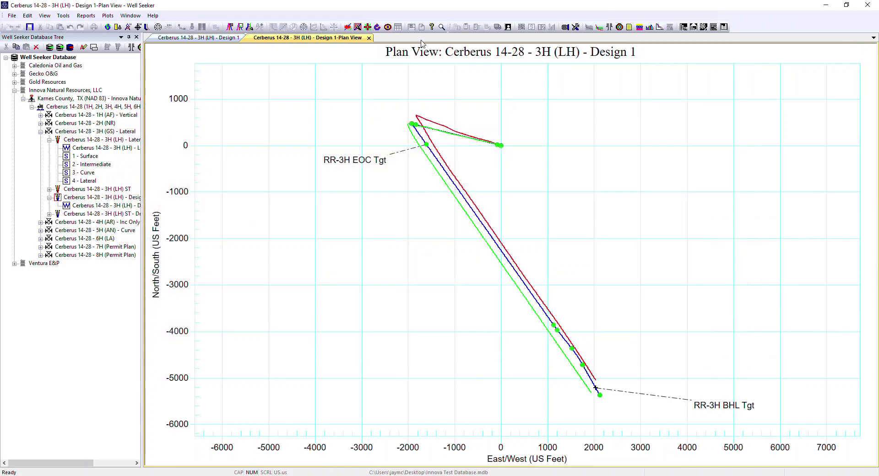
left_click(369, 38)
left_click(293, 27)
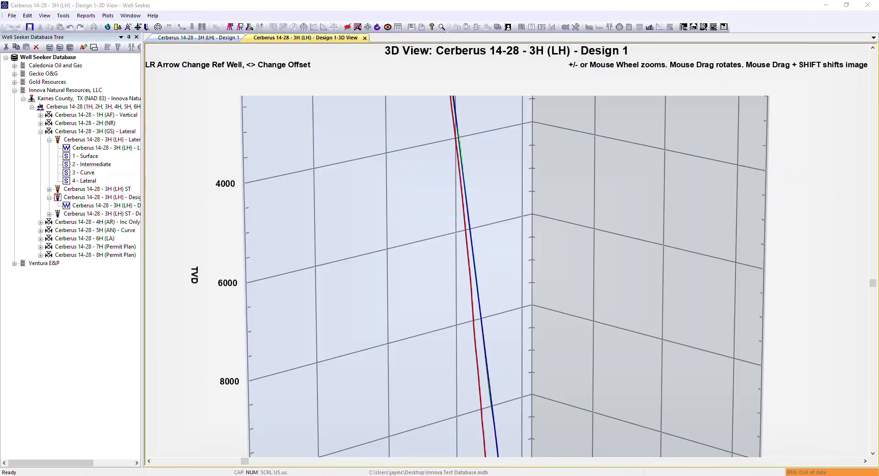
Center the 3D view on the survey and go to the top of the well.
right_click(390, 188)
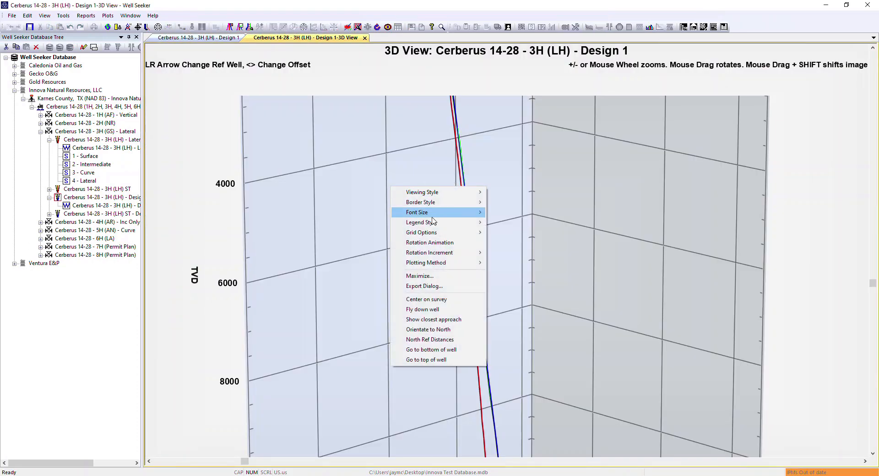
left_click(447, 282)
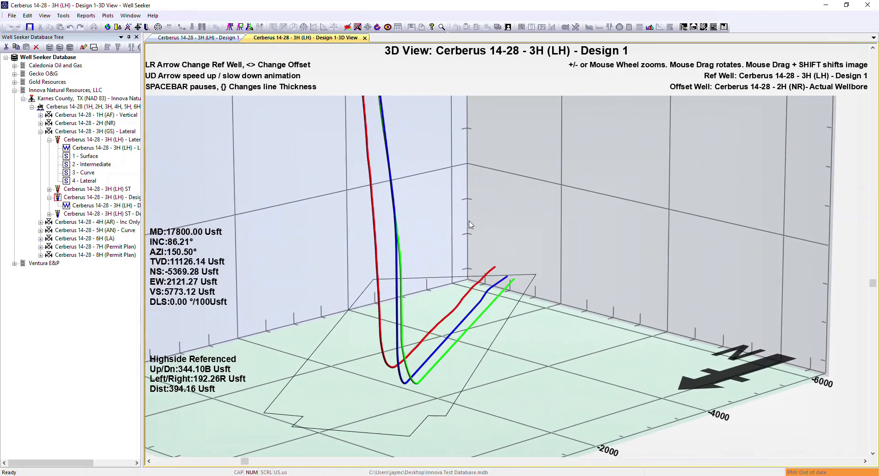
right_click(469, 223)
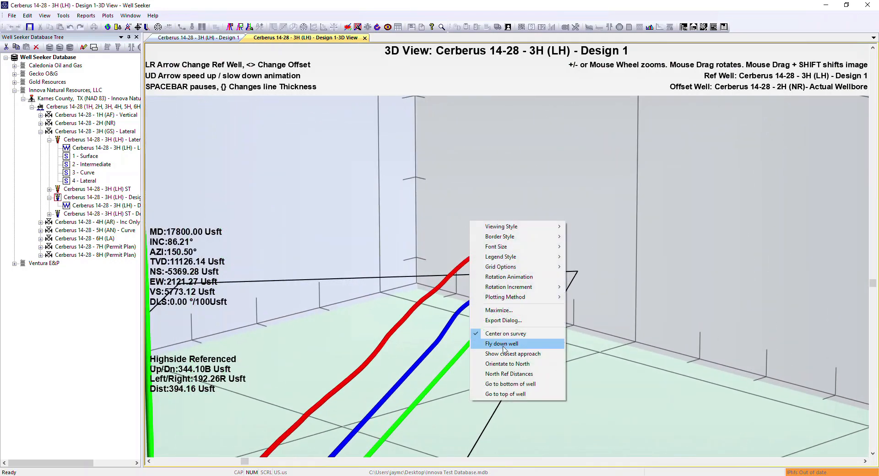
left_click(506, 395)
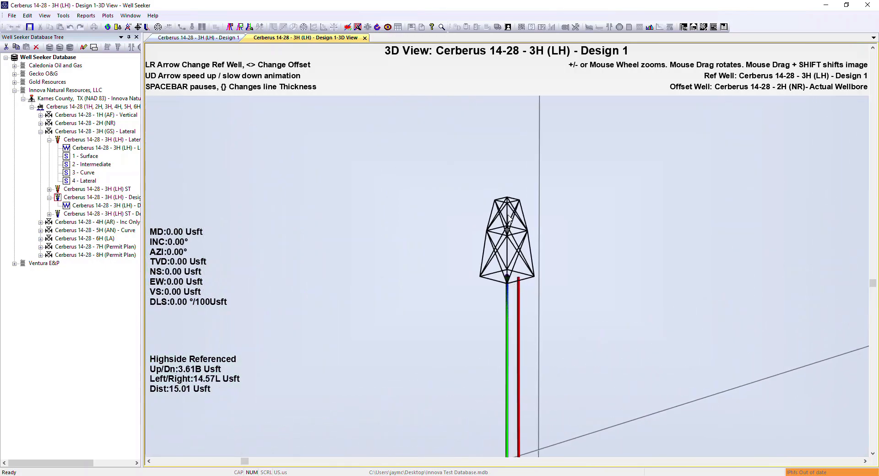
Turn off the rig display in the 3D view and go to the bottom of the well.
double_click(393, 185)
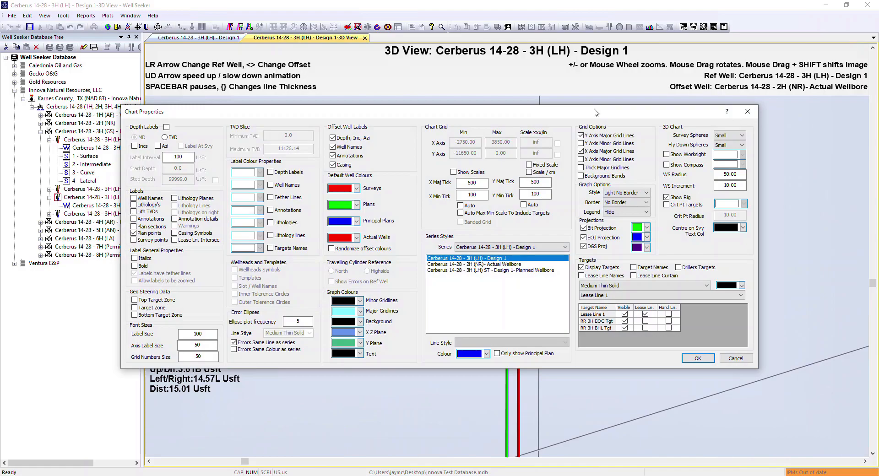
left_click_drag(595, 112, 289, 76)
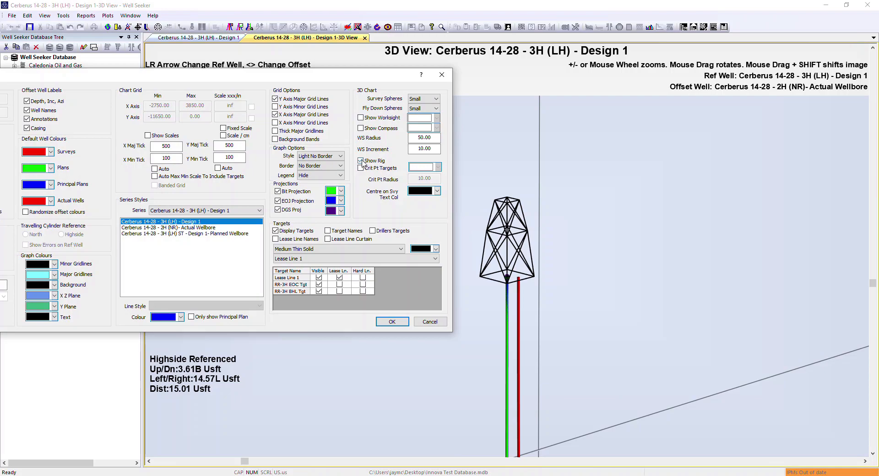
left_click(392, 322)
right_click(363, 157)
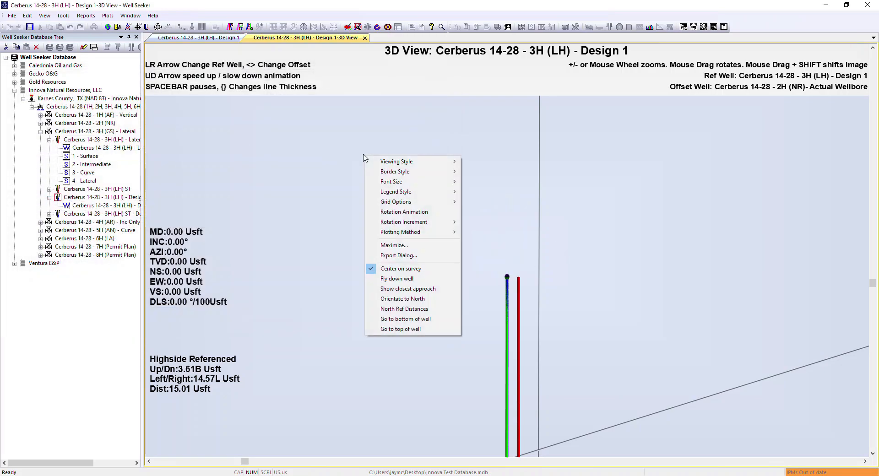
left_click(431, 322)
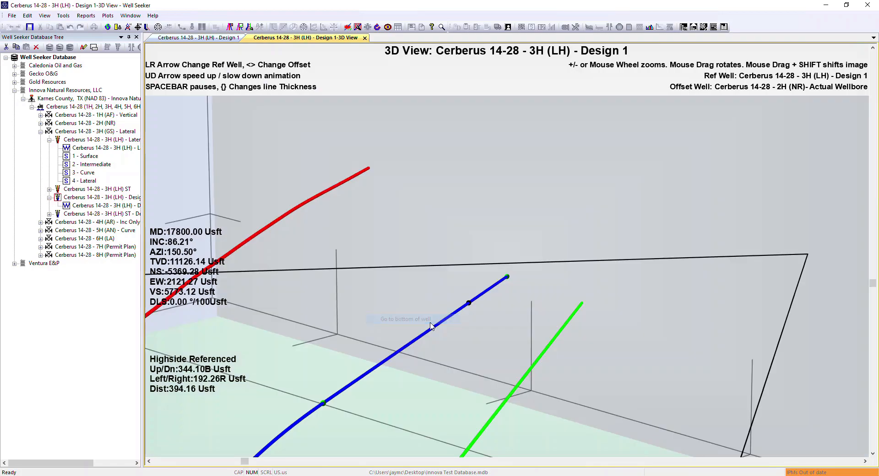
Show the worksight and the compass at the bottom of the well, with the survey spheres set to Small.
double_click(553, 168)
left_click_drag(617, 113, 264, 38)
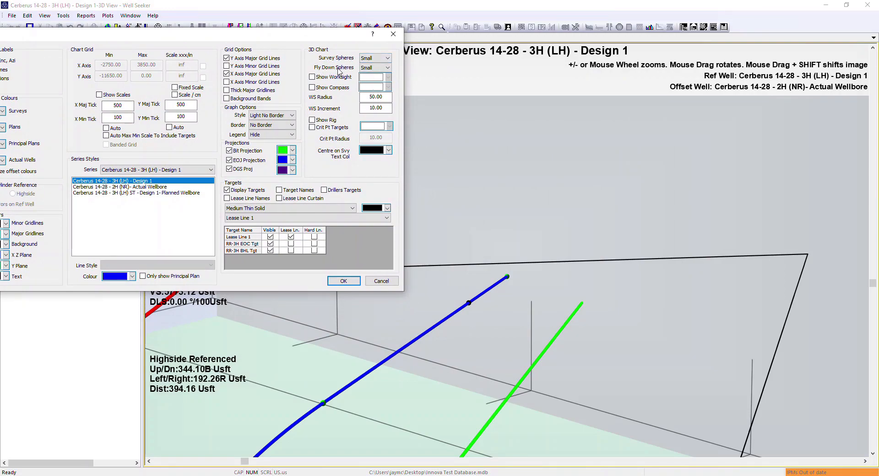
left_click(388, 58)
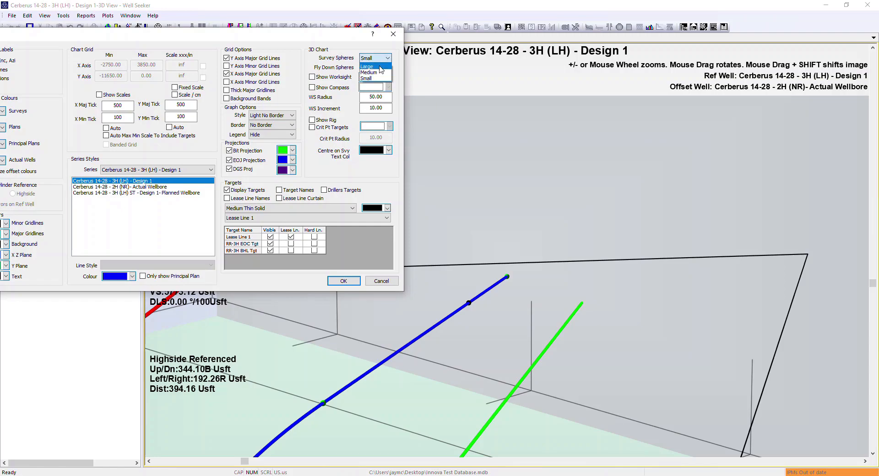
left_click(379, 79)
left_click(322, 78)
left_click(319, 87)
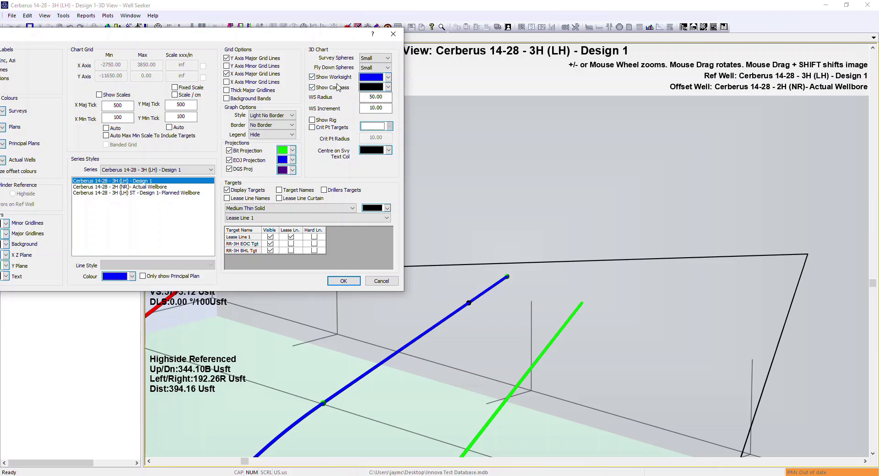
left_click(344, 280)
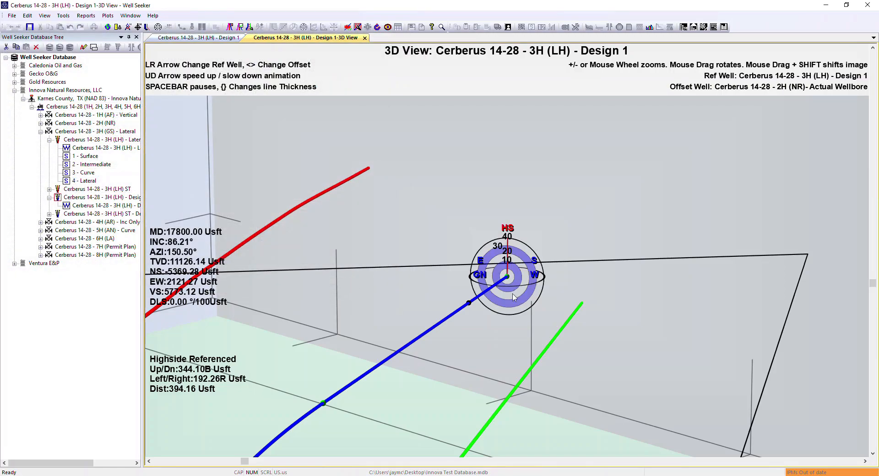
Inspect the worksight and compass from several angles, then hide both in the 3D chart options.
scroll(508, 287, "up", 5)
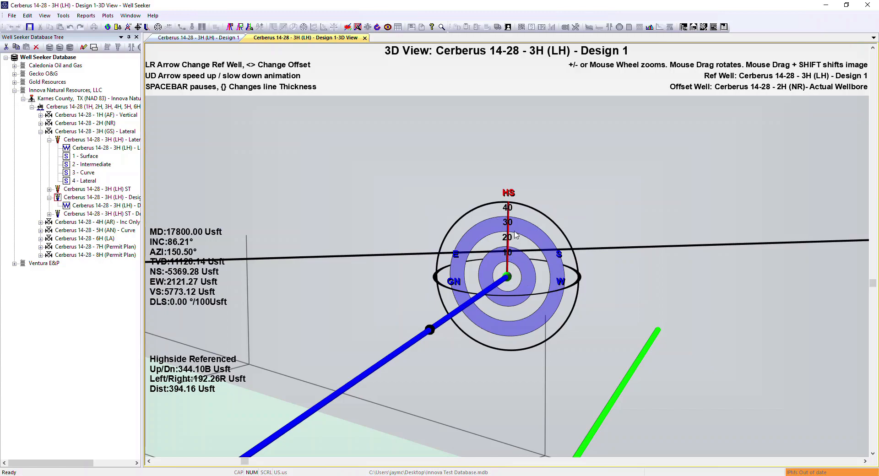
left_click_drag(600, 269, 512, 347)
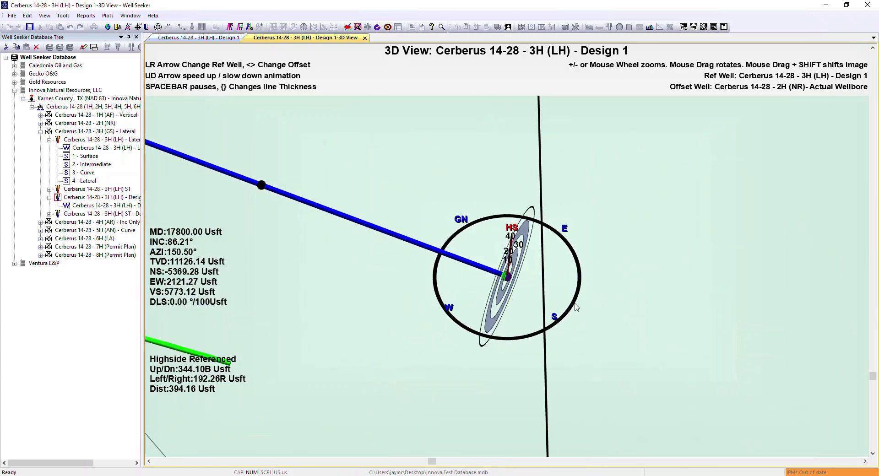
left_click_drag(325, 253, 325, 201)
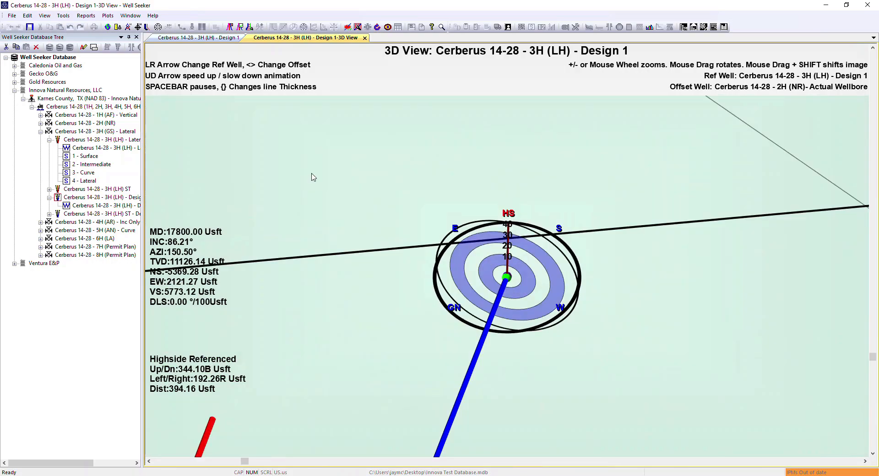
double_click(312, 177)
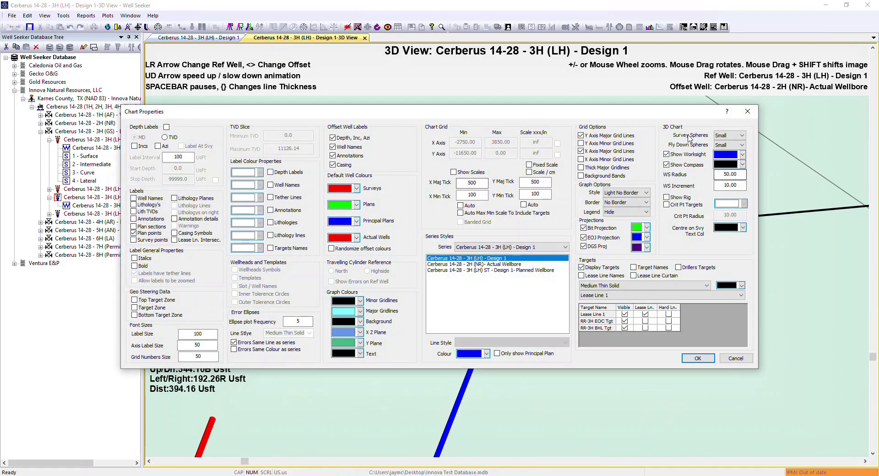
left_click_drag(672, 113, 433, 74)
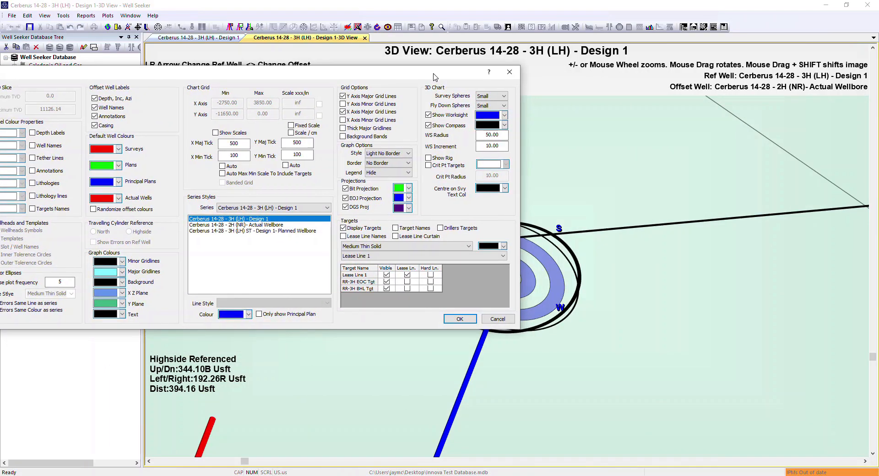
left_click(429, 116)
left_click(429, 125)
left_click(460, 319)
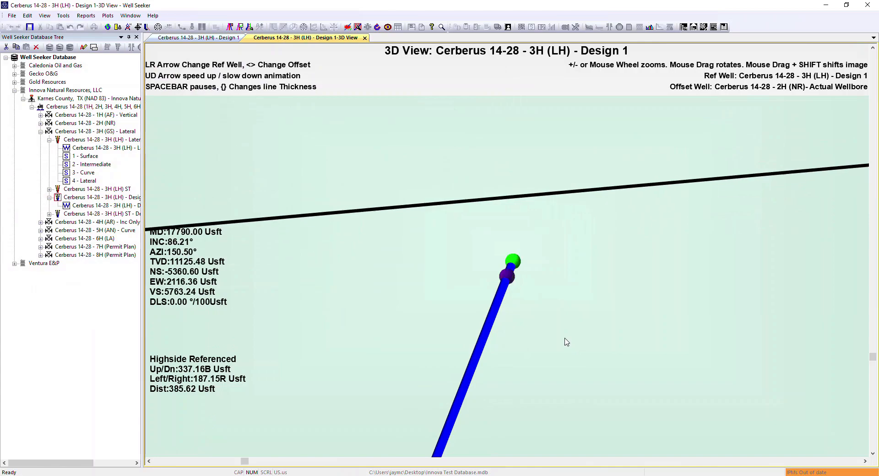
Set the fly down spheres to Medium in the 3D chart options.
left_click_drag(567, 342, 438, 268)
double_click(416, 259)
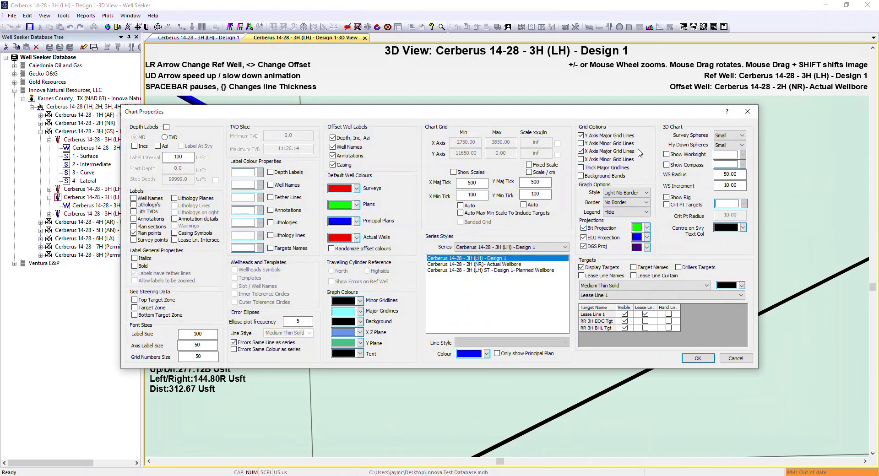
left_click(726, 151)
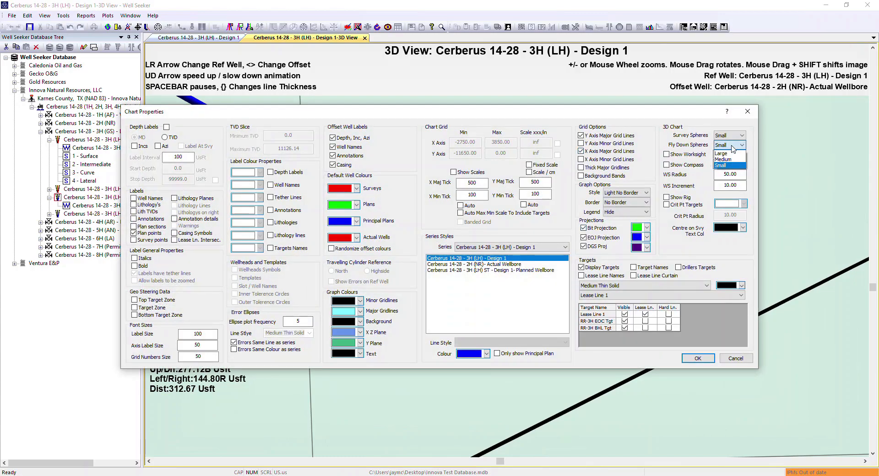
left_click(727, 159)
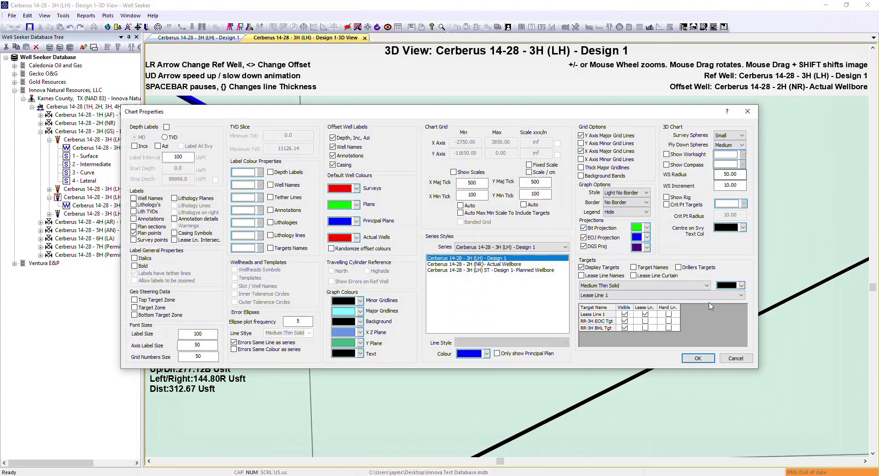
left_click(703, 359)
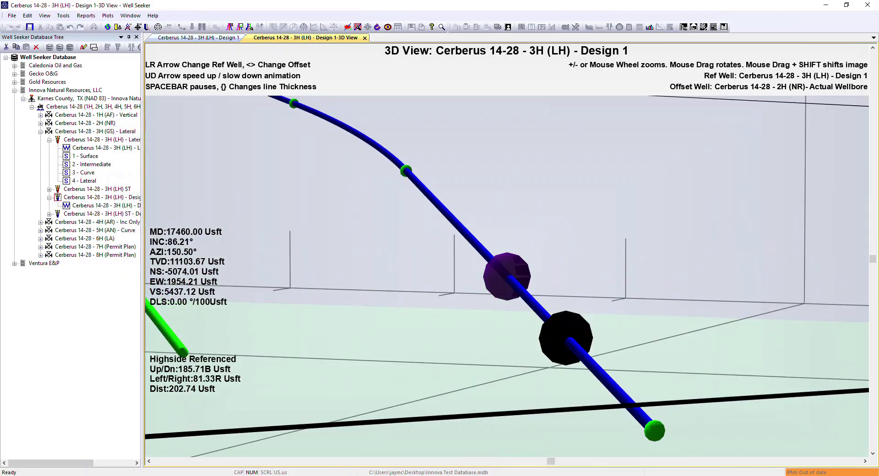
Show the critical point targets along the well in green with a 10.00 radius.
double_click(408, 251)
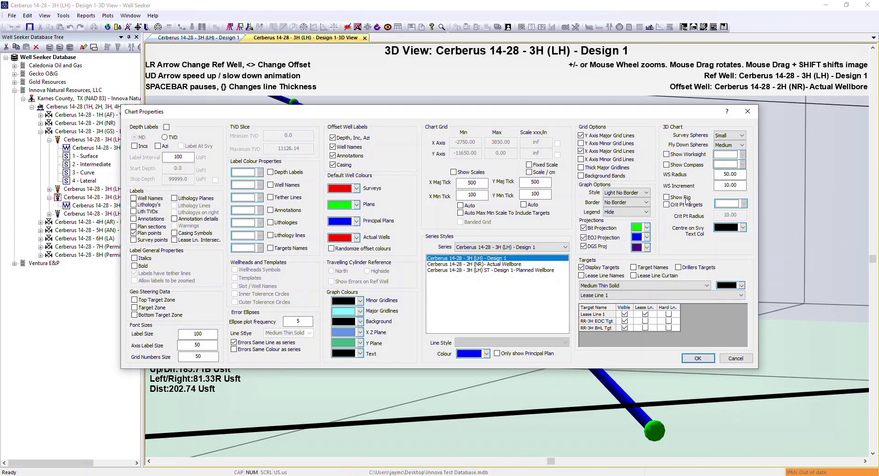
left_click(667, 206)
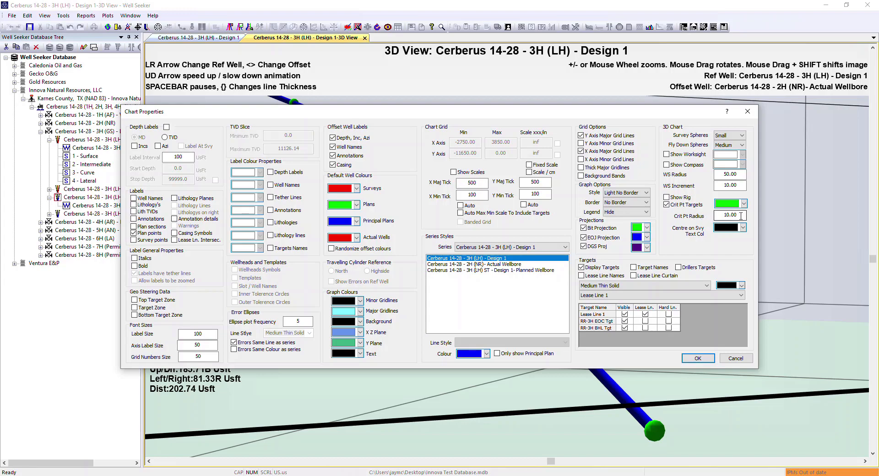
left_click(707, 361)
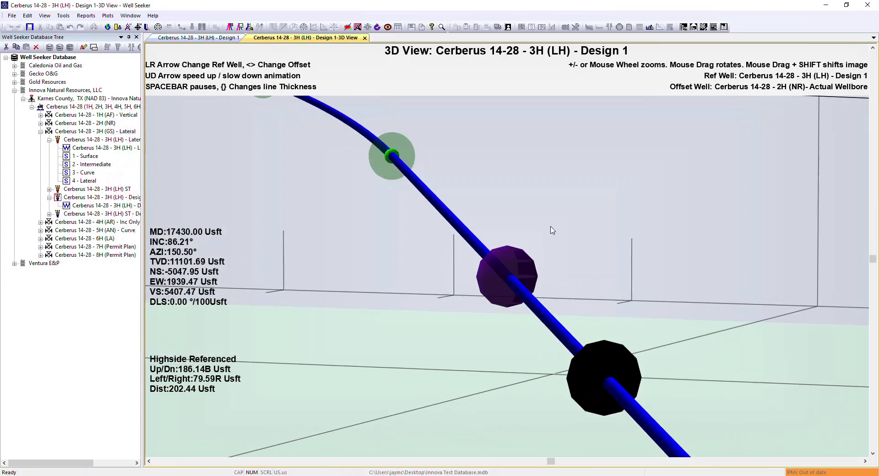
scroll(575, 217, "down", 1)
mouse_move(596, 231)
left_mouse_down()
mouse_move(593, 238)
mouse_move(600, 224)
left_mouse_up()
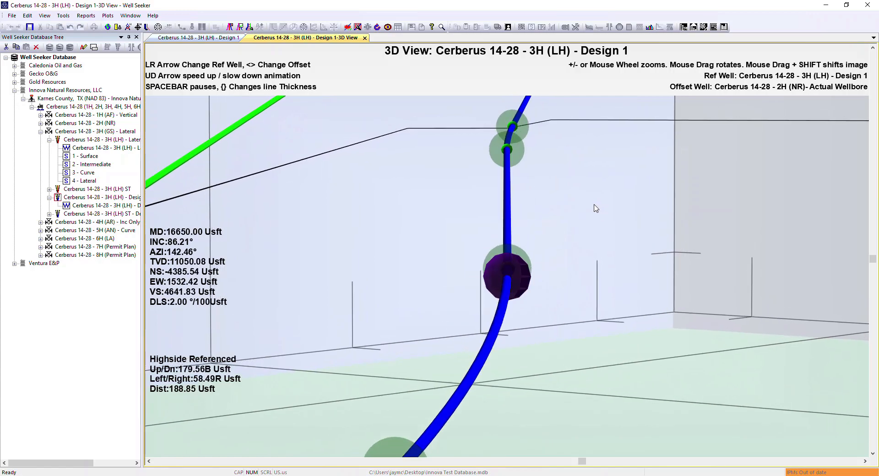
Set the Centre on Svy text colour to red.
double_click(395, 229)
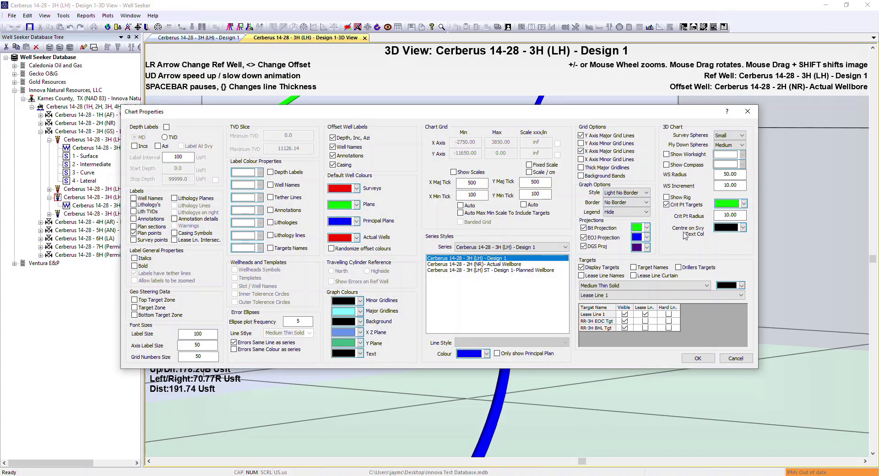
left_click(743, 228)
left_click(742, 253)
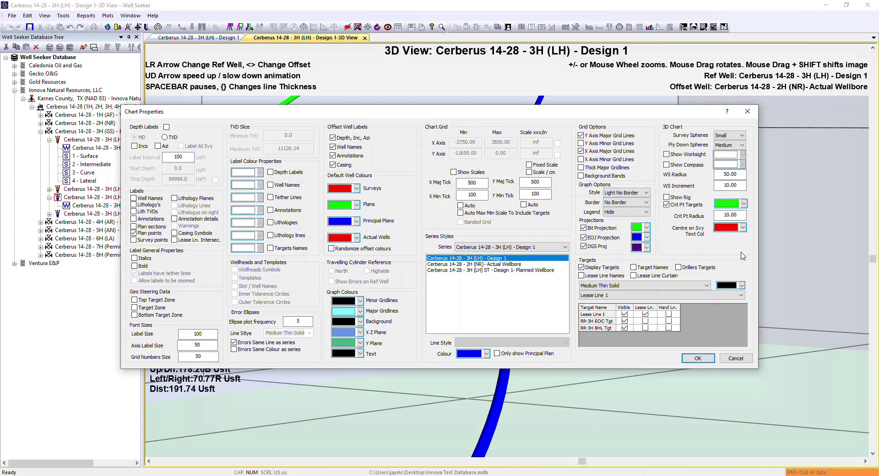
left_click(697, 359)
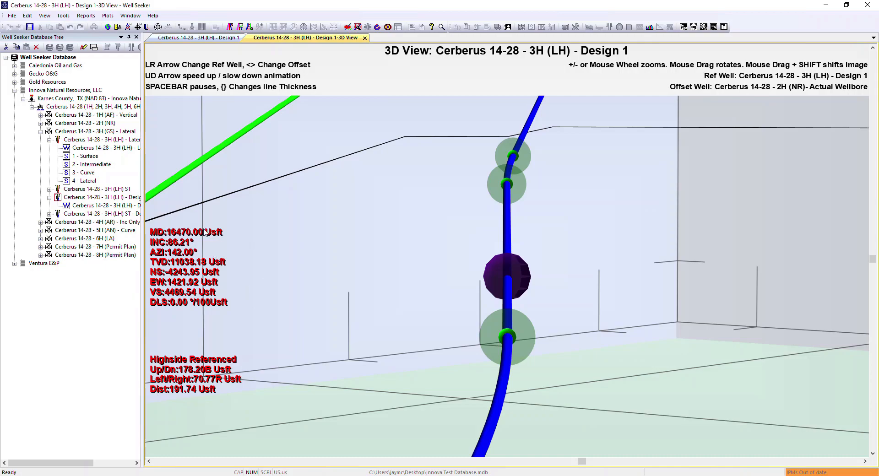
Set the Centre on Svy text colour back to black and display the survey points along the wells.
right_click(306, 225)
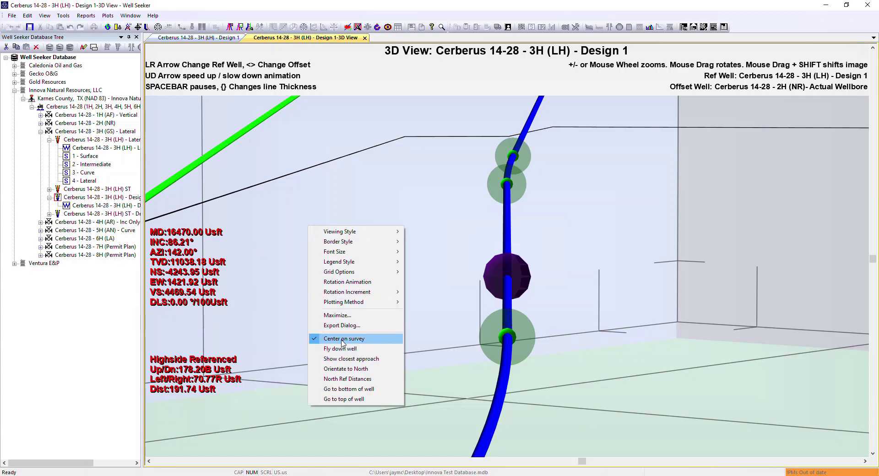
double_click(273, 206)
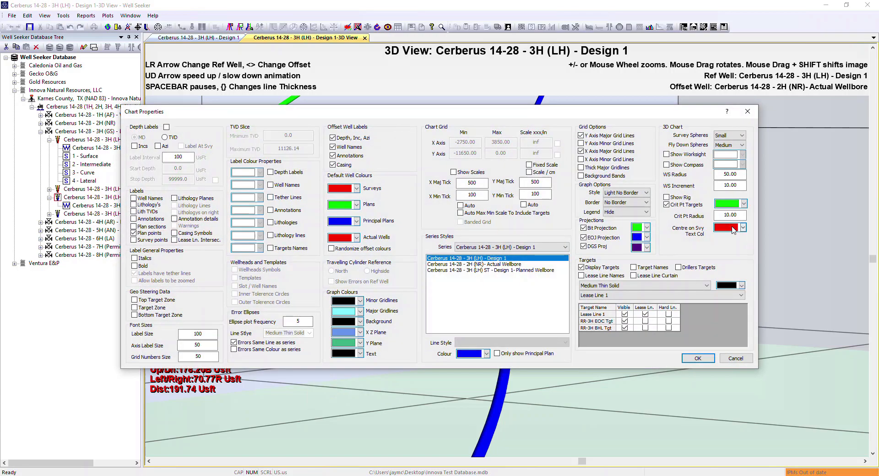
left_click(742, 228)
left_click(719, 238)
left_click(697, 358)
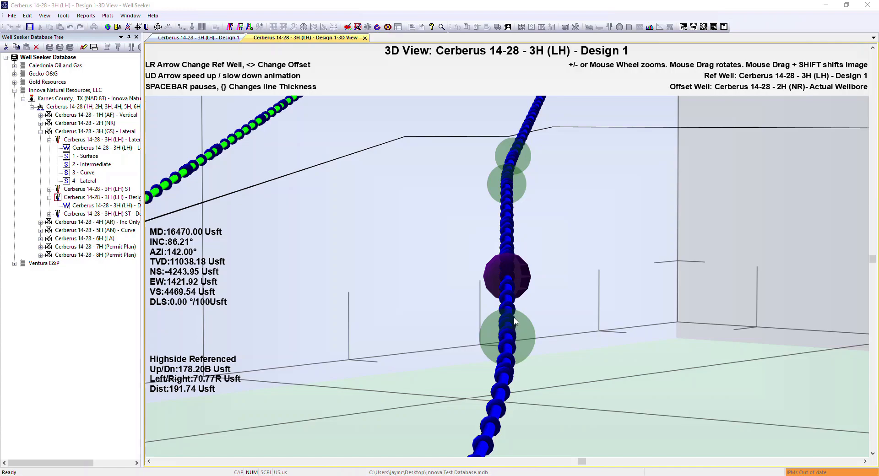
left_click(321, 234)
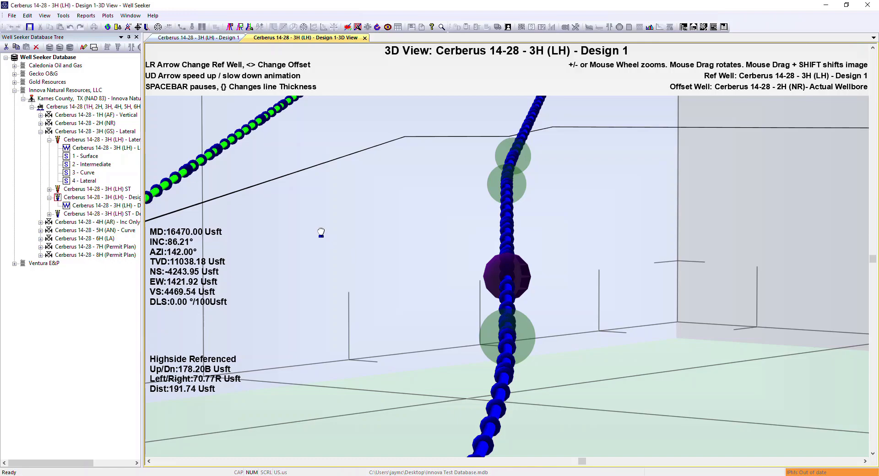
double_click(321, 232)
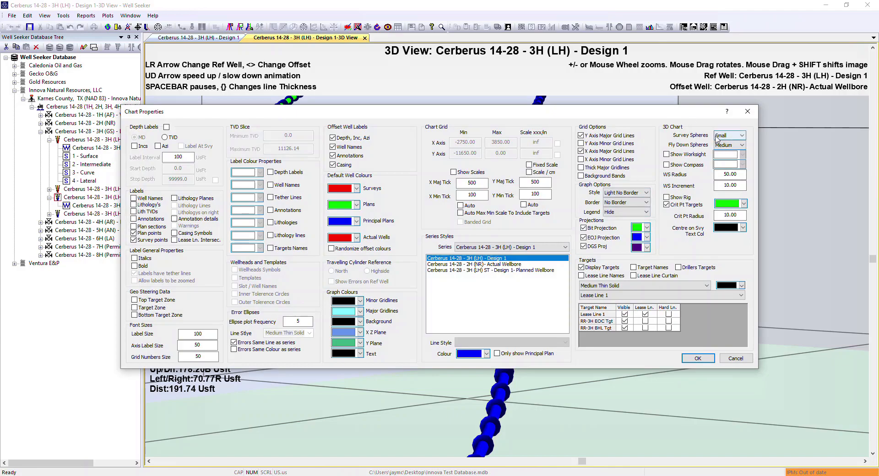
left_click(748, 111)
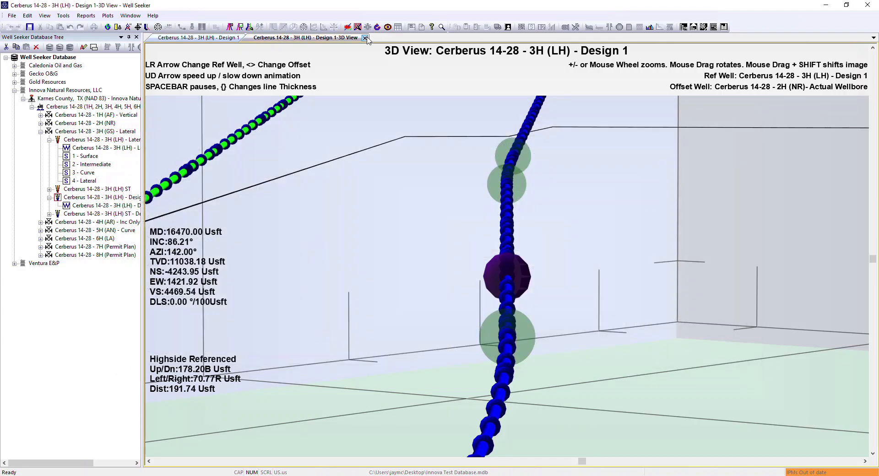
Close the 3D view and open the travelling cylinder plot for Design 1.
left_click(365, 38)
left_click(304, 27)
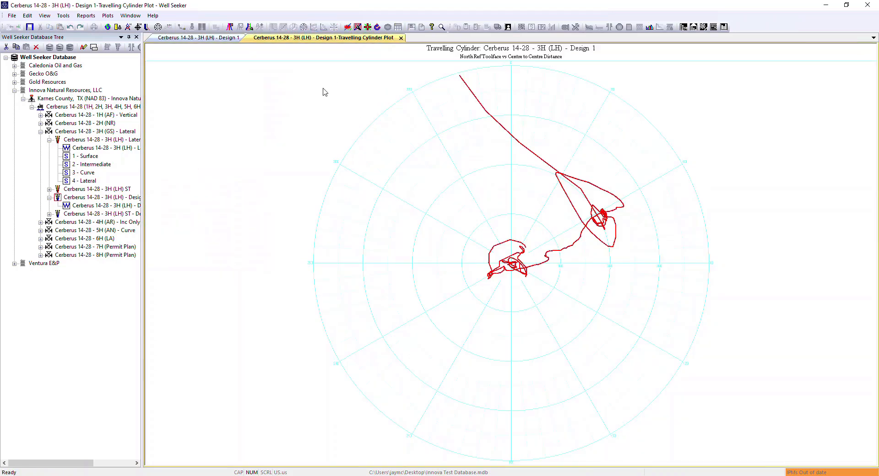
Set the travelling cylinder reference to Highside in the chart properties.
double_click(324, 105)
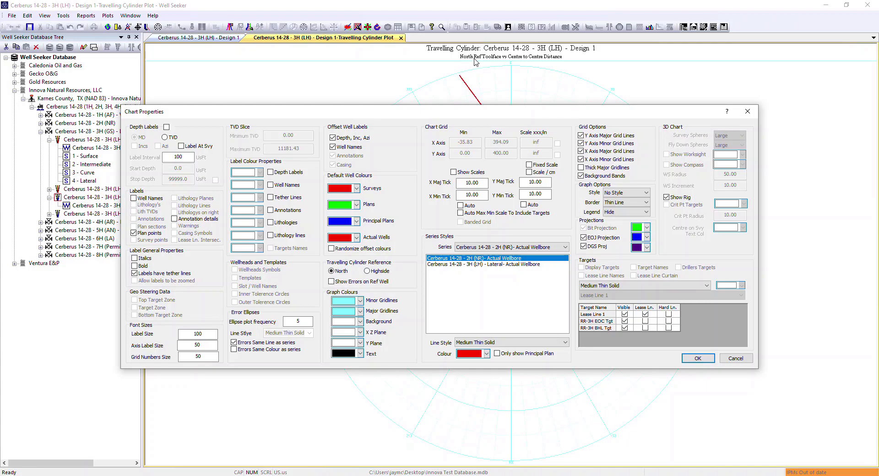
left_click(367, 271)
left_click(698, 359)
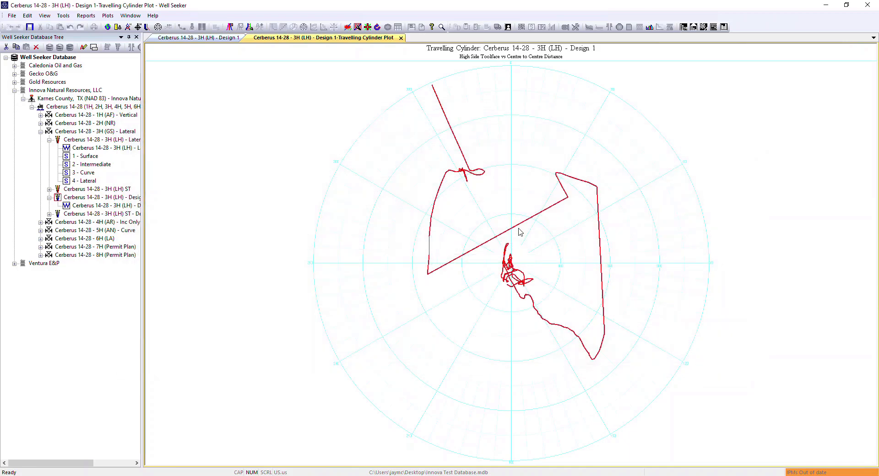
Set the travelling cylinder reference back to North and randomize the offset well colours.
double_click(403, 86)
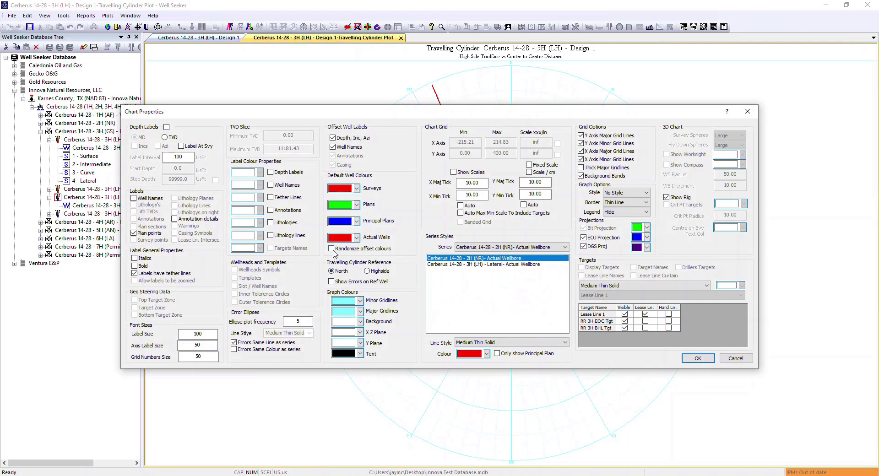
left_click(697, 359)
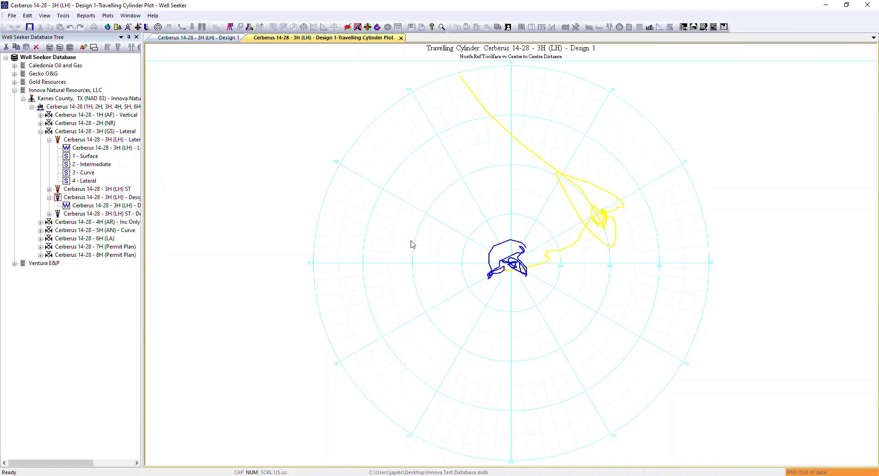
Show the error ellipses on the travelling cylinder plot and give them the same colour as their series.
left_click(348, 26)
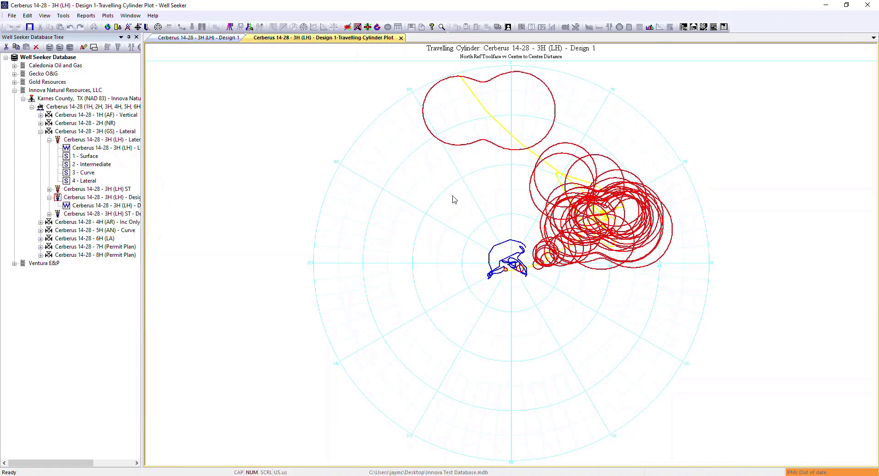
double_click(437, 192)
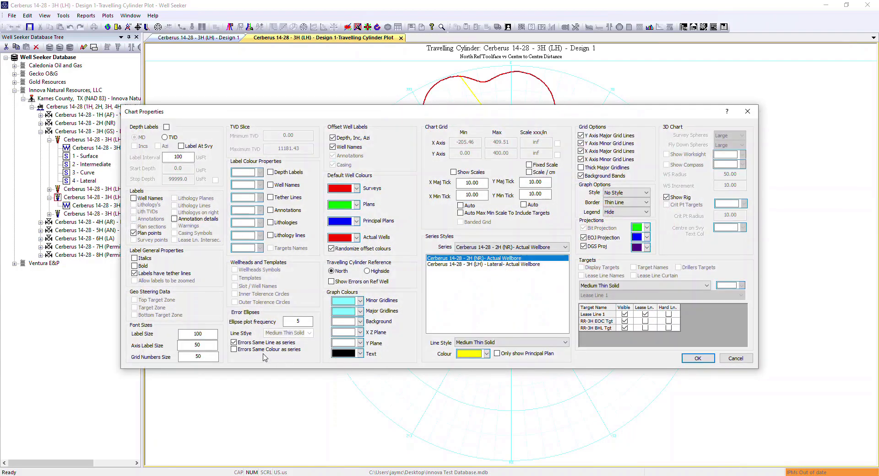
left_click(699, 359)
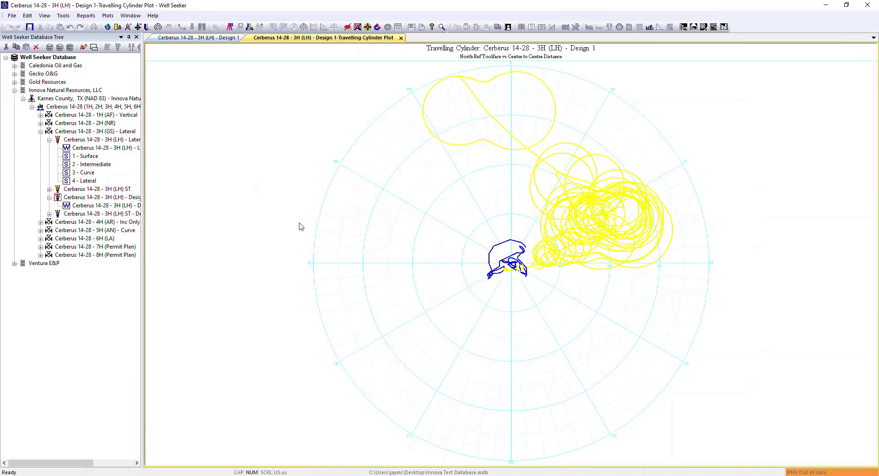
Show the errors on the reference well in the travelling cylinder plot.
double_click(376, 162)
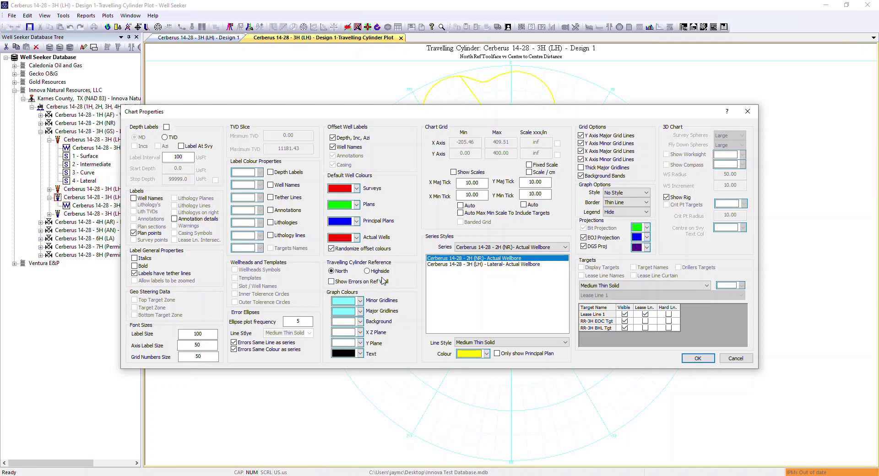
left_click(331, 282)
left_click(697, 358)
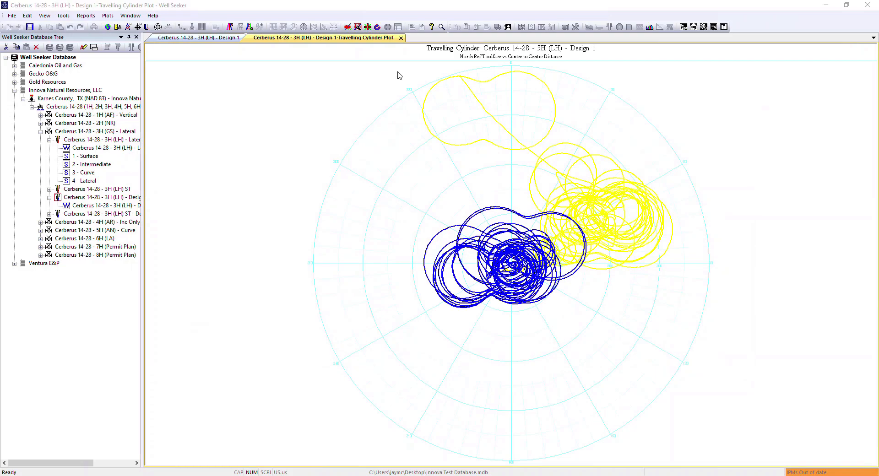
Replace the travelling cylinder plot with the plan view of Design 1 and review its chart properties without changing them.
left_click(401, 38)
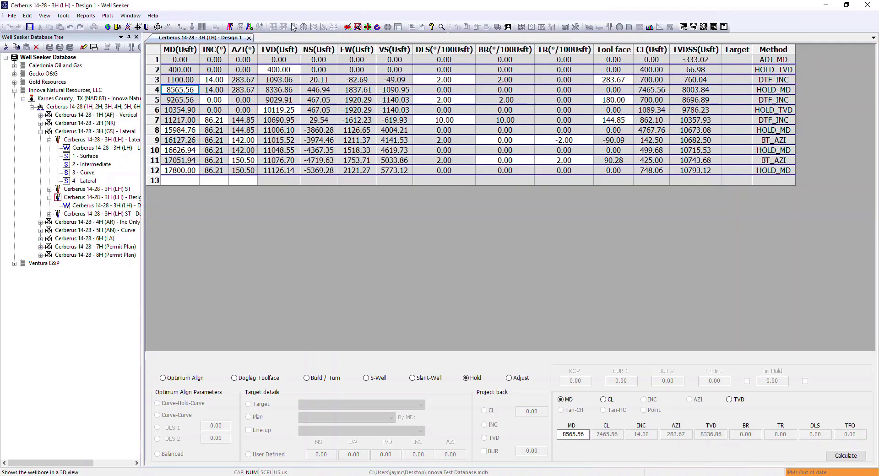
left_click(283, 27)
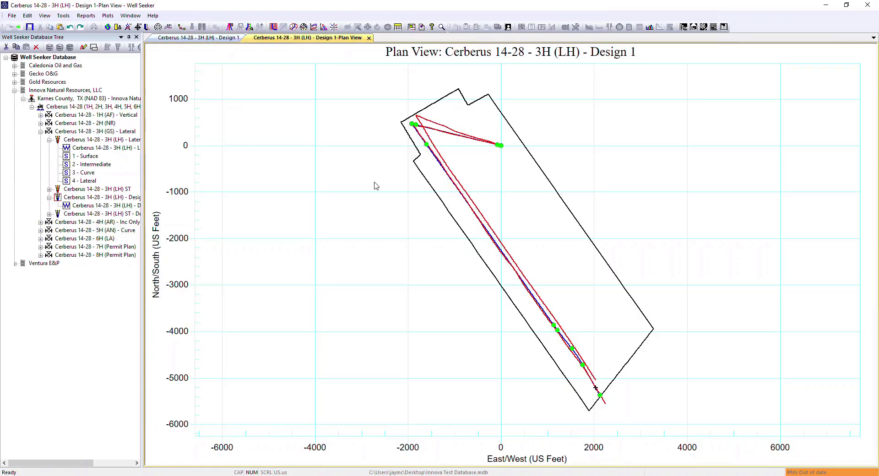
double_click(376, 186)
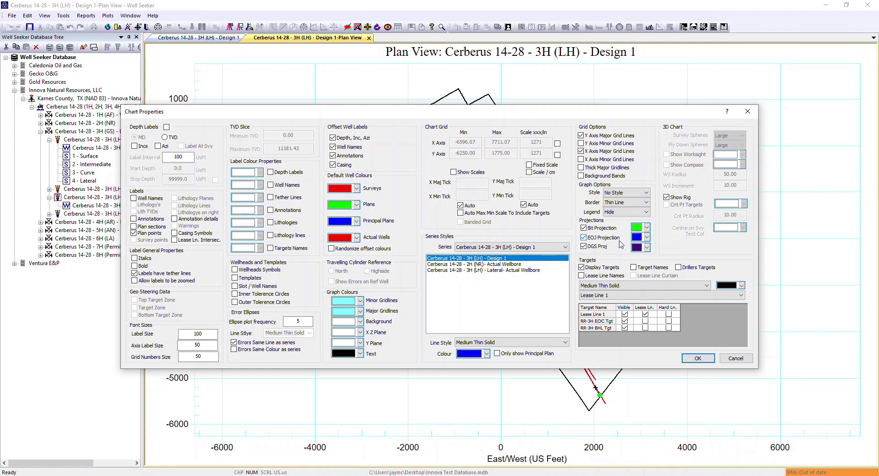
left_click(357, 27)
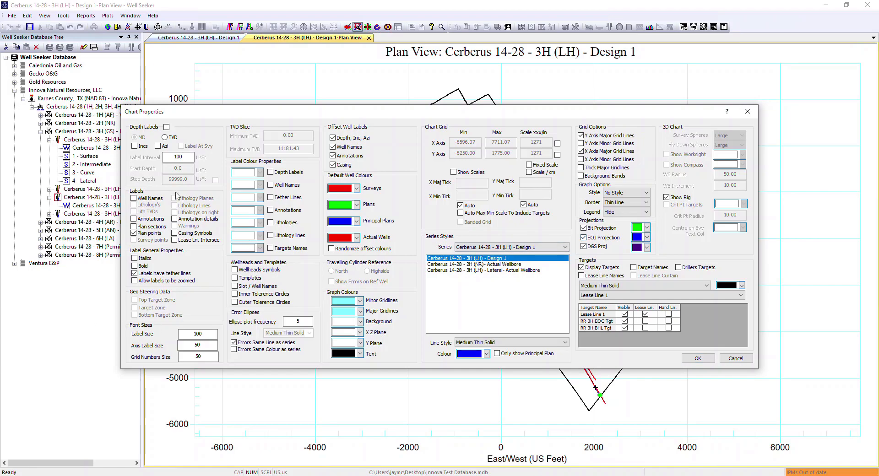
left_click(746, 112)
Browse the plan view's quick chart options, and place the X axis on top and the Y axis on the right.
right_click(284, 114)
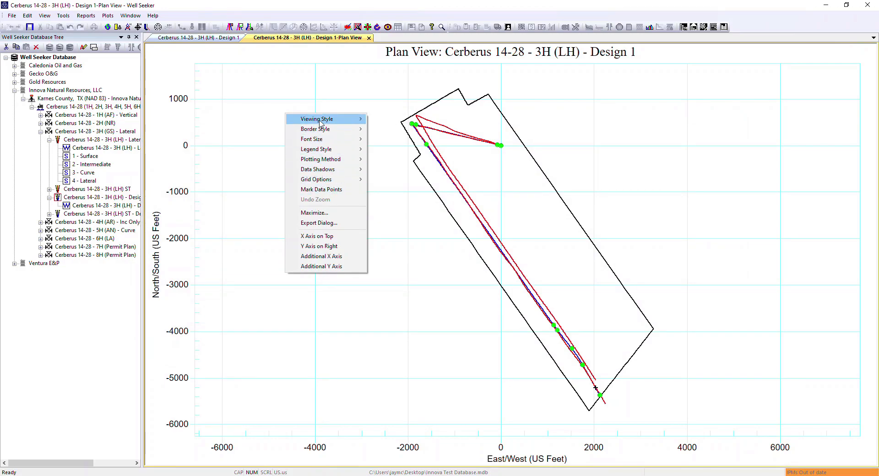
mouse_move(320, 120)
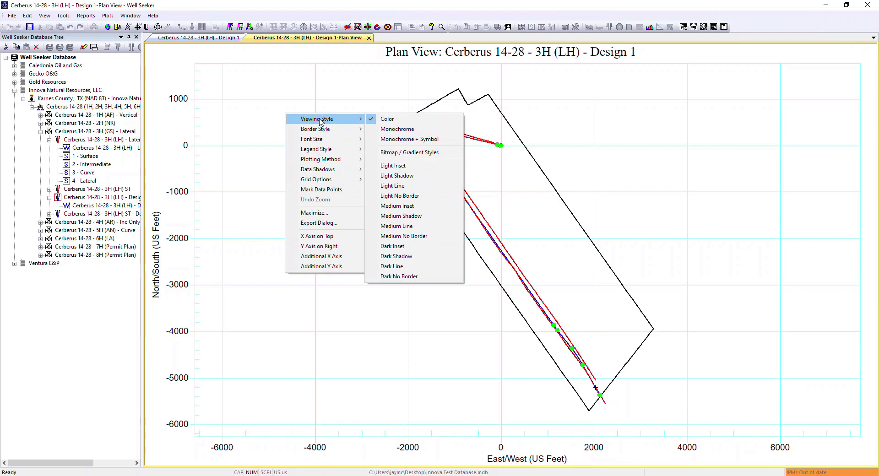
mouse_move(325, 179)
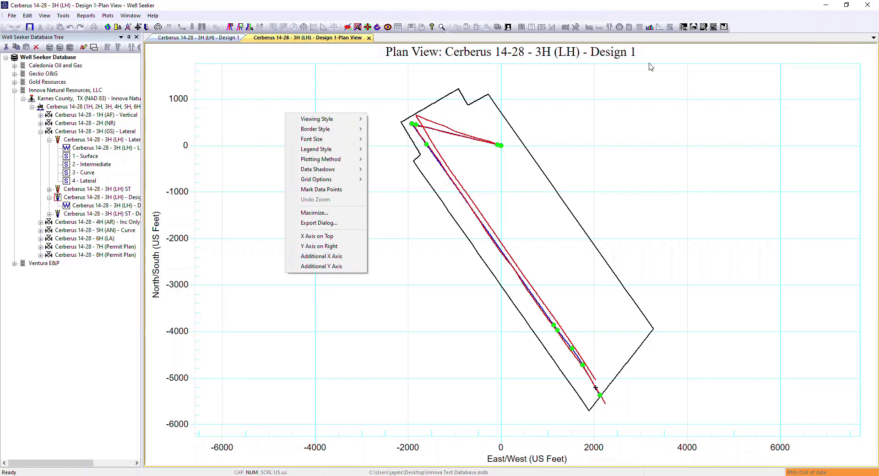
left_click(313, 236)
right_click(359, 147)
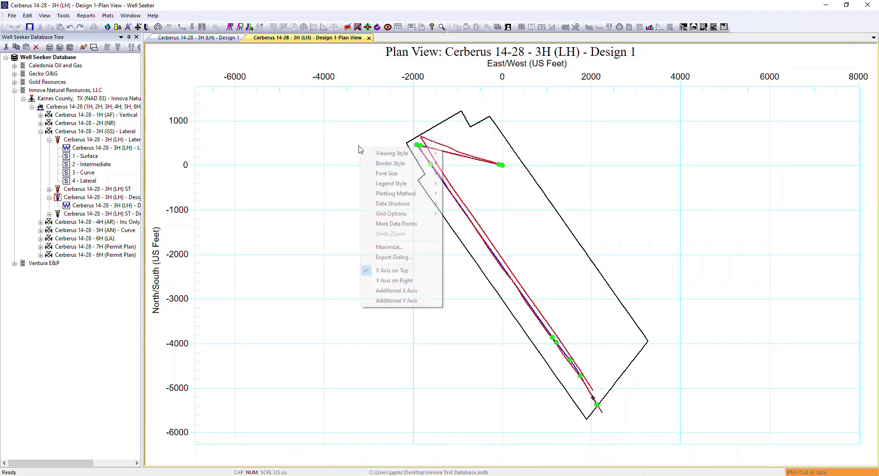
left_click(393, 280)
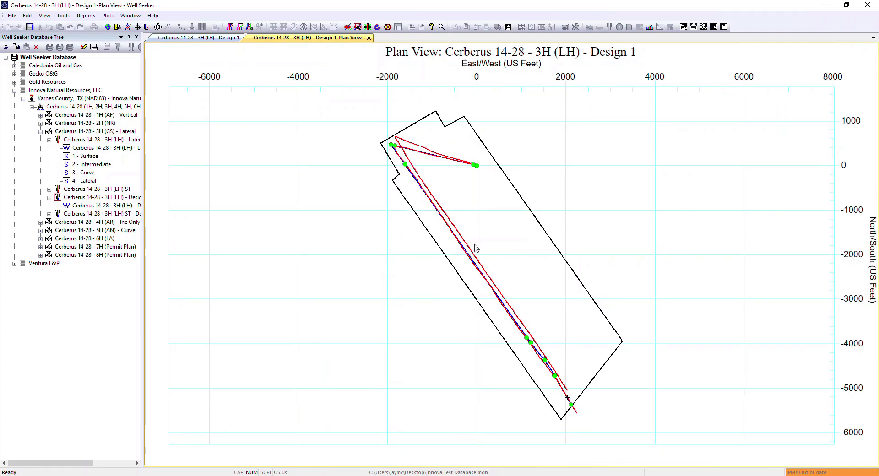
Add an additional X axis and an additional Y axis to the plan view.
right_click(349, 203)
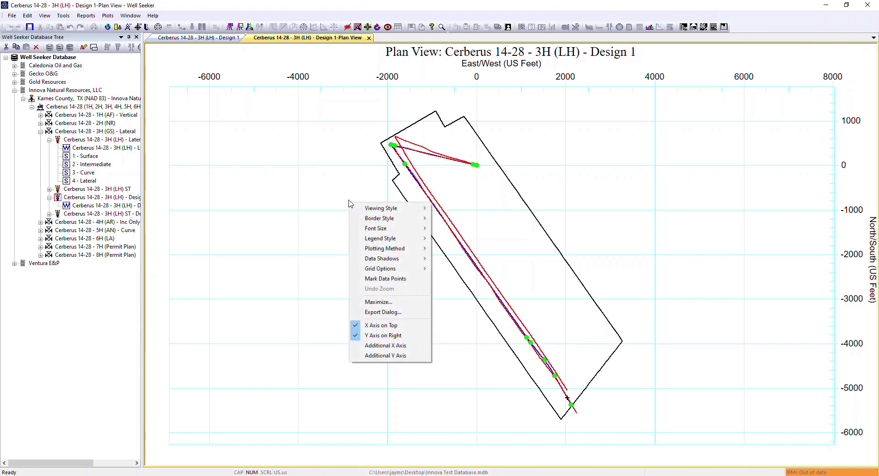
left_click(368, 346)
right_click(332, 241)
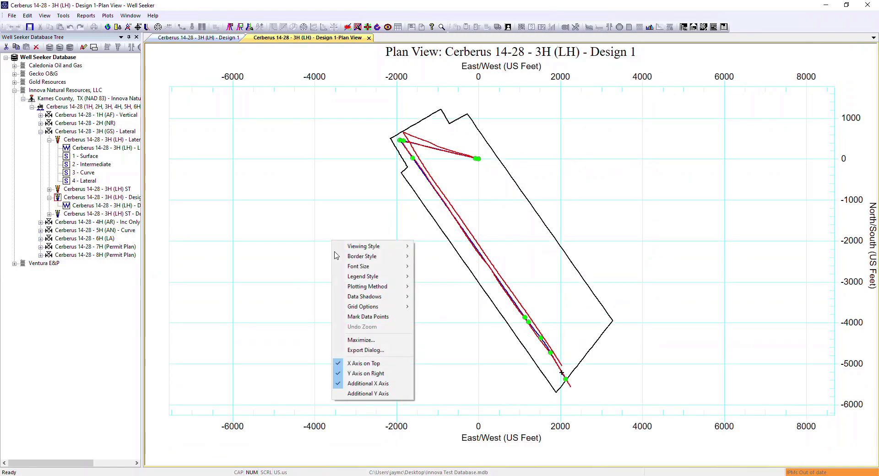
left_click(354, 394)
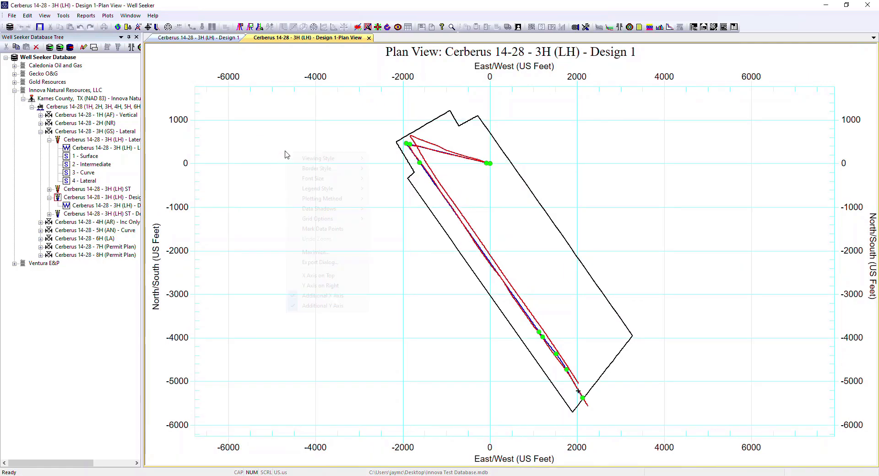
Export the plan view to the clipboard as a 1280 by 768 pixel PNG at 600 DPI.
right_click(286, 154)
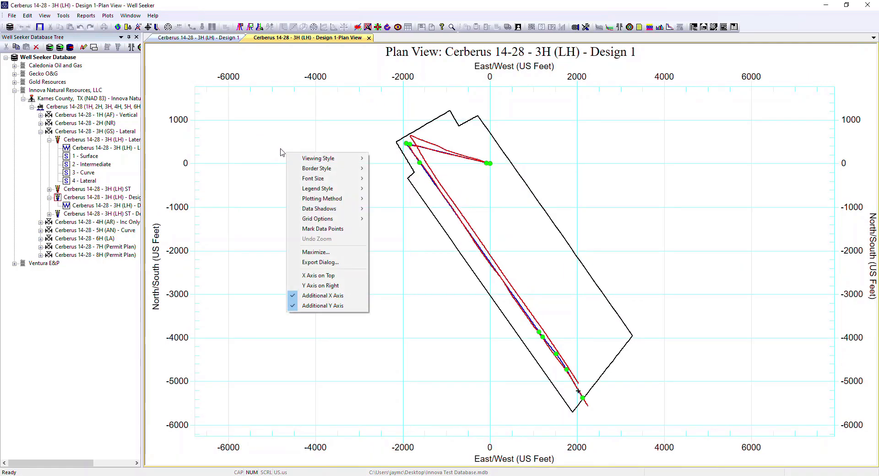
left_click(320, 263)
left_click_drag(481, 179, 300, 121)
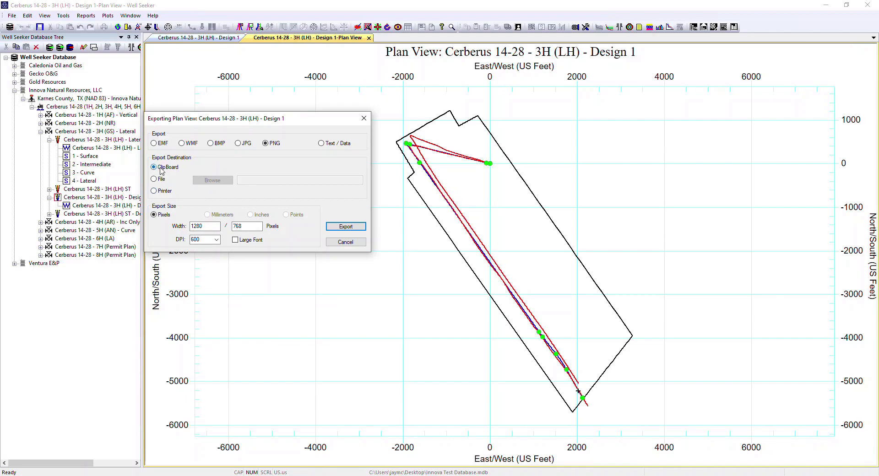
left_click(346, 226)
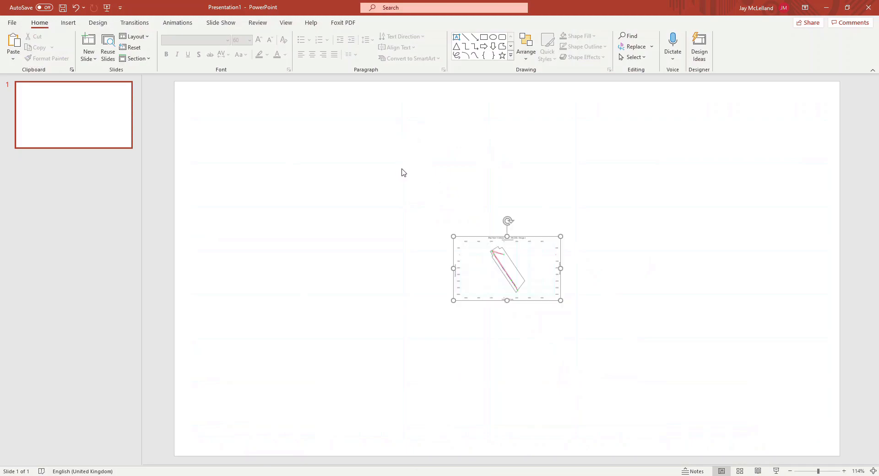
Switch to PowerPoint, paste the exported plan view onto the blank slide and enlarge it to about 27.4 by 16.44 cm.
key("ctrl+v")
left_click_drag(525, 266, 206, 146)
left_click_drag(256, 175, 644, 350)
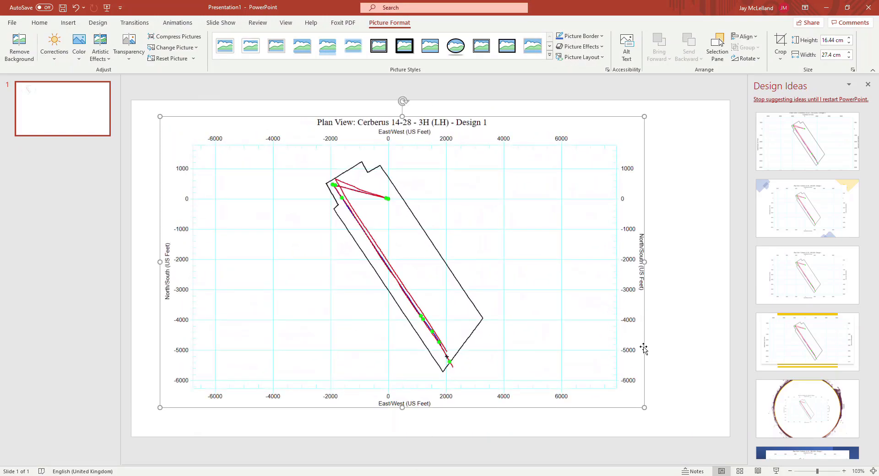
Close the presentation without saving it and return to the plan view in Well Seeker.
right_click(659, 158)
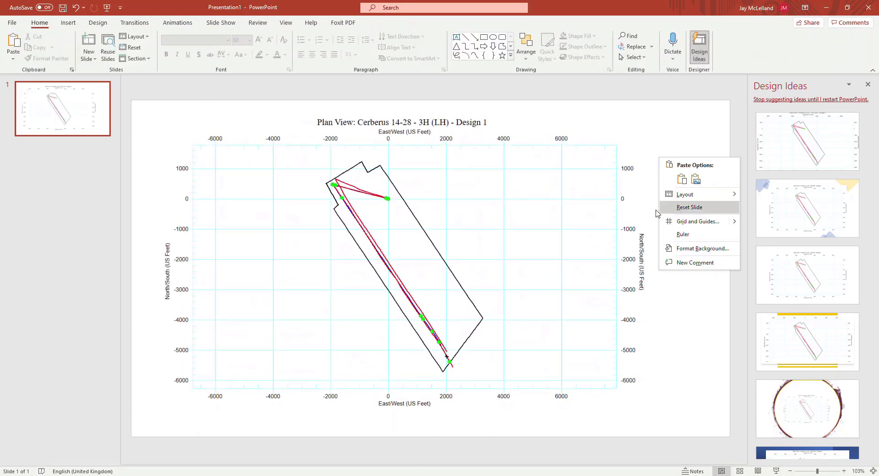
left_click(650, 123)
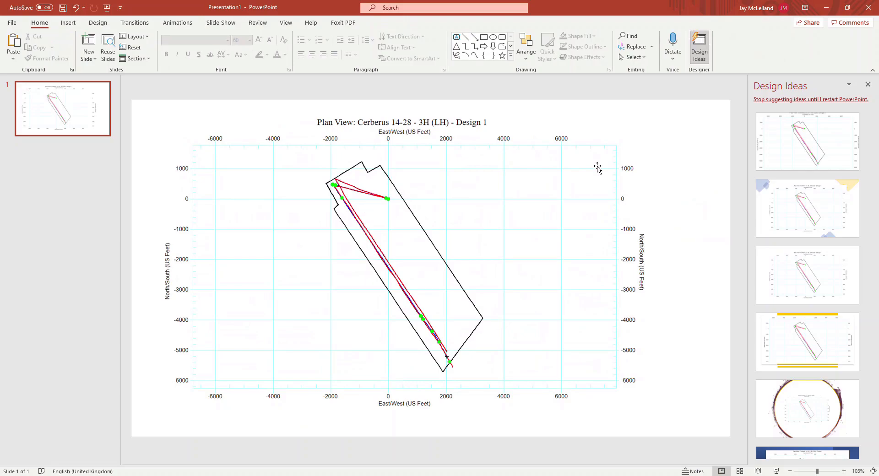
left_click(867, 8)
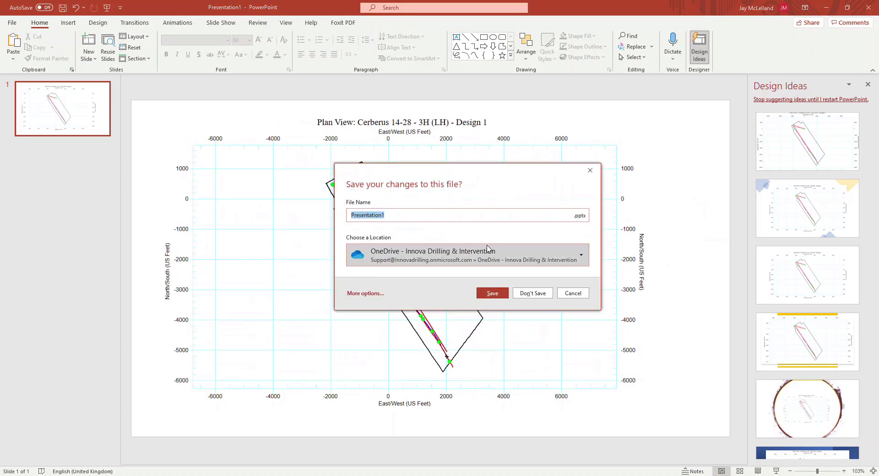
left_click(534, 296)
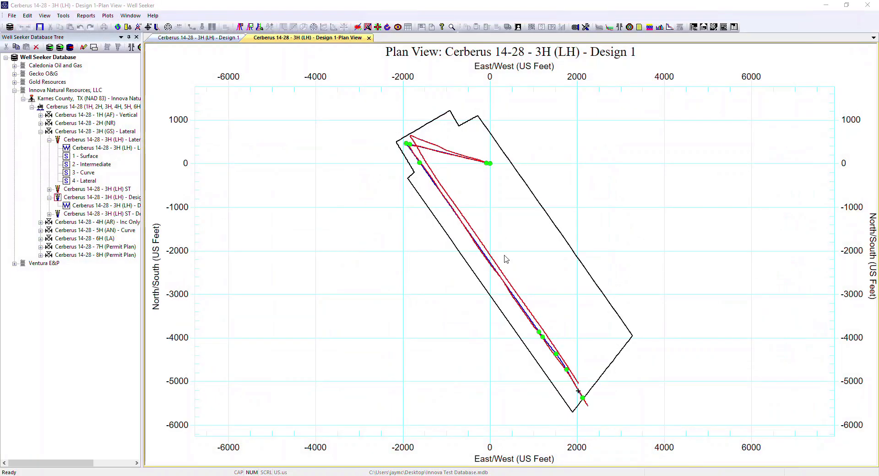
Examine the plan view up close, following the wellpaths from the surface location to the end of the planned lateral near the lease line.
left_click(455, 166)
scroll(455, 165, "up", 5)
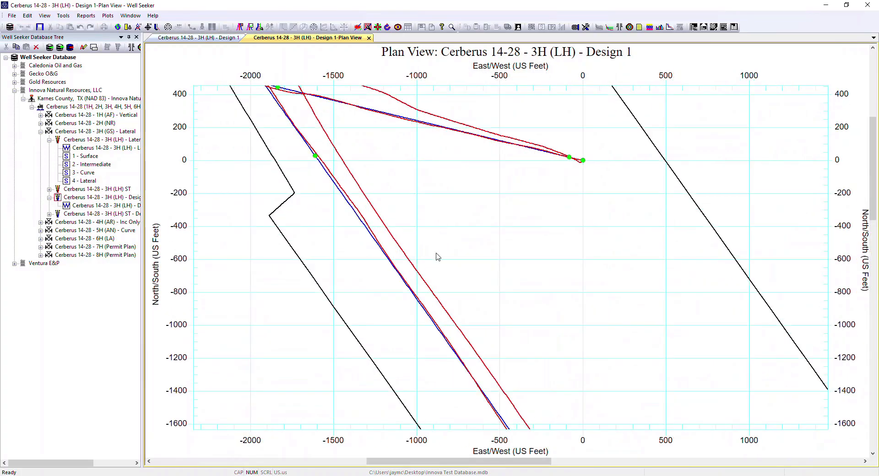
left_click_drag(452, 284, 453, 137)
left_click_drag(592, 288, 472, 106)
left_click_drag(603, 350, 468, 161)
left_click_drag(589, 306, 482, 166)
scroll(566, 314, "down", 2)
scroll(536, 348, "up", 8)
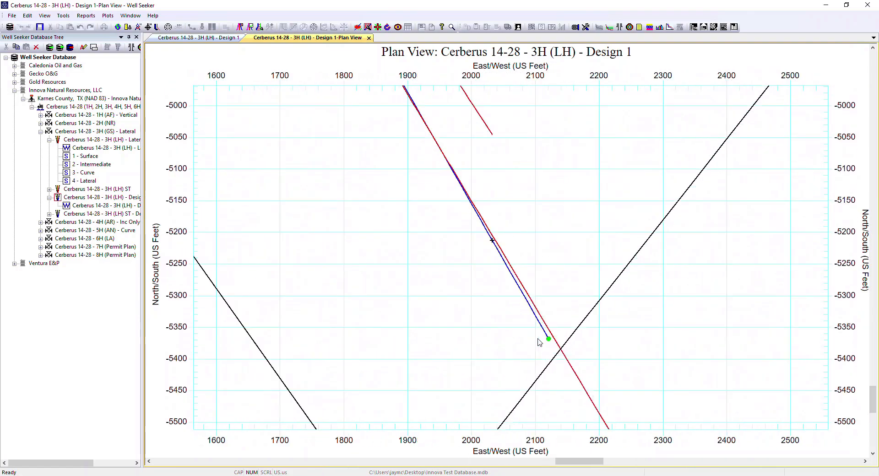
Turn on the Screen Reader with the plan view focused on the end of the blue wellpath near the lease line.
scroll(539, 339, "up", 3)
left_click_drag(537, 337, 332, 292)
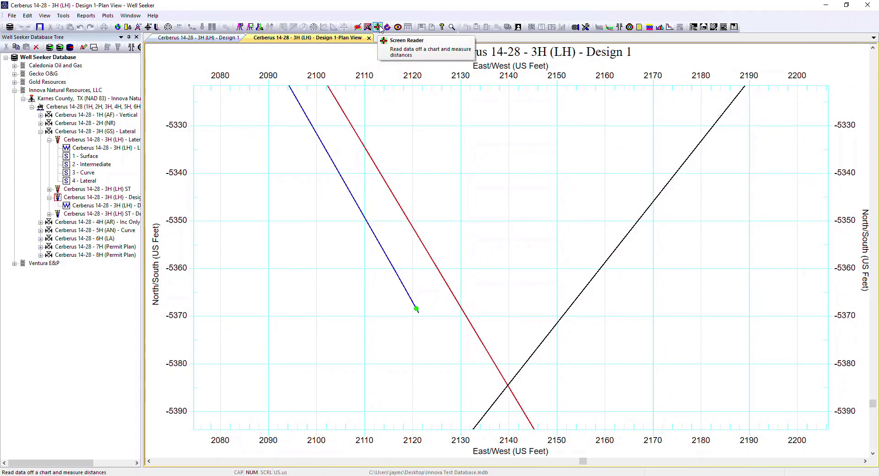
left_click(109, 16)
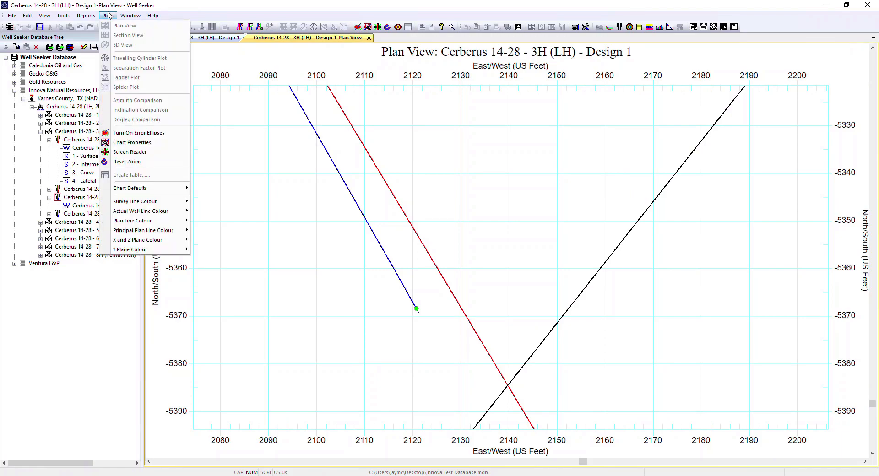
left_click(127, 154)
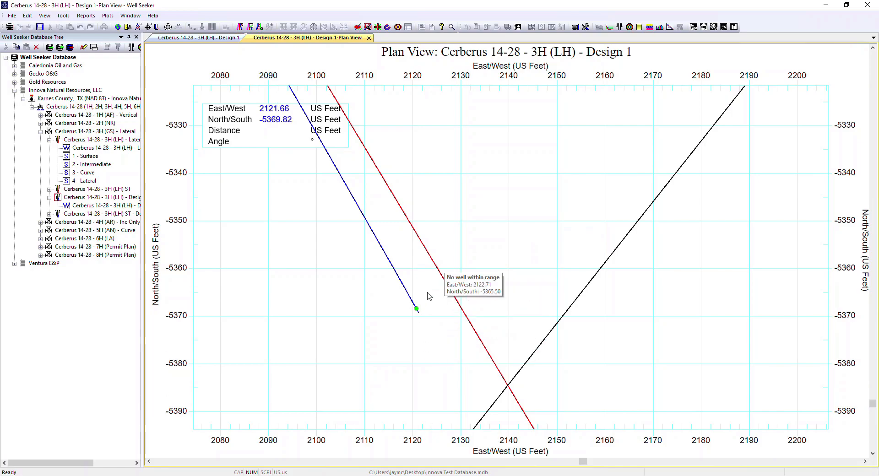
Set a Screen Reader measuring point at the end of the blue wellpath to read distance and angle, and turn the reader off.
scroll(429, 267, "up", 3)
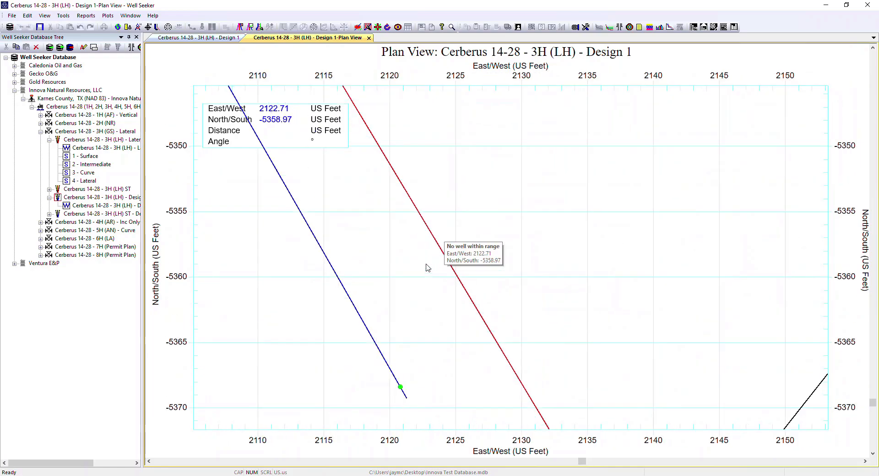
scroll(430, 266, "down", 2)
scroll(432, 267, "up", 1)
left_click_drag(415, 302, 413, 201)
scroll(435, 235, "up", 1)
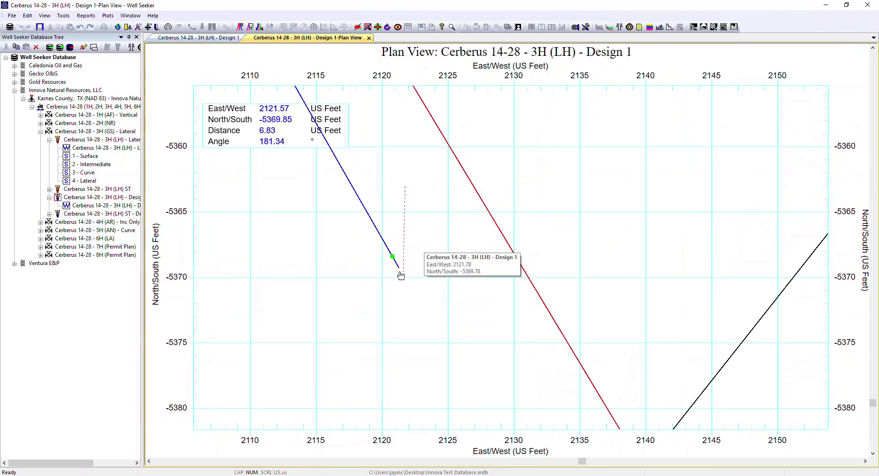
left_click(400, 270)
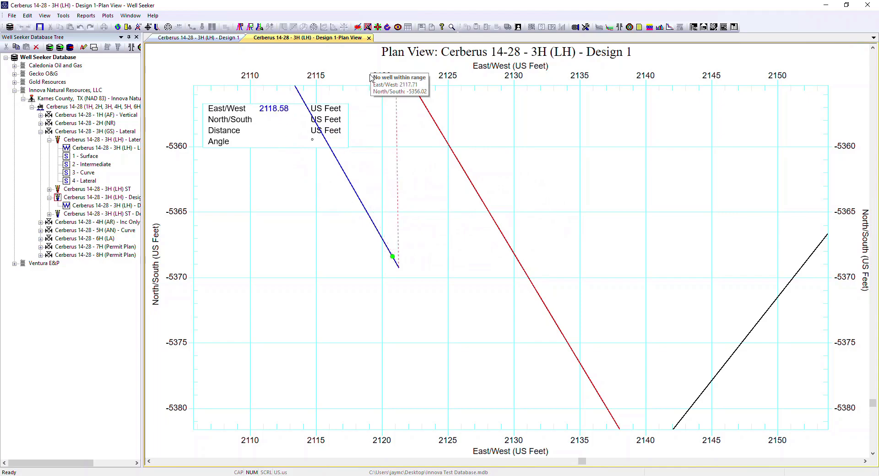
left_click(378, 27)
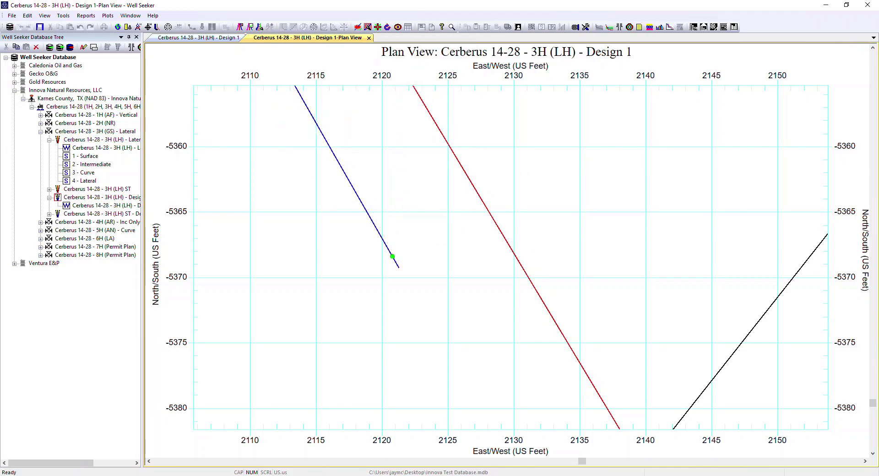